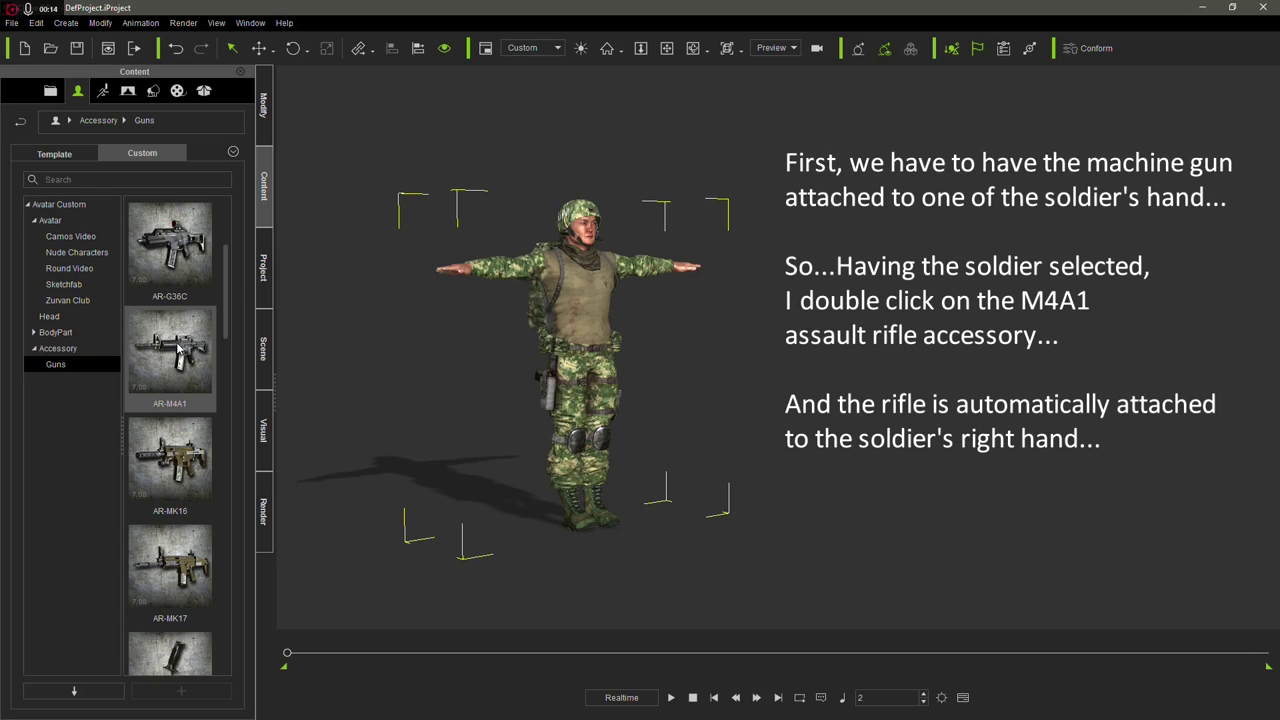
Attach the AR-M4A1 rifle to the soldier, apply the Range Combat motion Shoot 01, and play it back
double_click(178, 347)
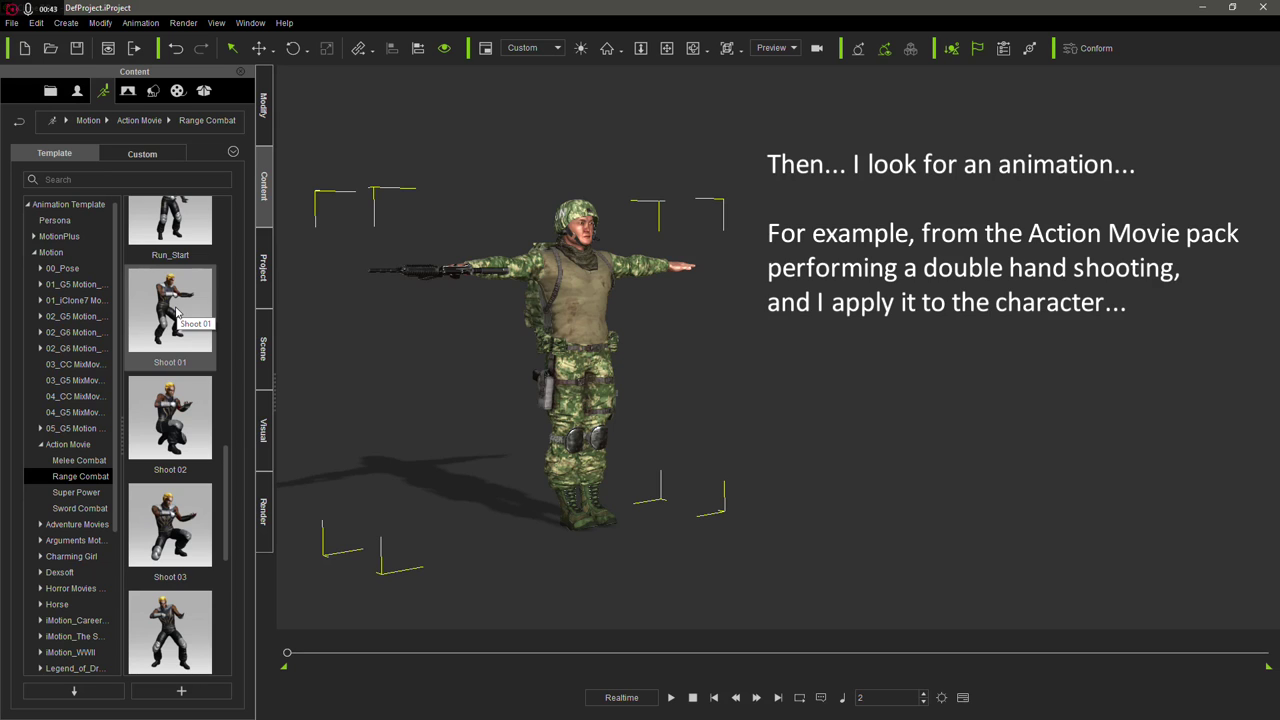
drag(176, 314, 596, 320)
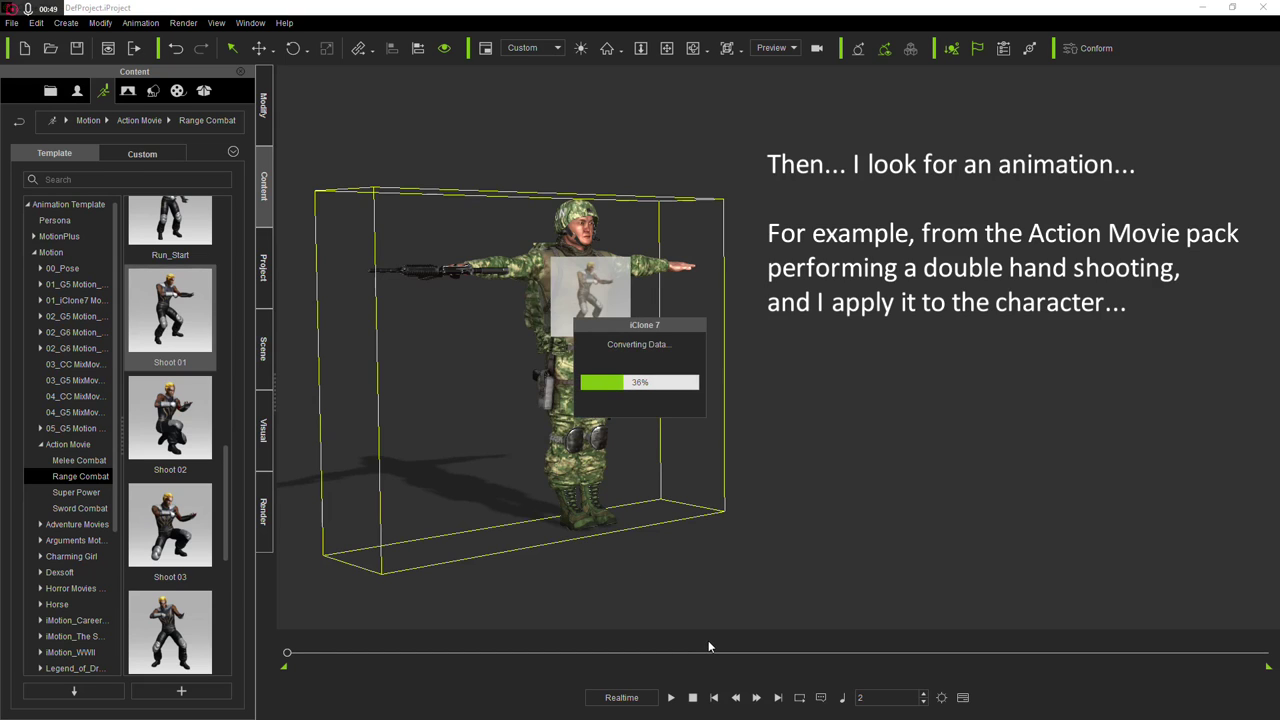
click(670, 697)
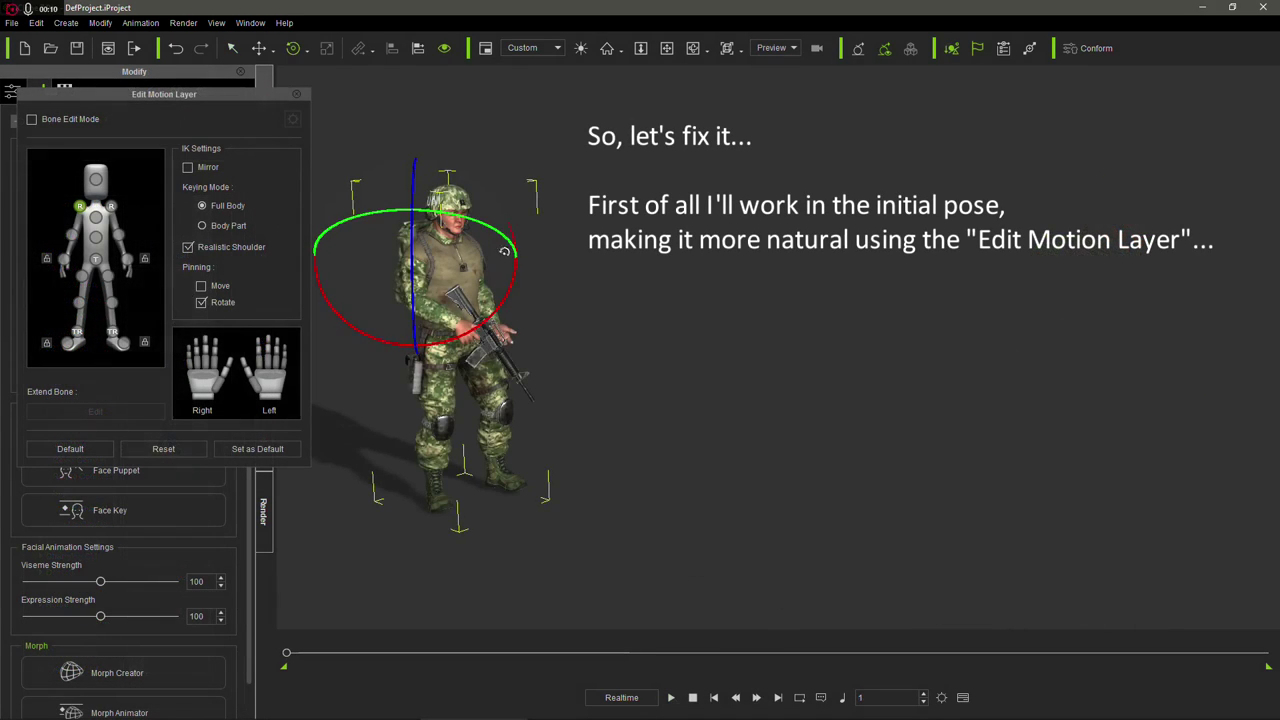
Rotate the soldier's right shoulder, elbow and hand in the motion layer so the rifle is held level, and check the playback
drag(500, 238, 508, 306)
click(71, 235)
drag(369, 287, 473, 349)
click(63, 258)
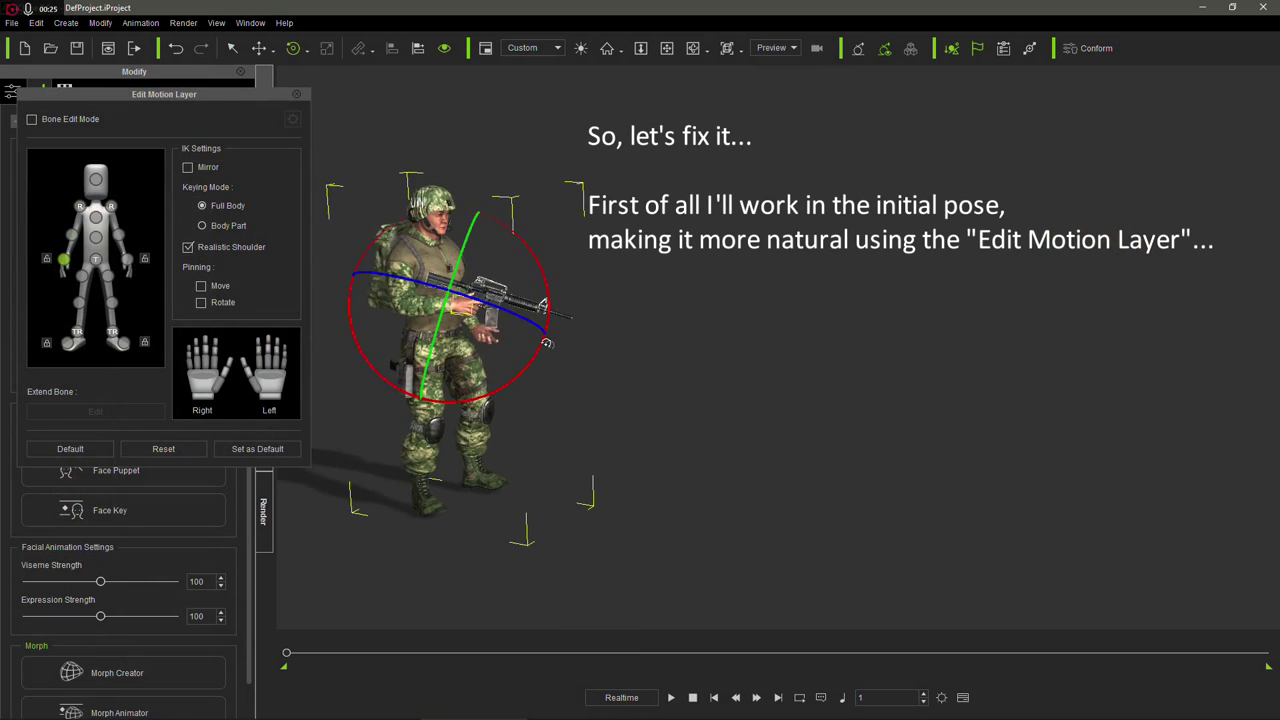
drag(548, 343, 561, 387)
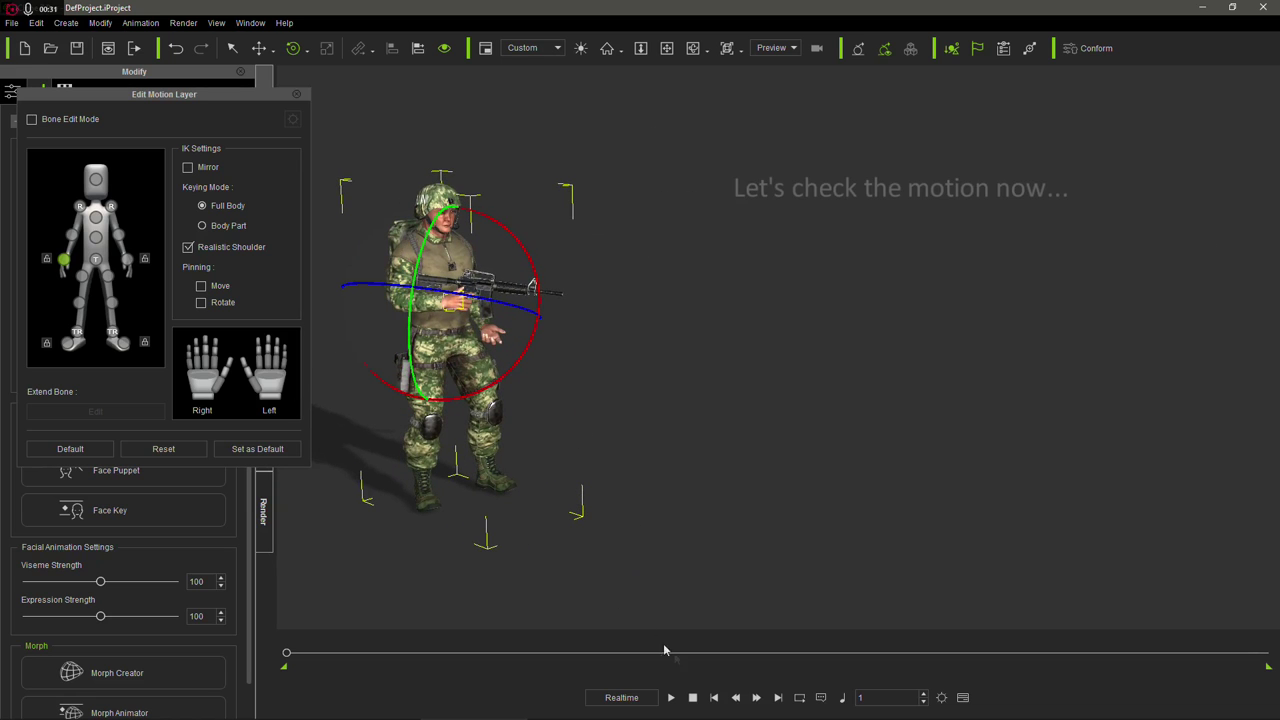
click(673, 697)
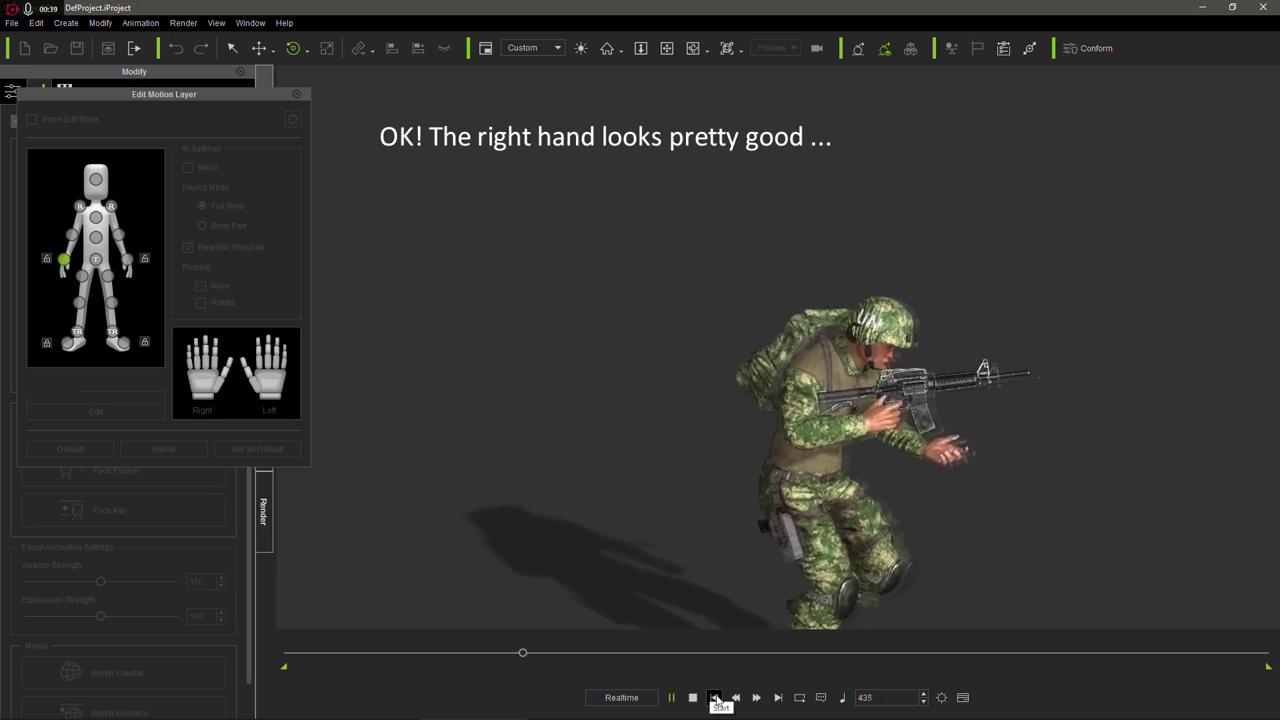
click(716, 698)
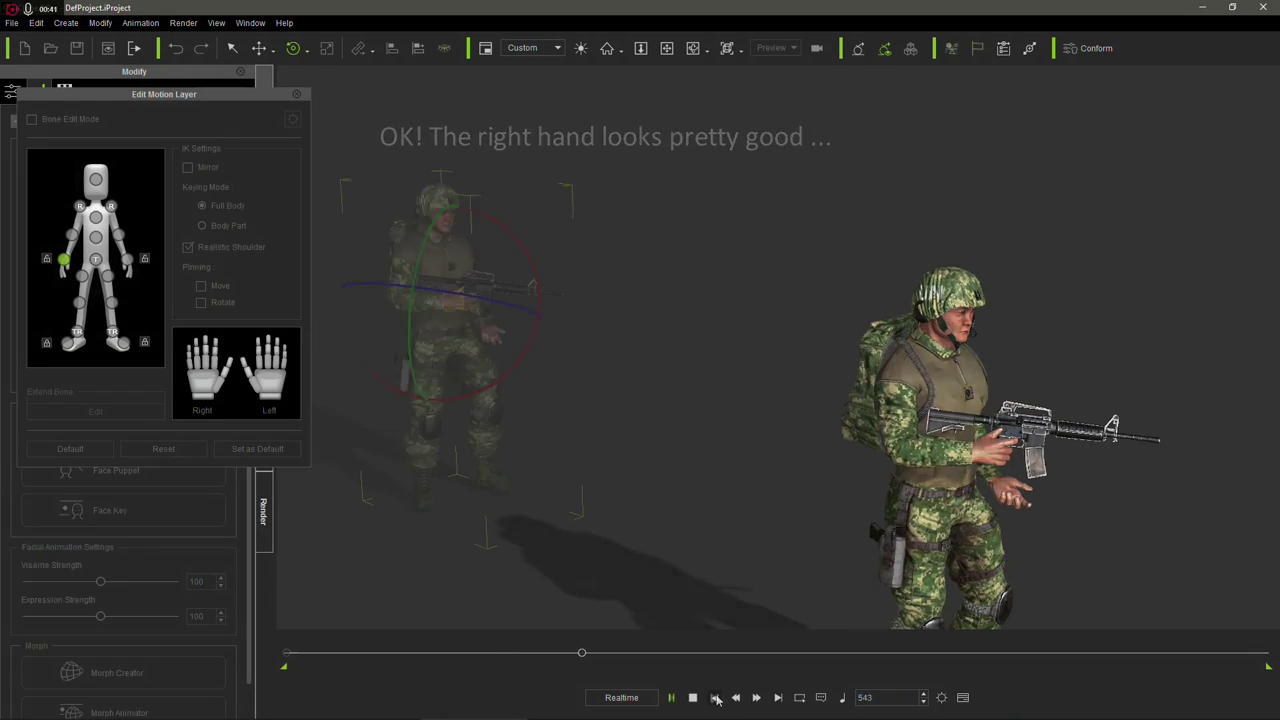
Rotate the lower finger joints of the soldier's right hand so the fingers wrap around the rifle grip
right_drag(770, 468, 640, 470)
scroll(566, 375, up, 5)
scroll(566, 375, up, 10)
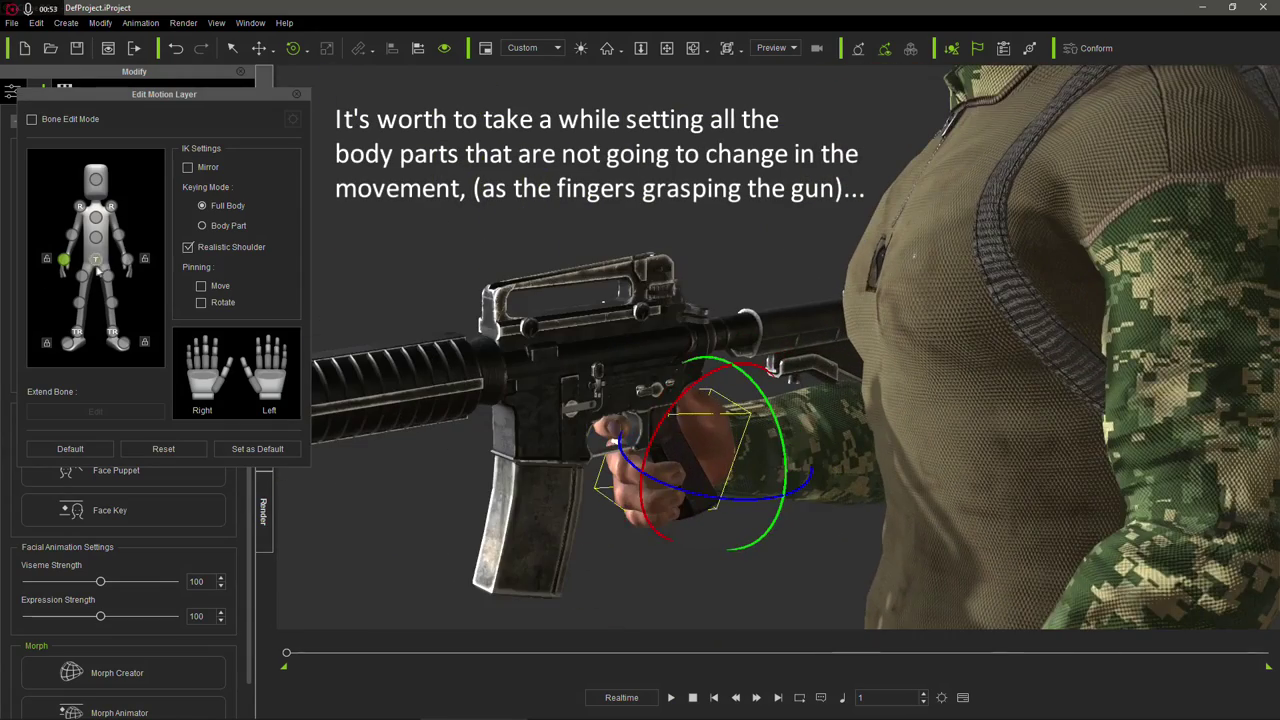
click(207, 372)
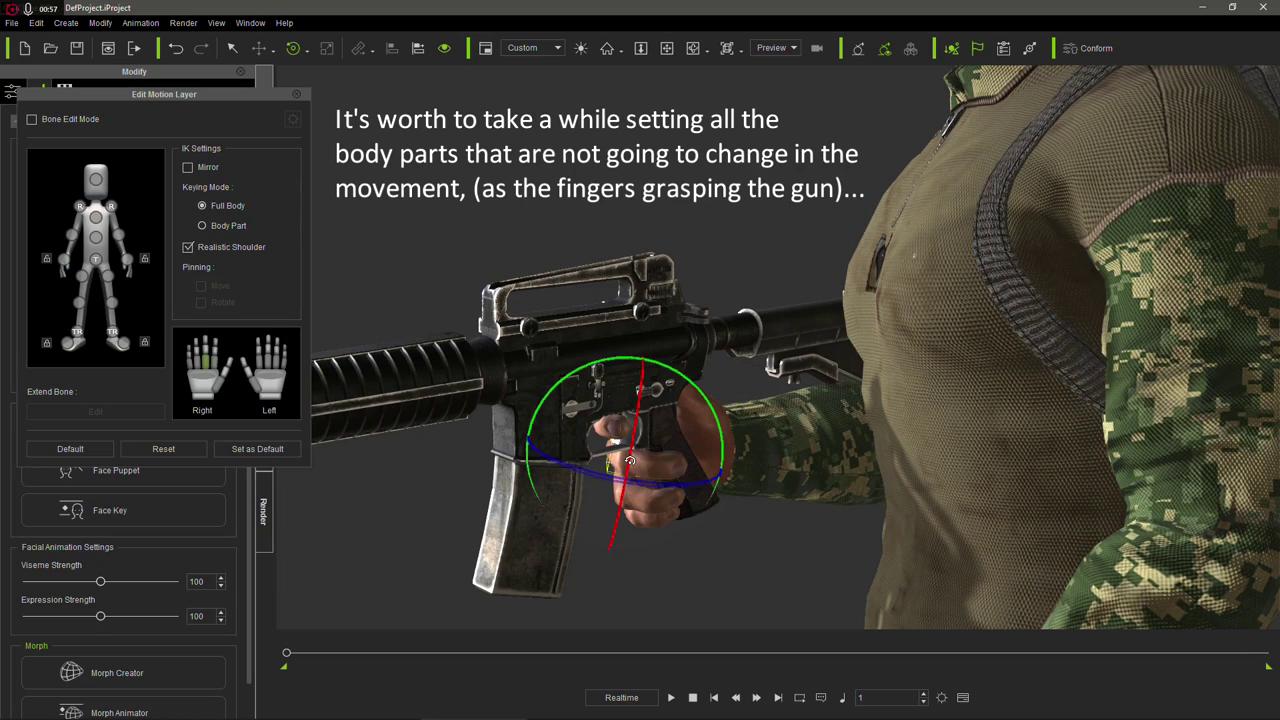
drag(674, 485, 672, 491)
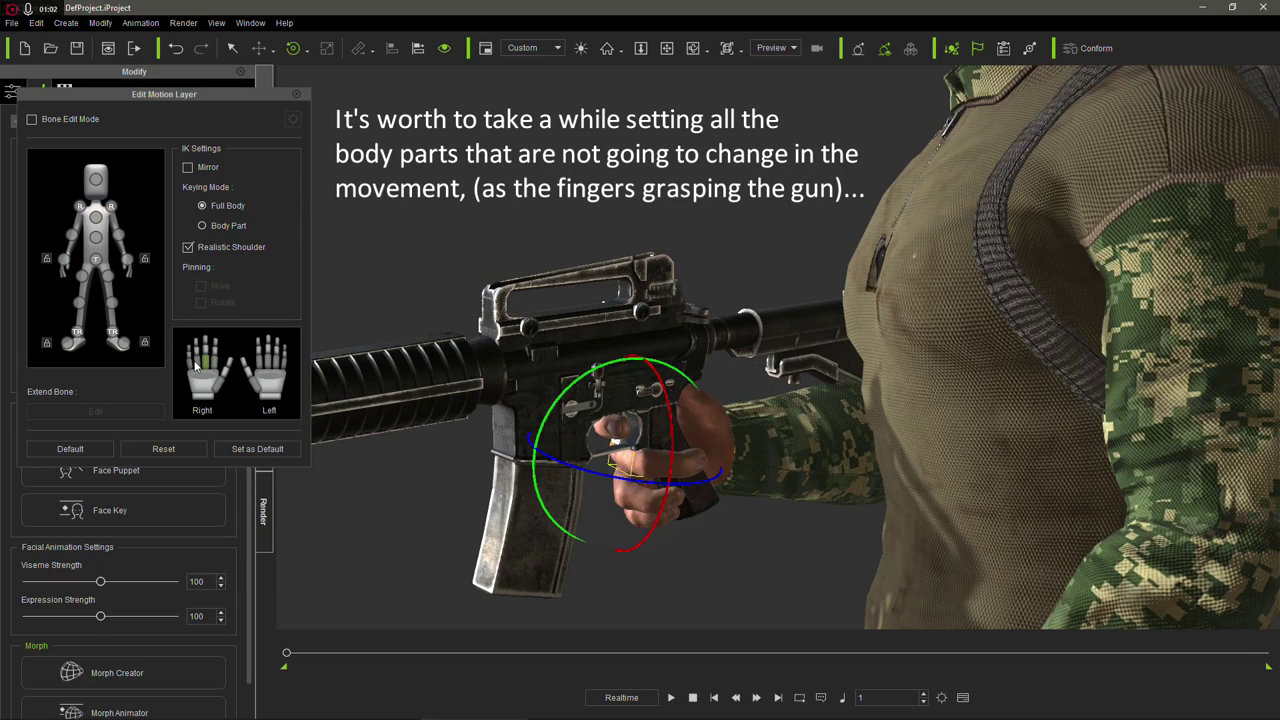
click(195, 367)
drag(724, 450, 716, 441)
drag(641, 527, 669, 527)
click(195, 372)
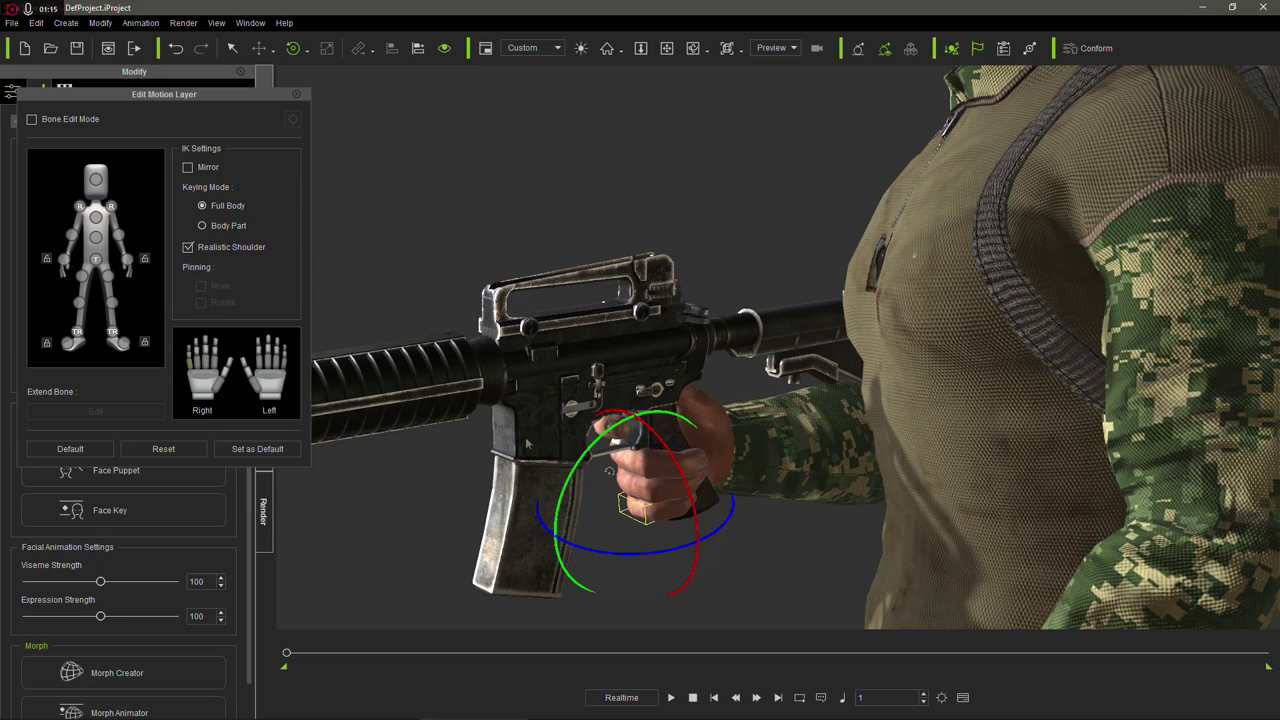
Rotate the right thumb's joints so the thumb rests against the rifle grip
click(221, 388)
drag(649, 399, 655, 412)
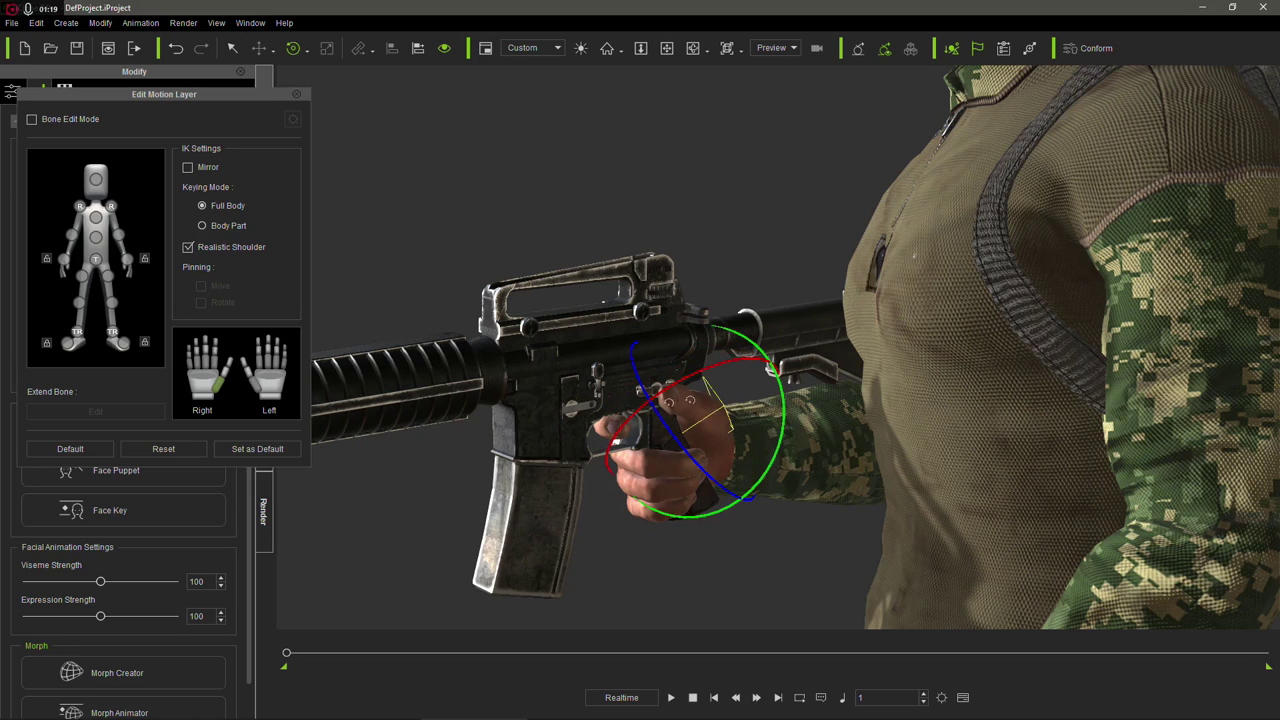
click(228, 365)
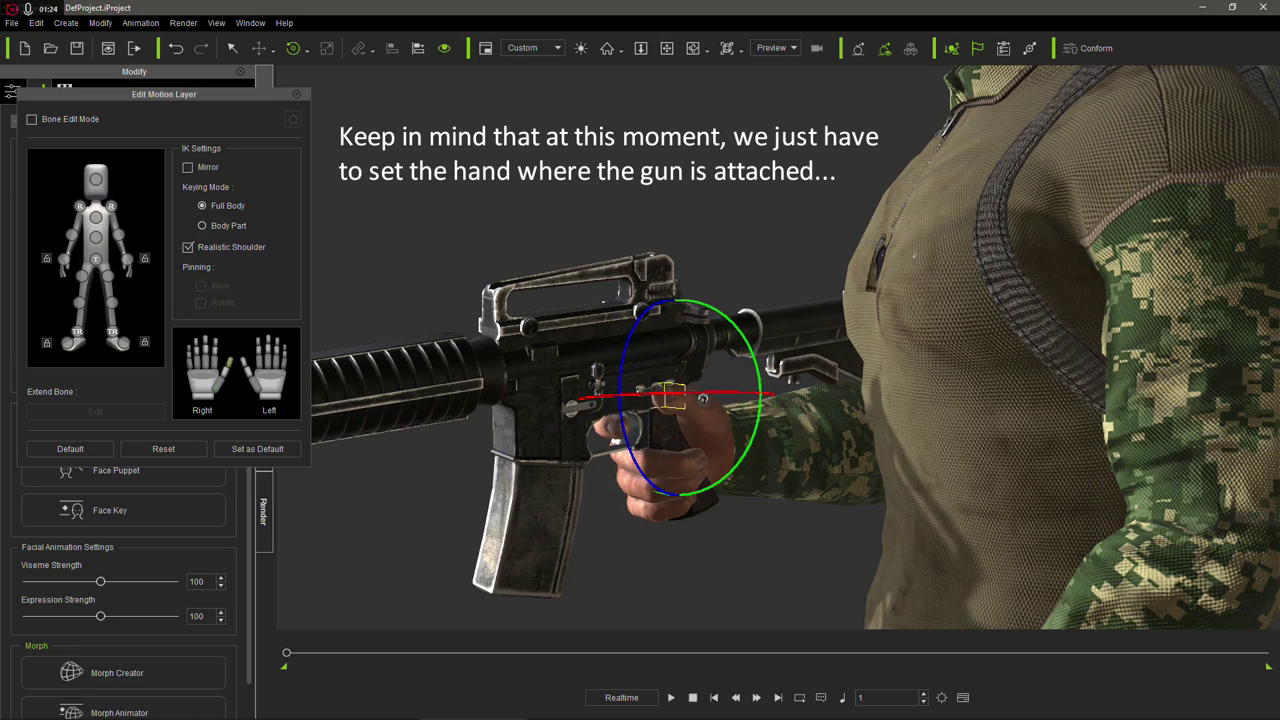
click(222, 388)
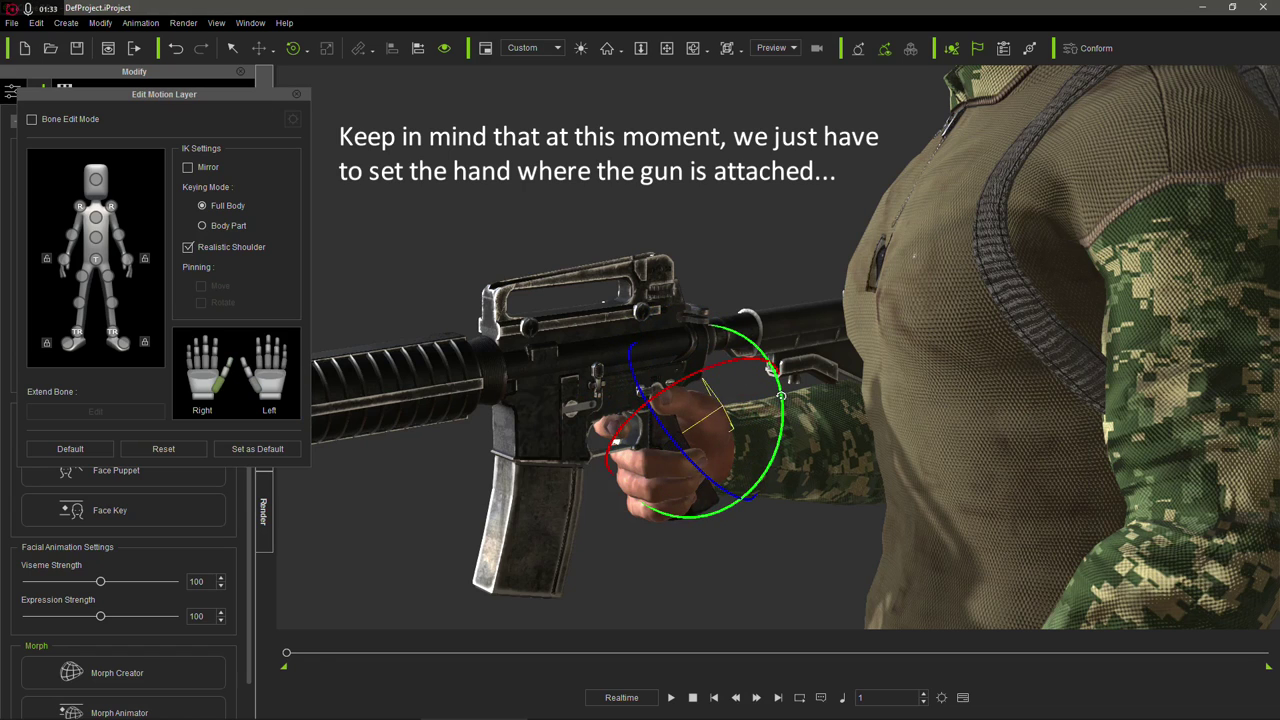
drag(750, 406, 664, 422)
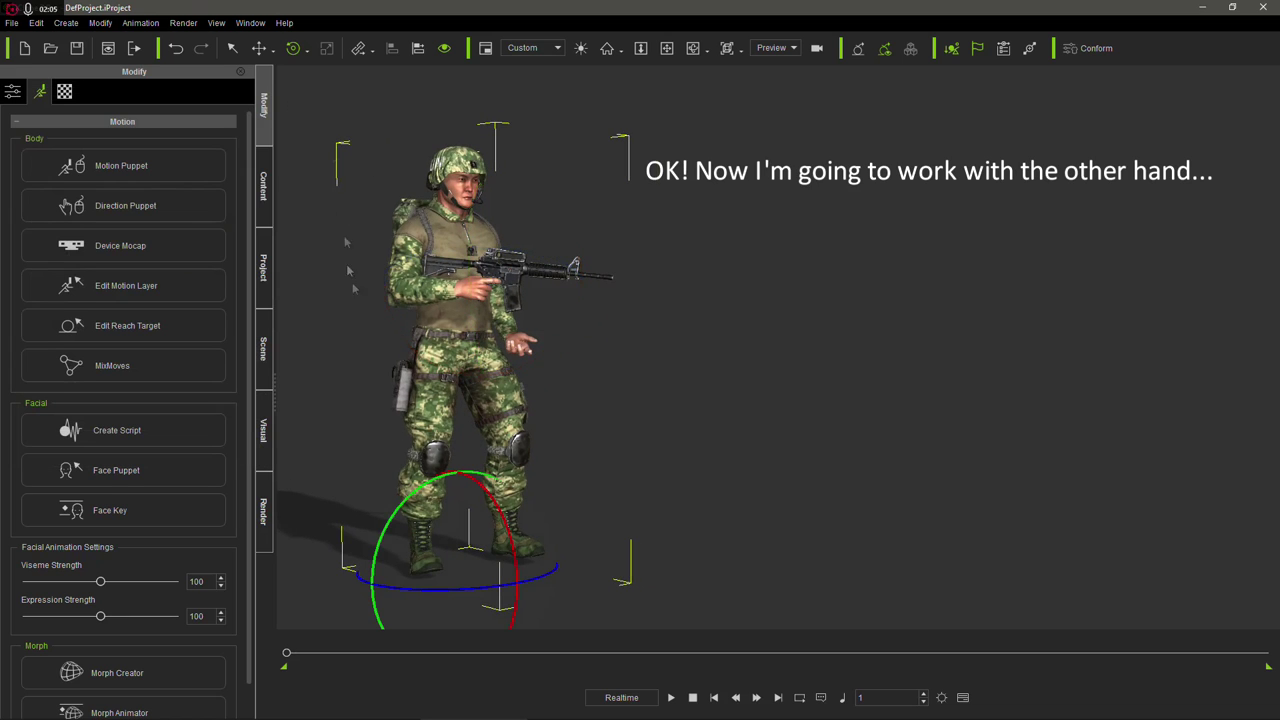
Add a Box_001 prop from 3D Blocks beside the soldier and scale it uniformly down to a tiny dummy box
click(264, 200)
click(153, 91)
click(63, 236)
drag(169, 460, 549, 554)
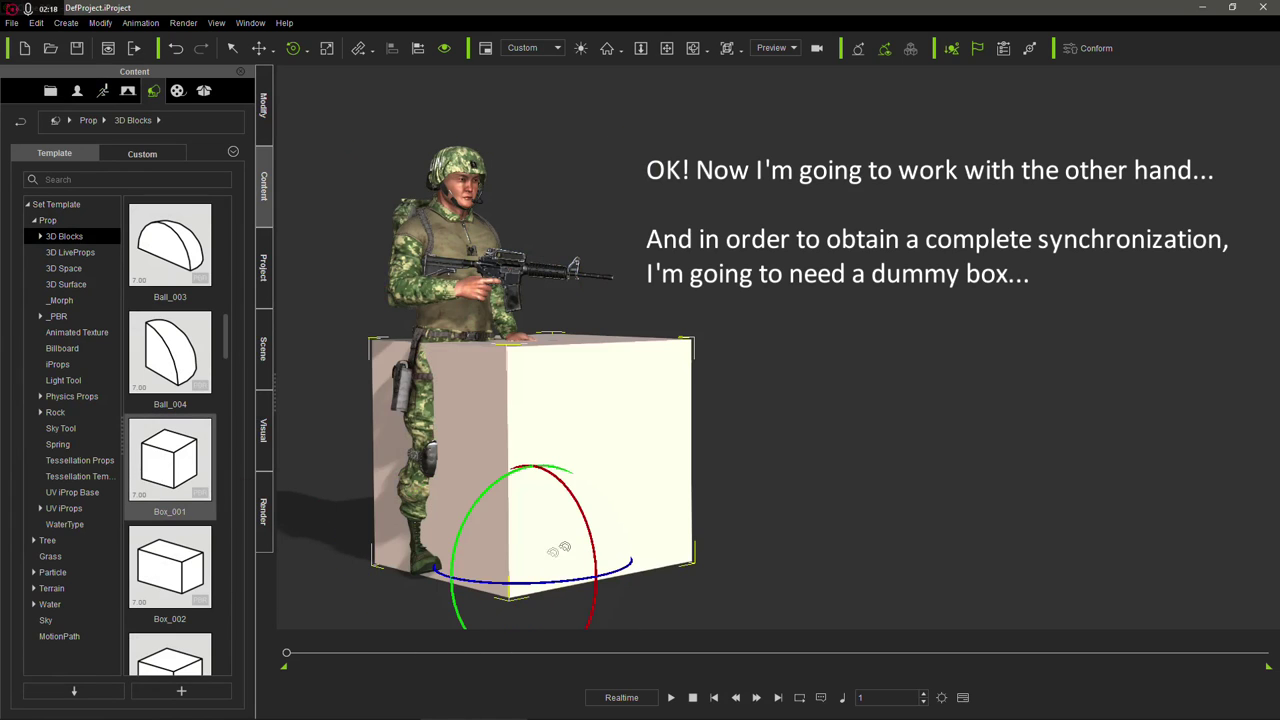
key(w)
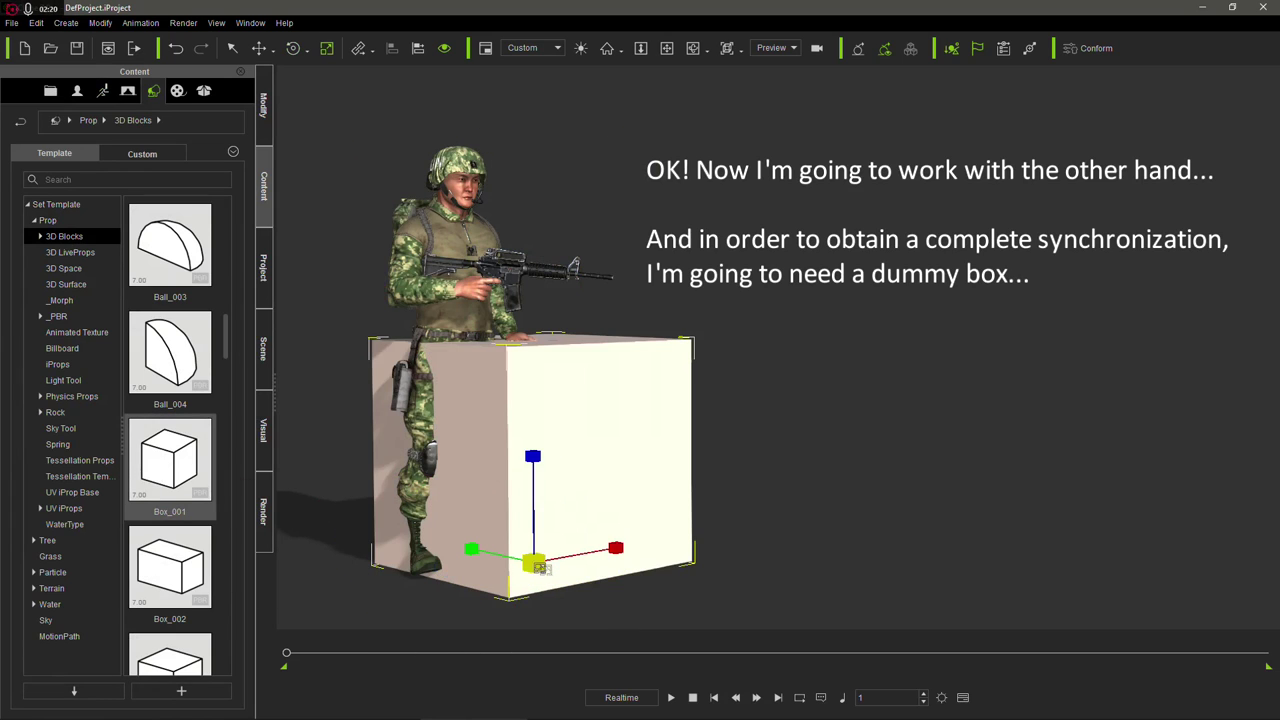
drag(536, 565, 455, 663)
drag(530, 570, 433, 647)
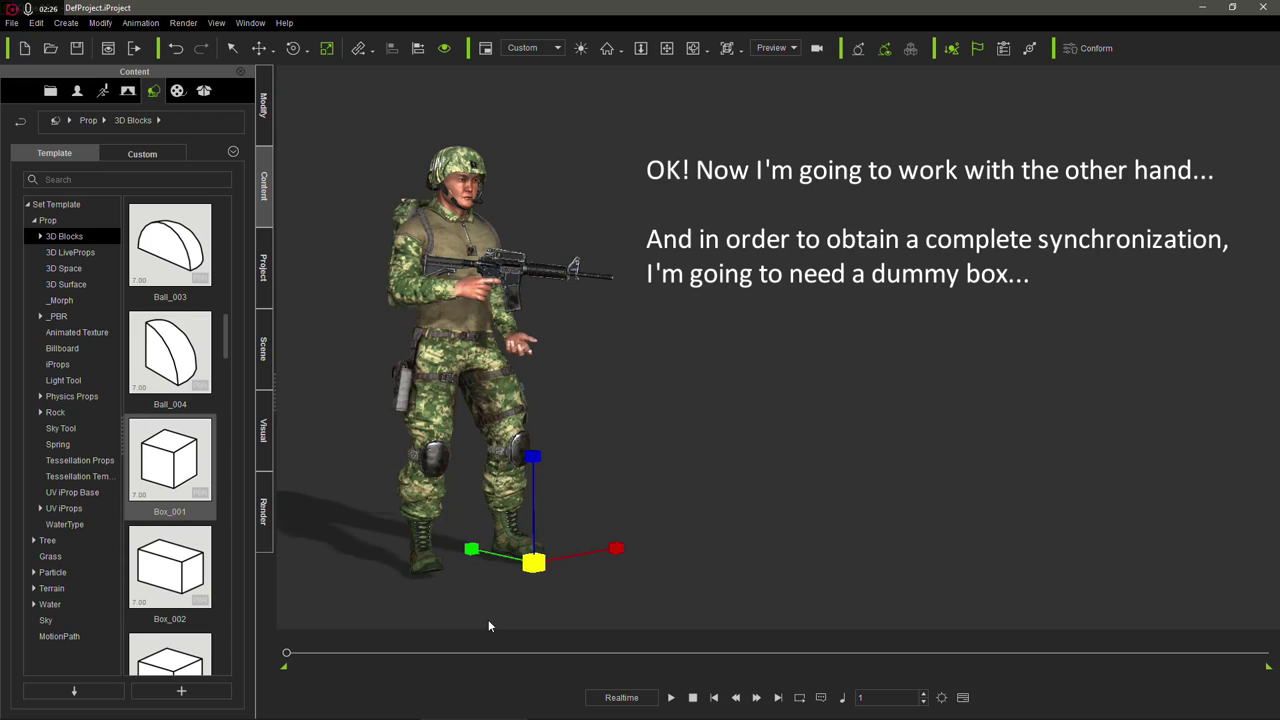
Move the small dummy box up and across onto the wrist of the soldier's left hand
key(w)
drag(545, 451, 556, 236)
right_drag(735, 412, 622, 405)
scroll(454, 403, up, 3)
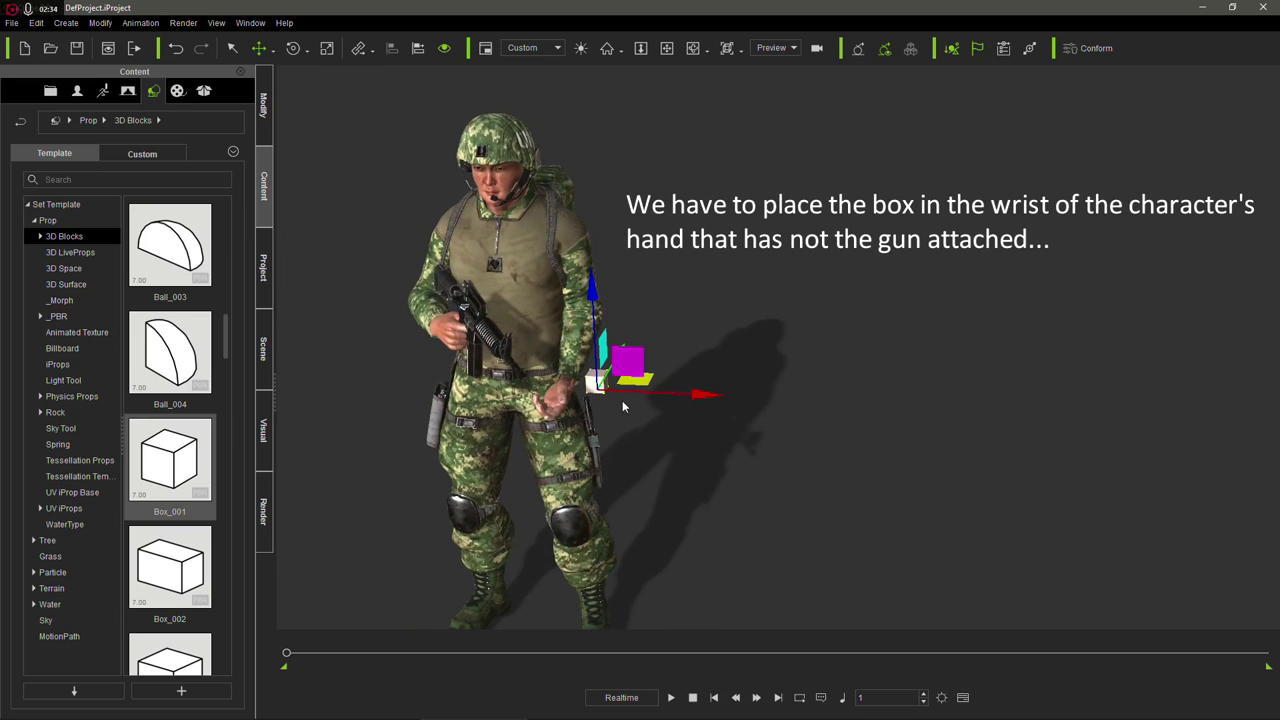
drag(650, 377, 613, 376)
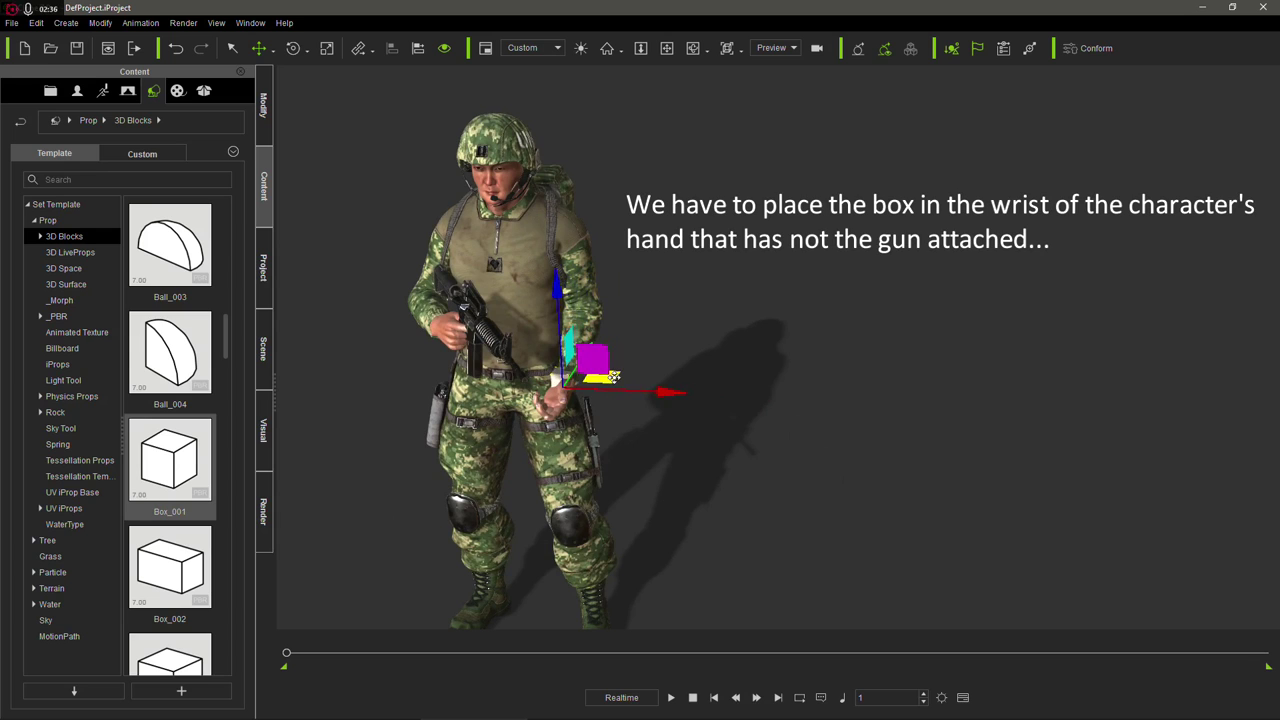
right_drag(613, 425, 791, 357)
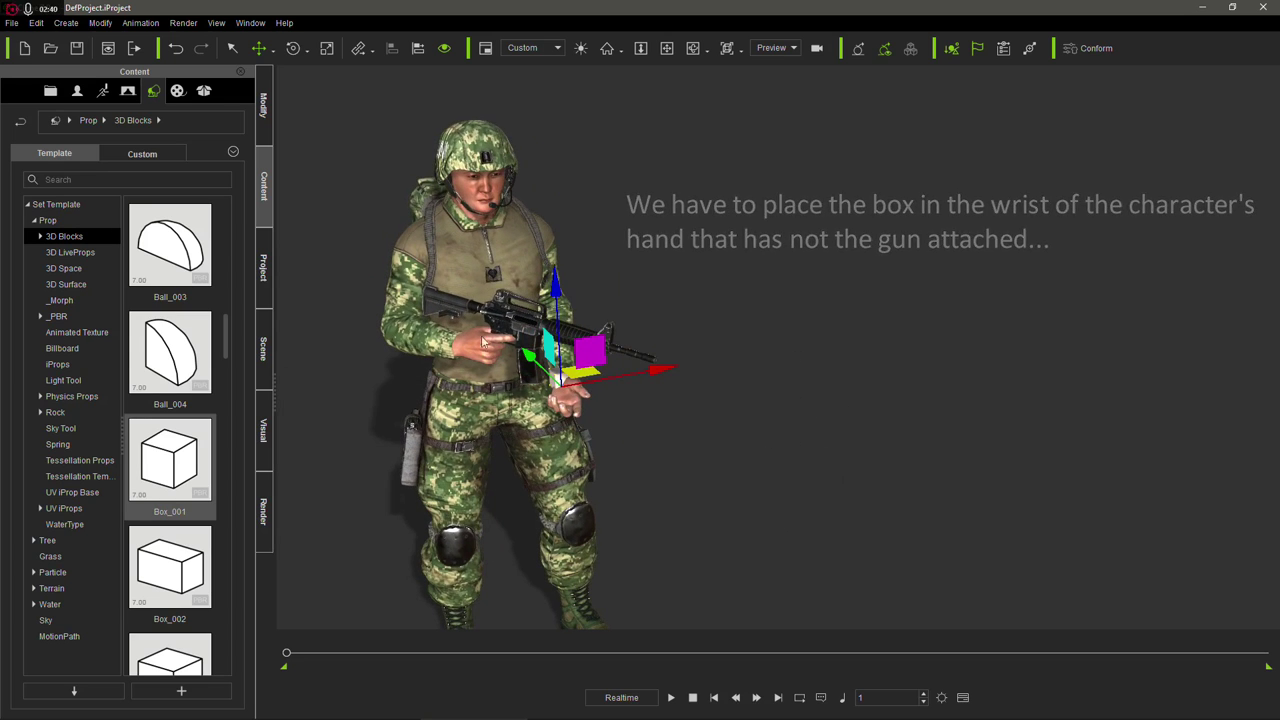
Set Box_001 as the reach target of the soldier's left hand, with only Rotation enabled as reach mode
click(475, 193)
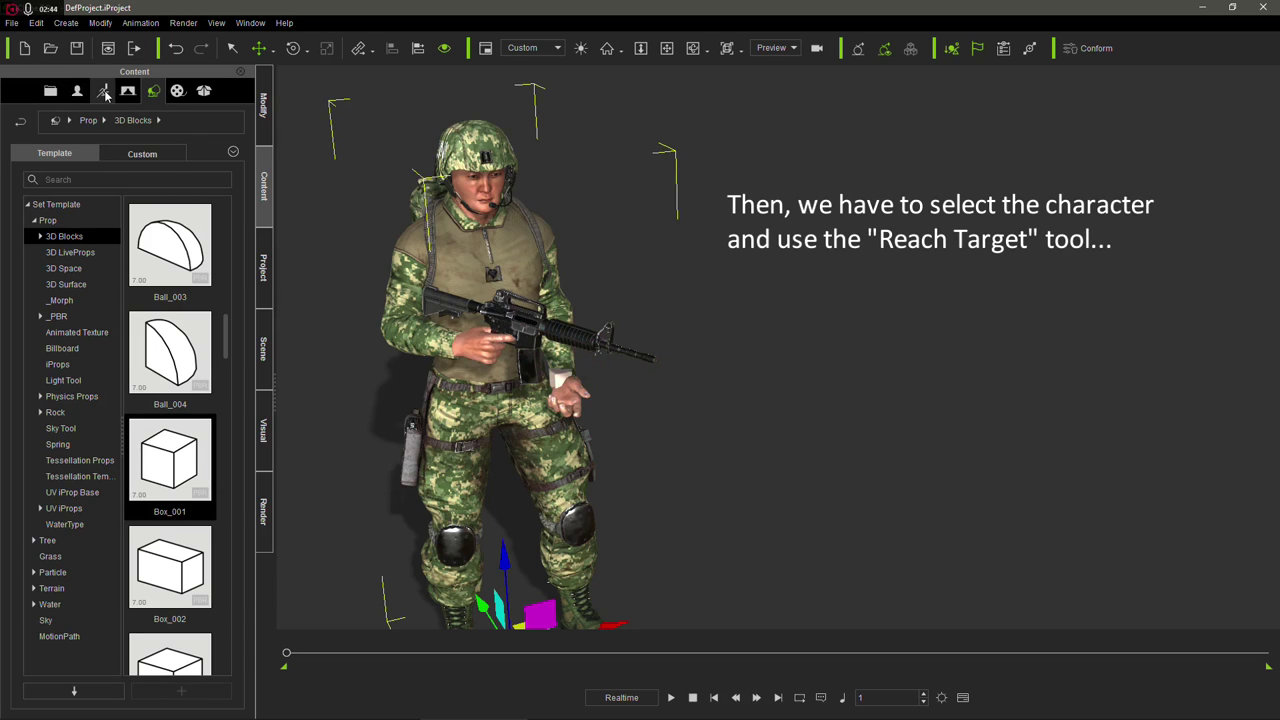
click(104, 92)
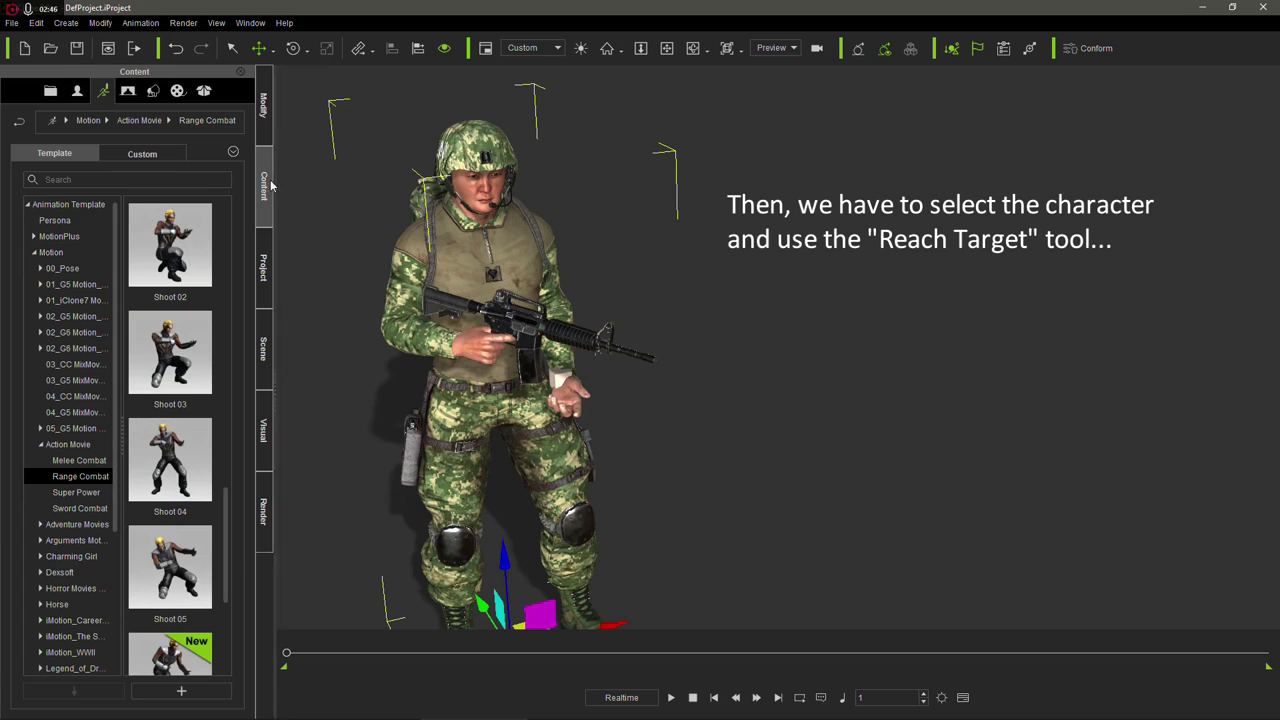
click(261, 105)
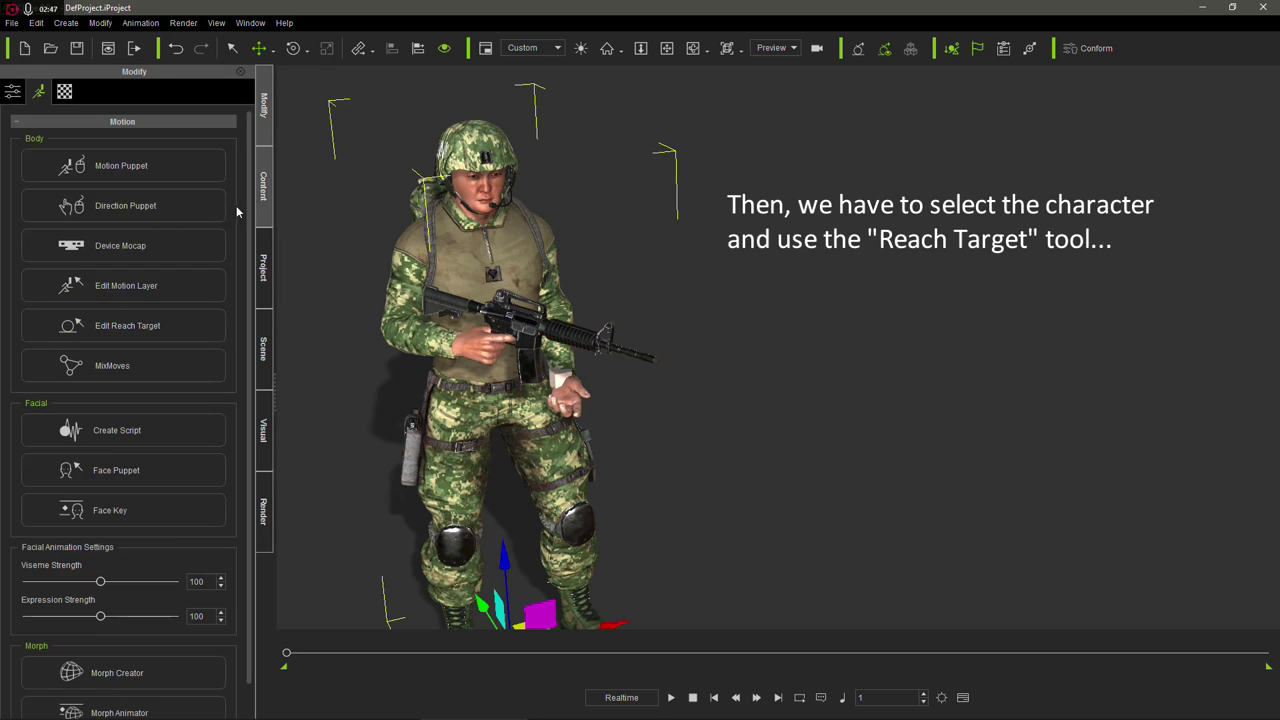
click(141, 334)
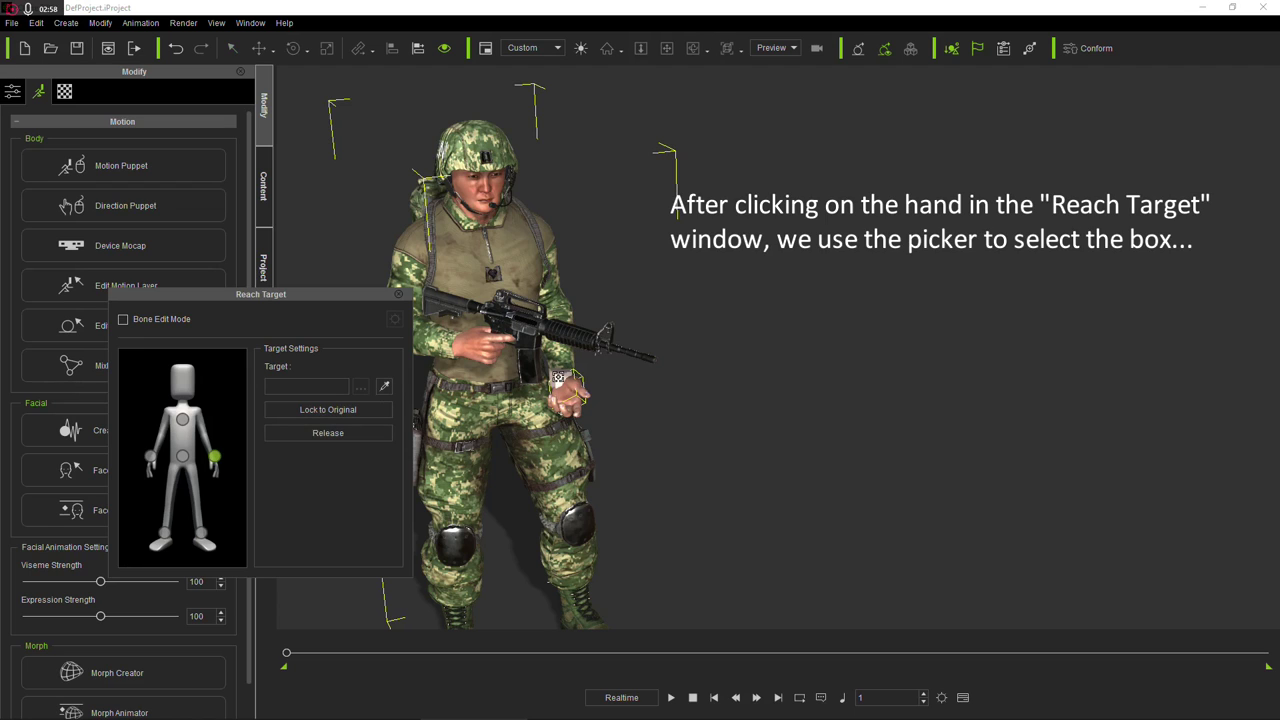
click(559, 379)
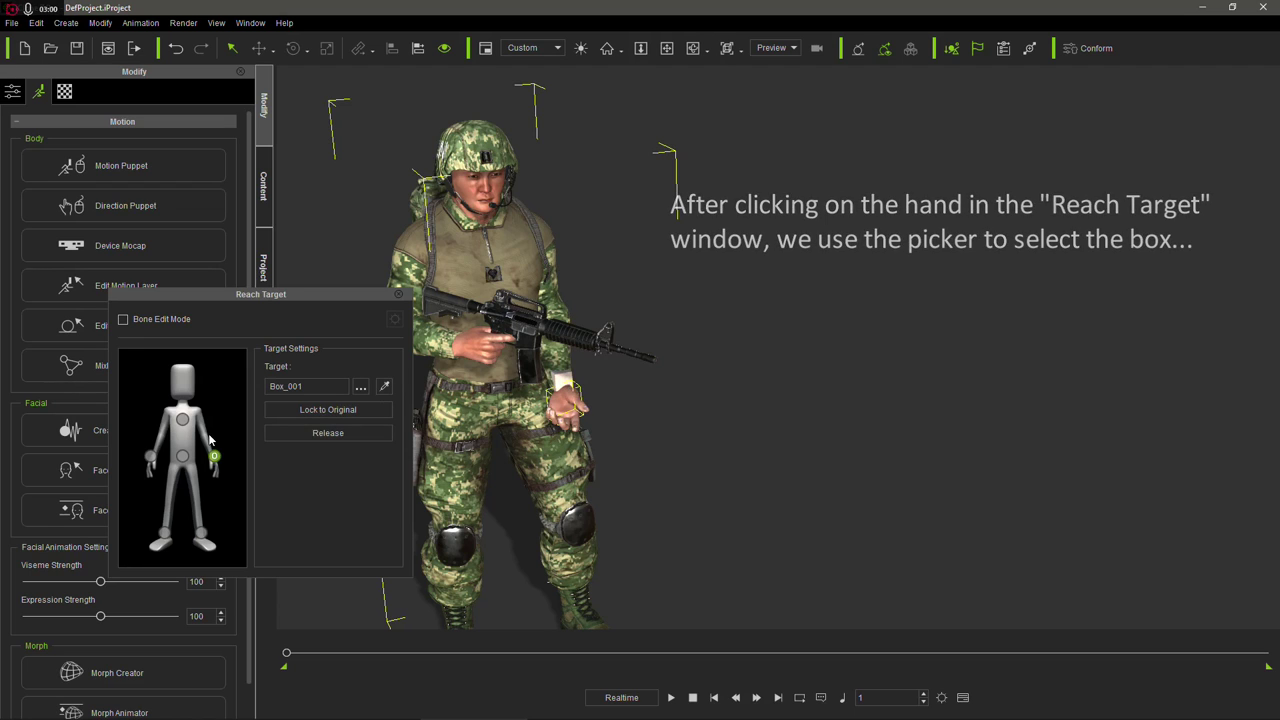
click(360, 387)
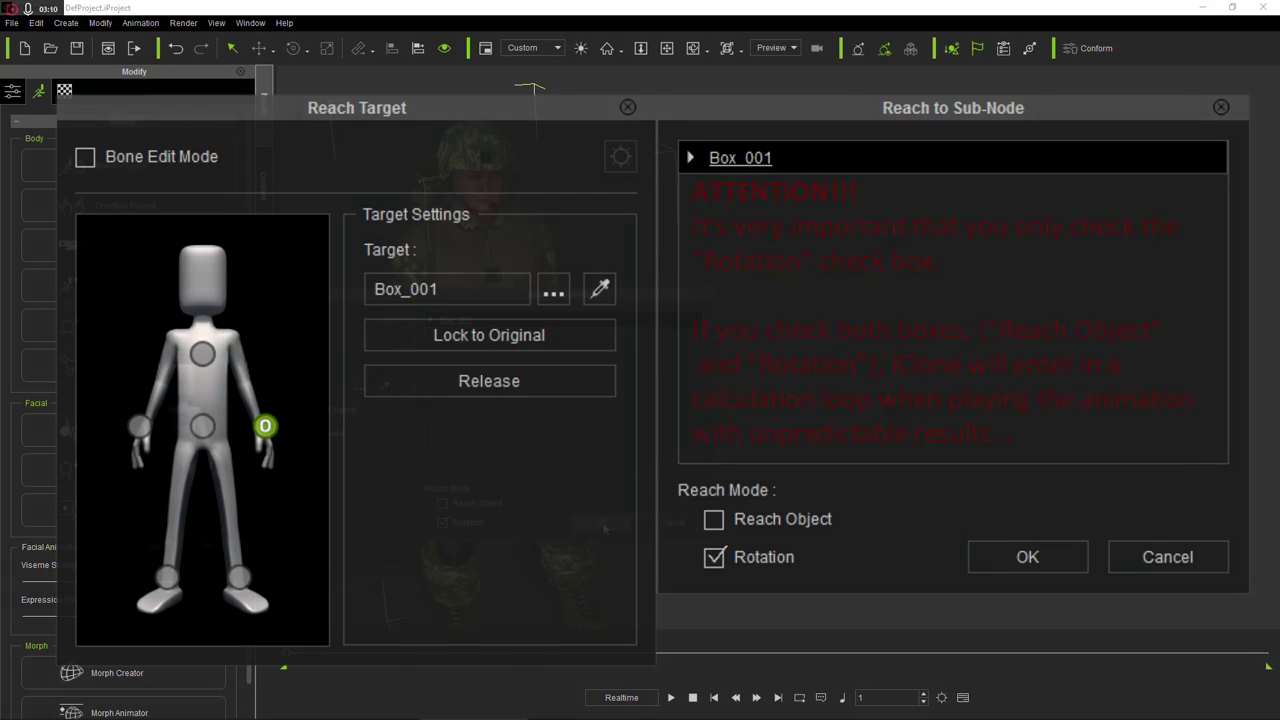
click(603, 524)
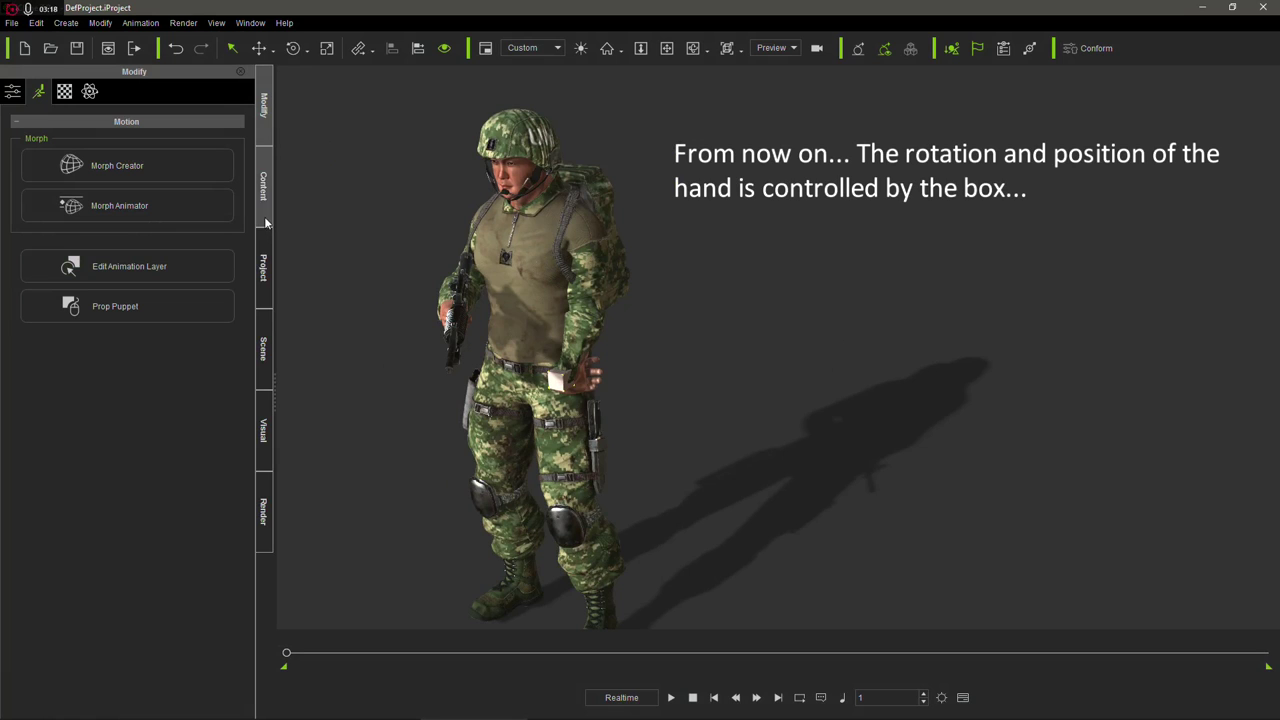
Move and rotate the dummy box to bring the soldier's left hand up to the rifle
click(592, 462)
key(e)
drag(645, 372, 560, 420)
key(w)
drag(553, 290, 550, 236)
key(e)
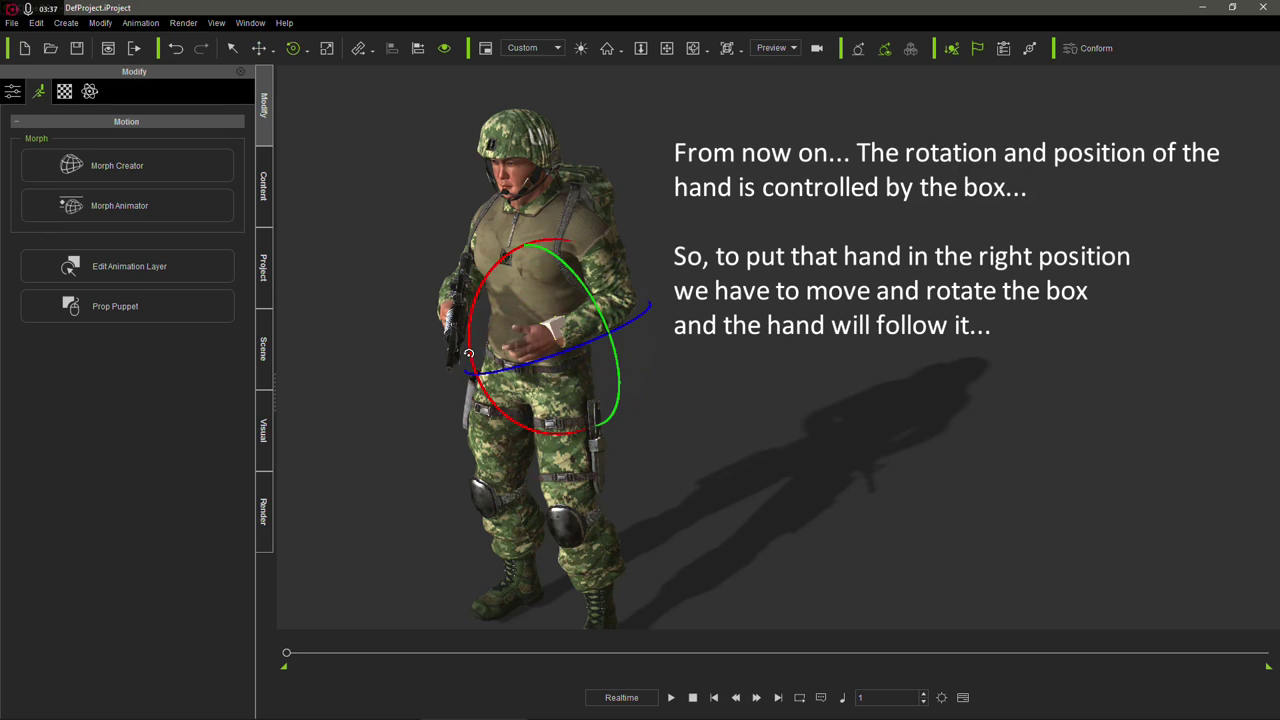
right_drag(647, 318, 610, 337)
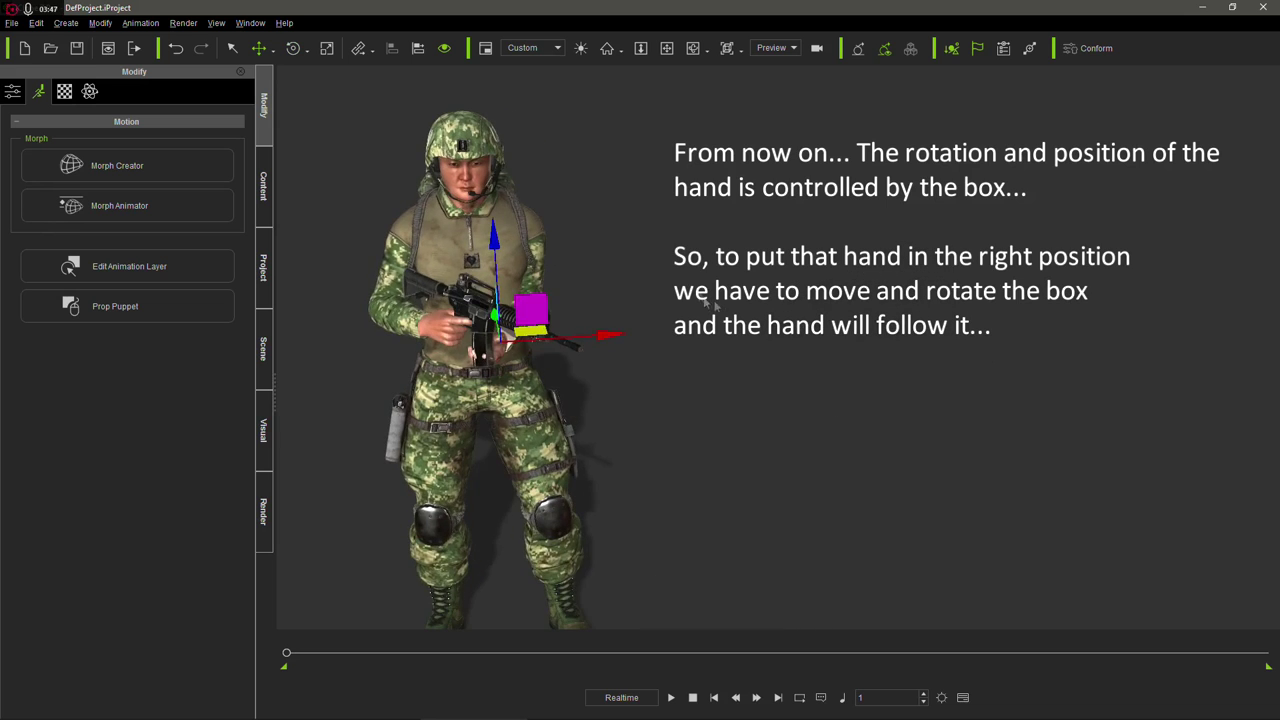
right_drag(706, 286, 838, 314)
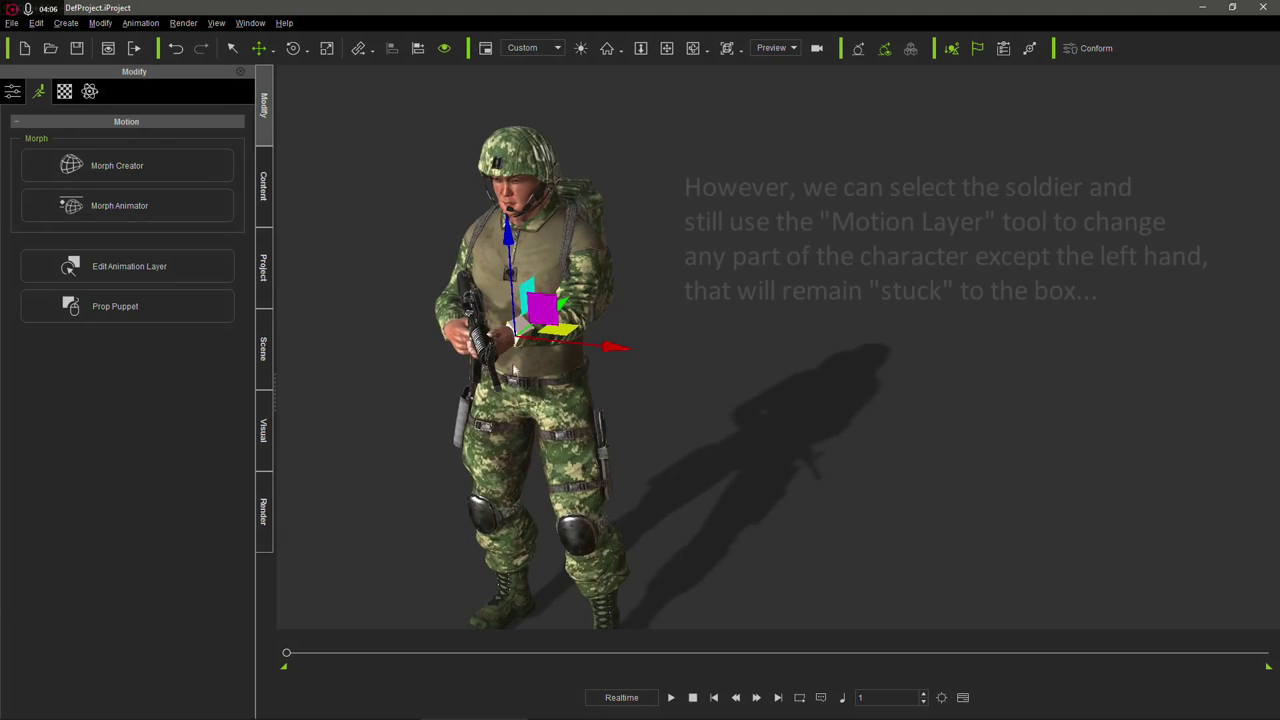
Rotate the soldier's left shoulder in the motion layer, keeping Full Body keying mode
click(157, 287)
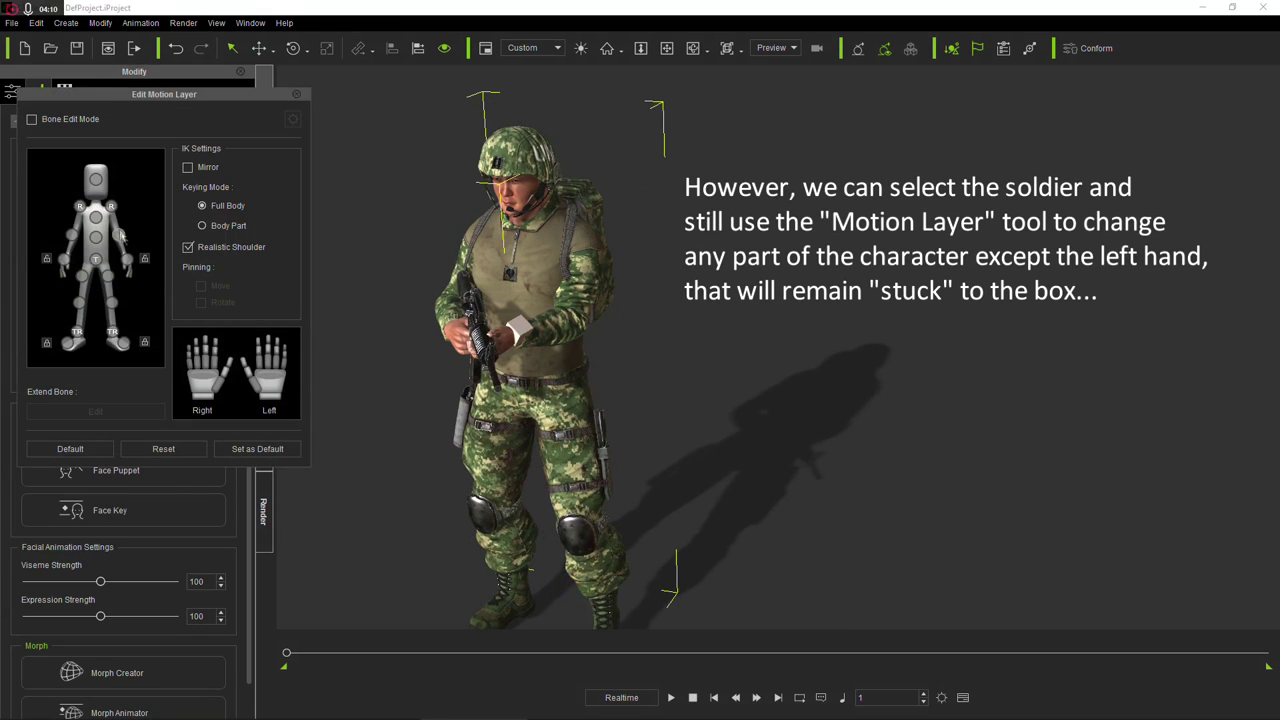
click(111, 206)
key(e)
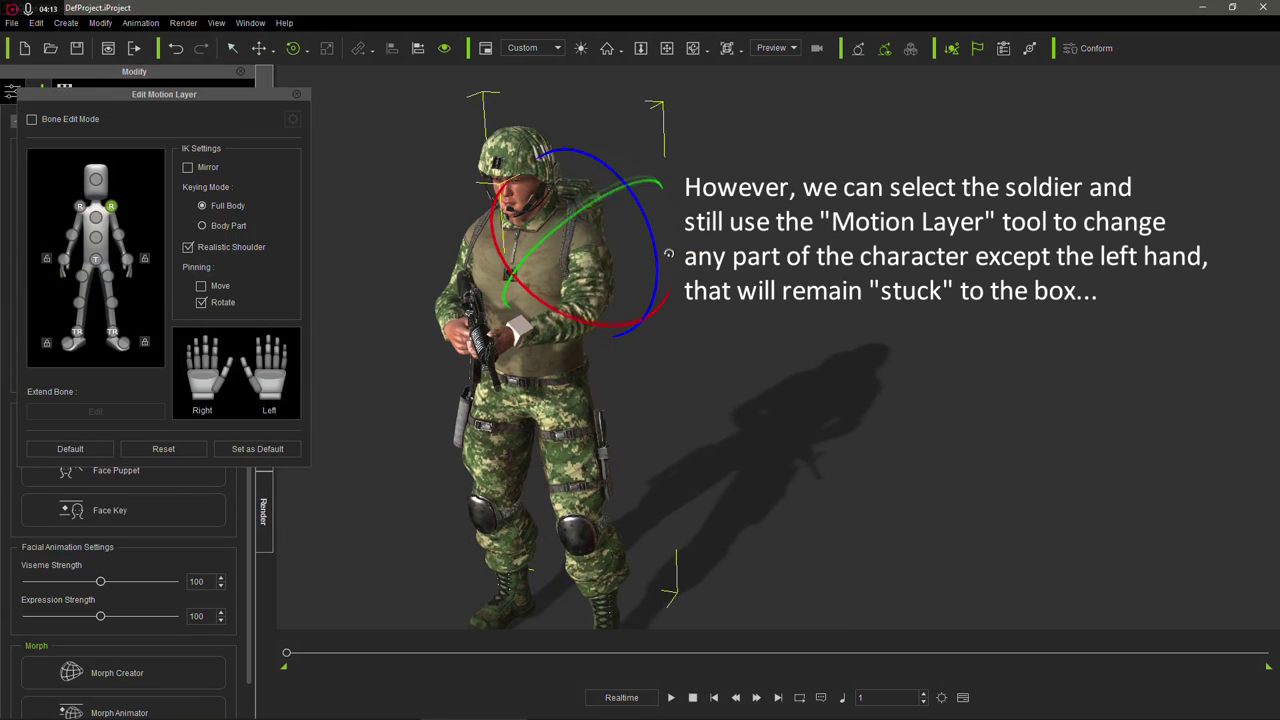
drag(654, 296, 669, 293)
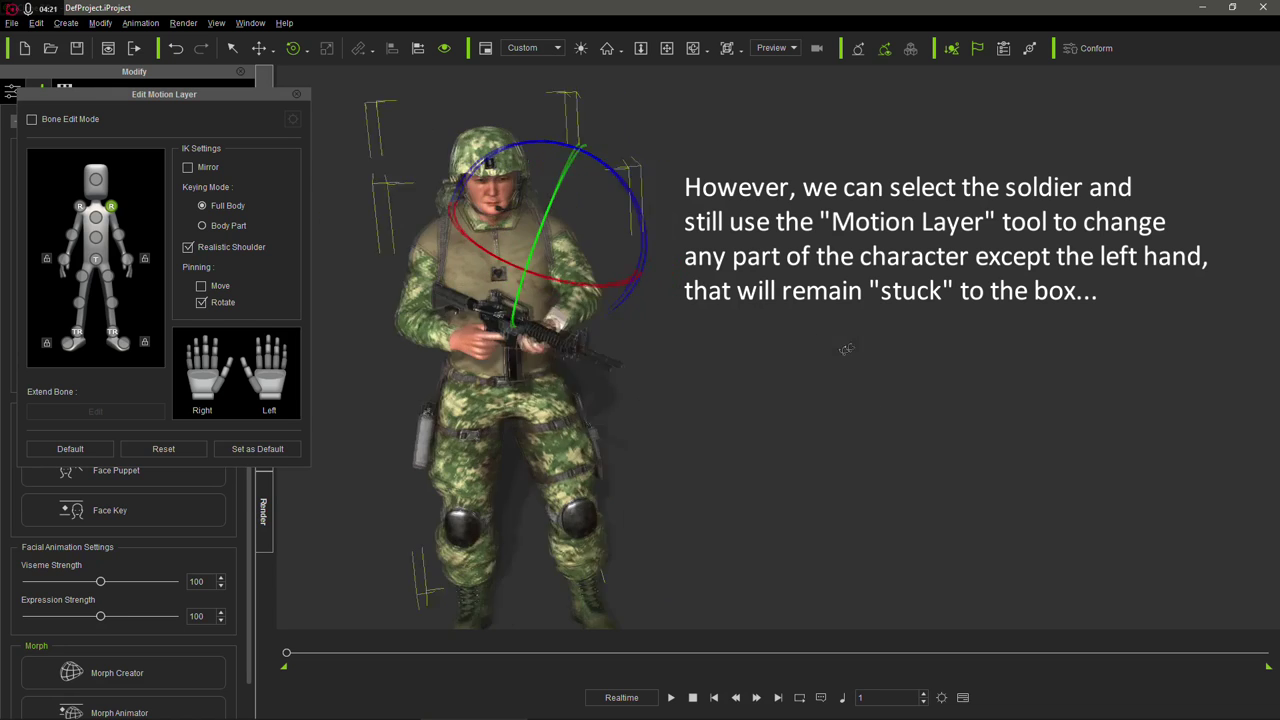
right_drag(846, 349, 835, 445)
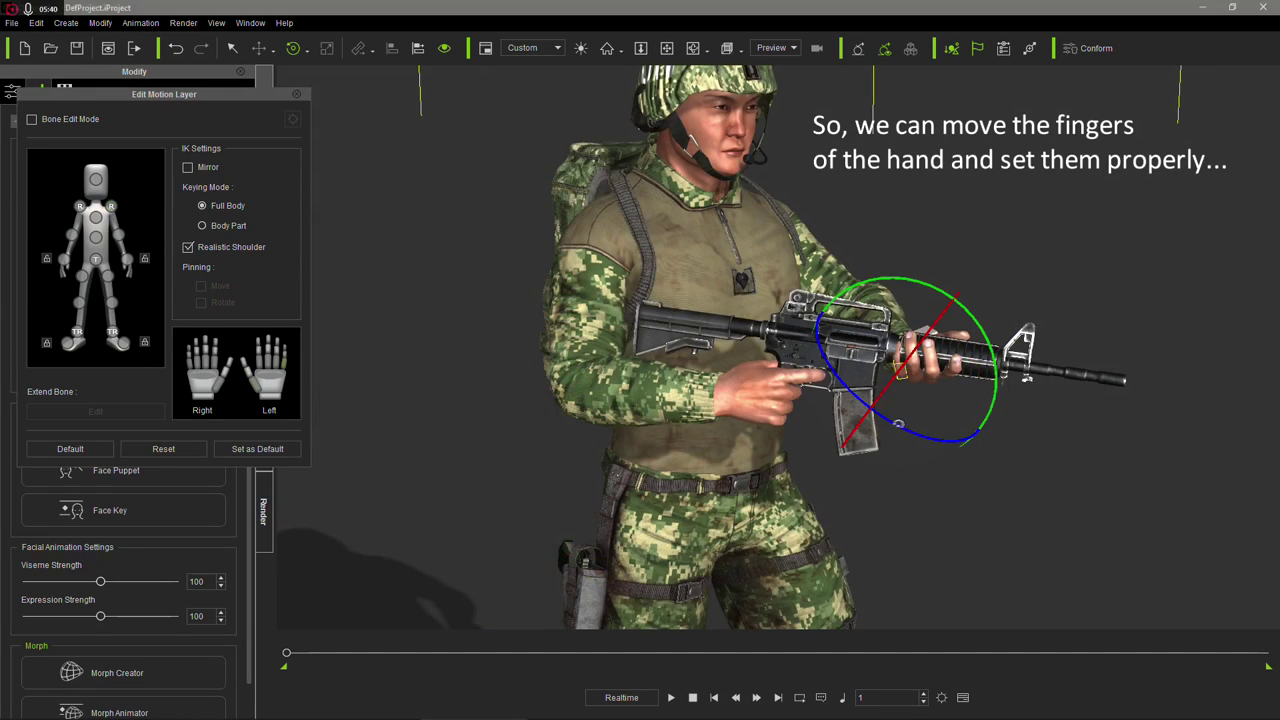
Rotate the finger joints of the soldier's left hand so the fingers wrap around the rifle's handguard
drag(904, 429, 908, 432)
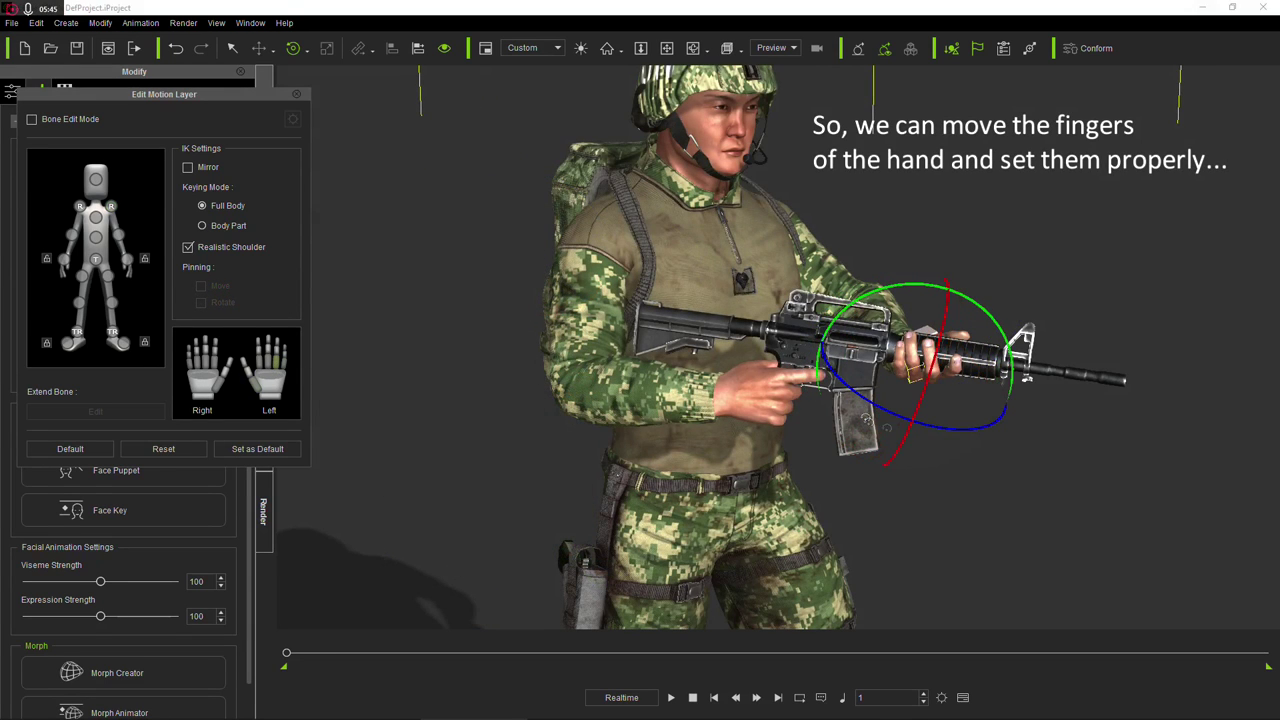
drag(872, 400, 877, 413)
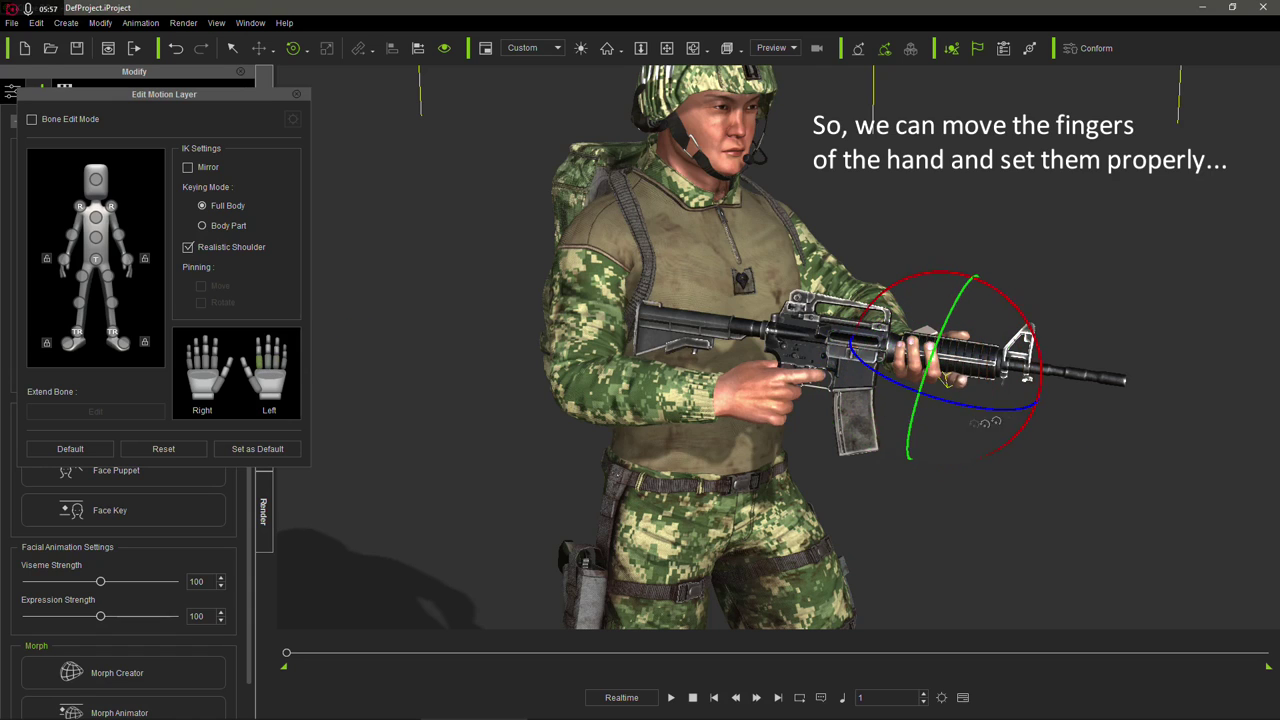
drag(1034, 388, 1029, 390)
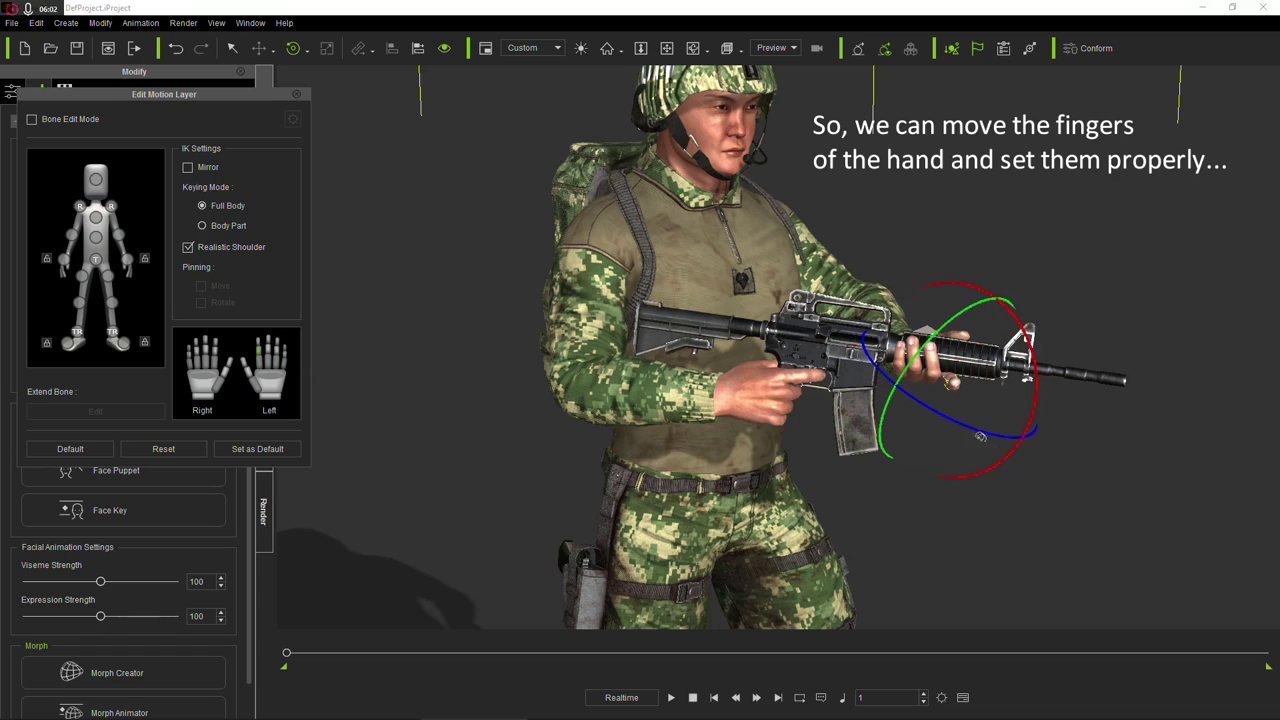
drag(950, 380, 945, 386)
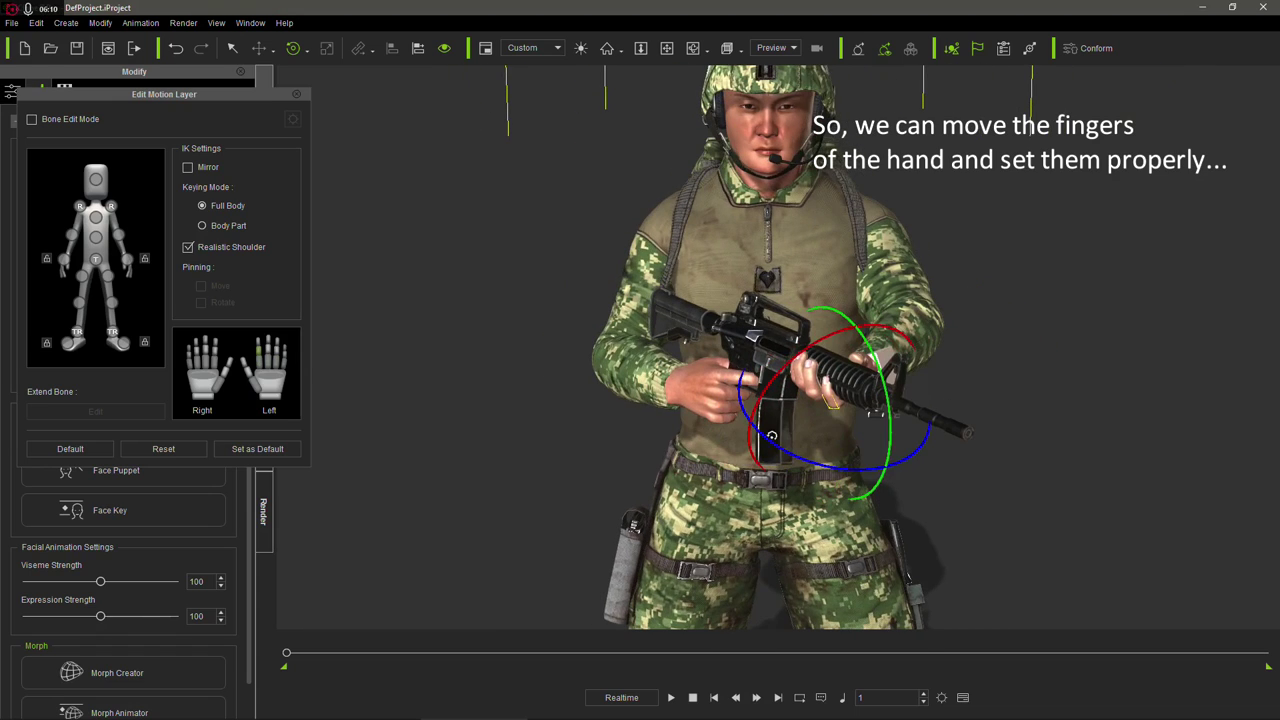
drag(833, 403, 833, 403)
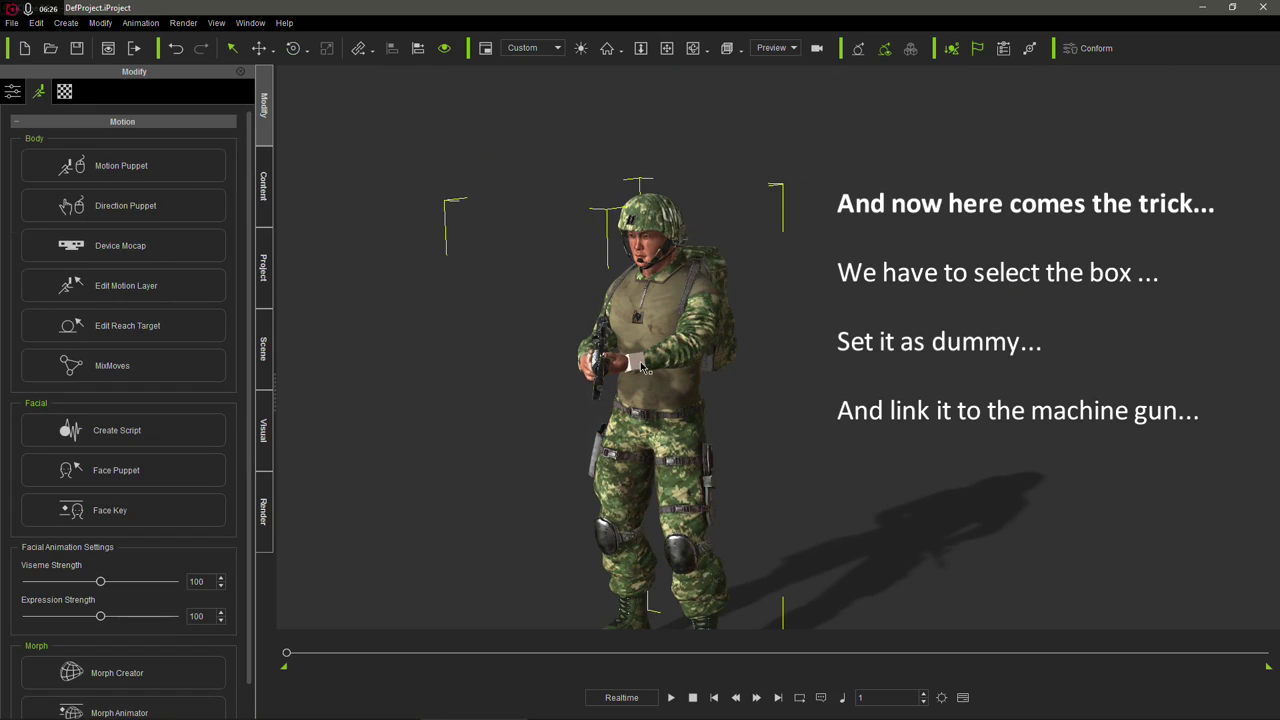
Link the dummy box Box_001 to the M4A1 rifle as its parent
click(645, 370)
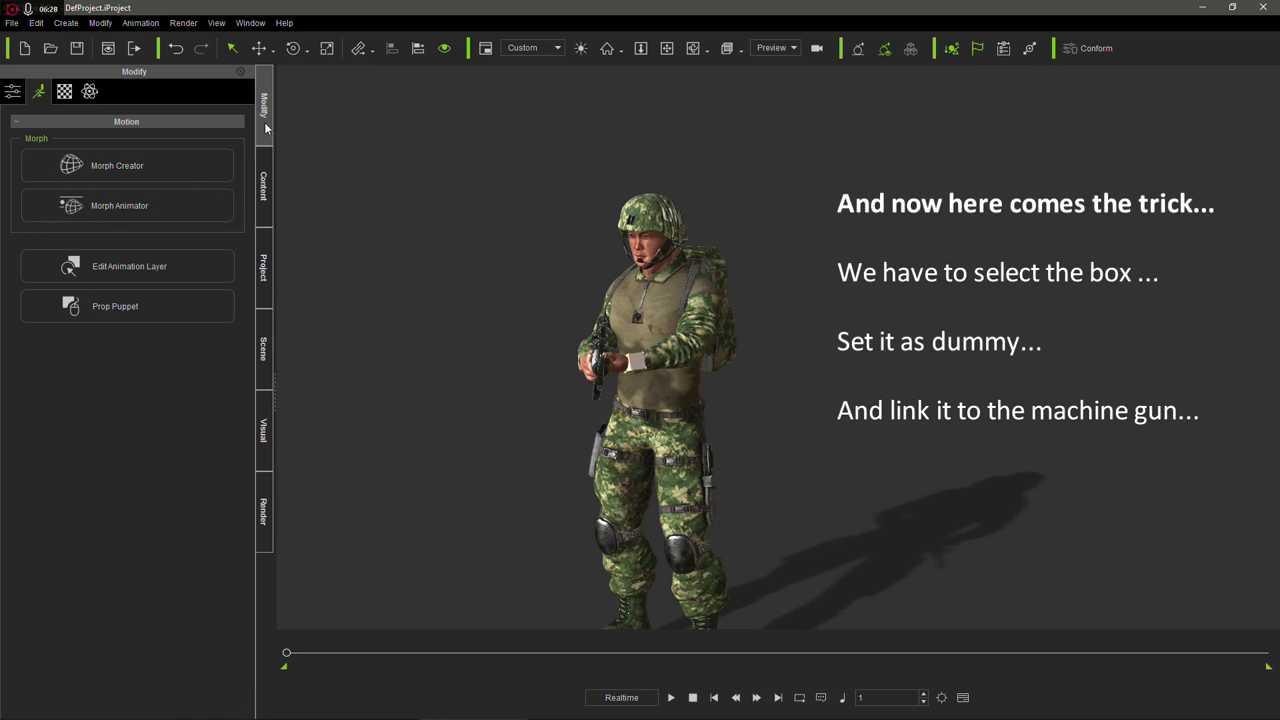
click(13, 92)
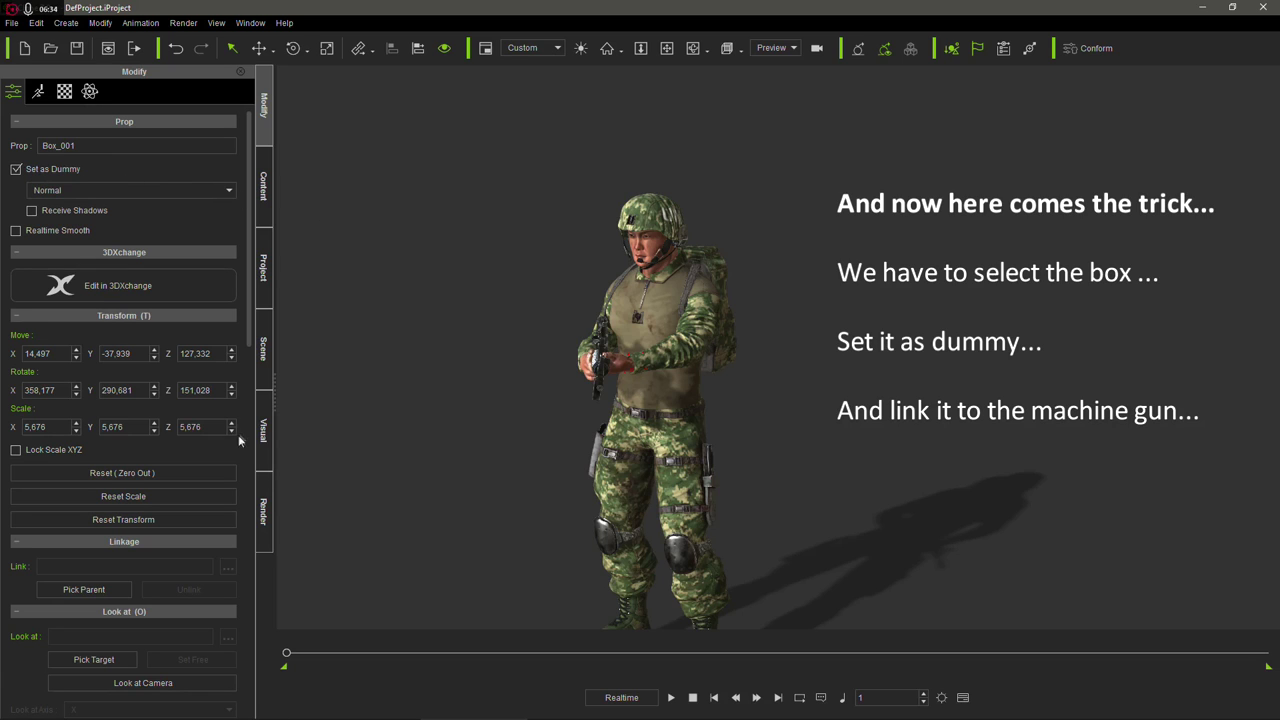
scroll(238, 436, down, 5)
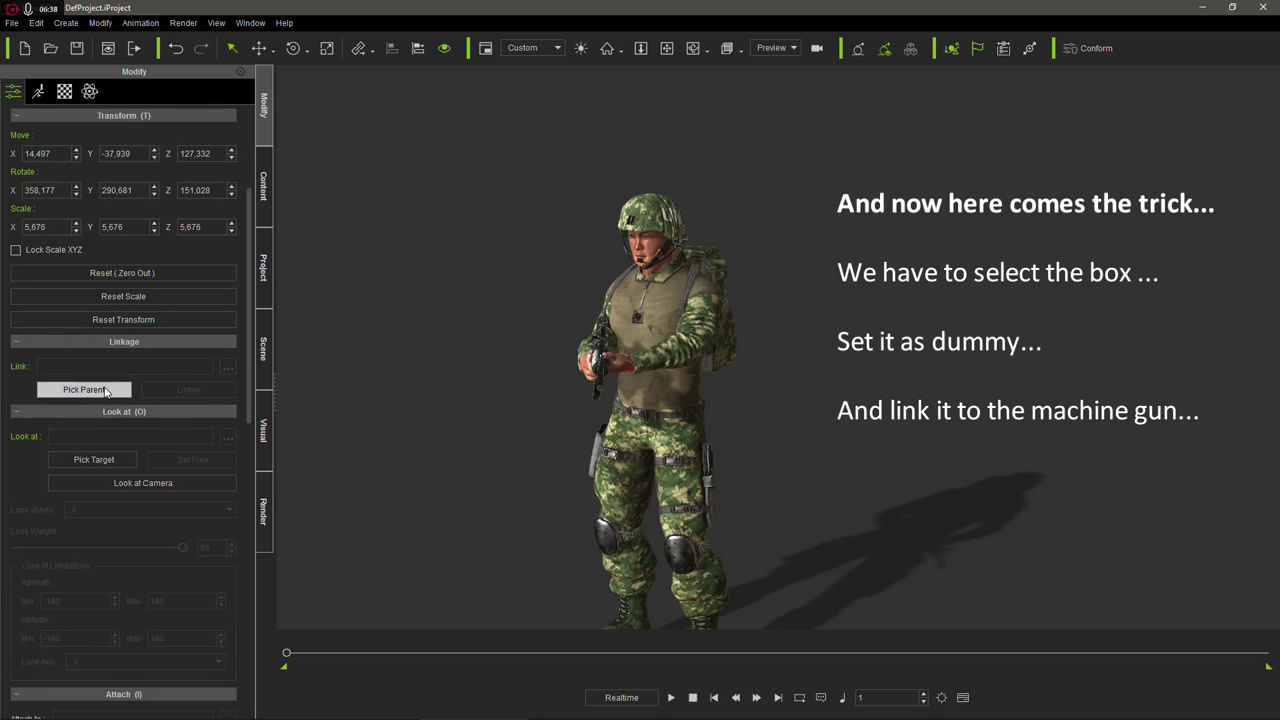
click(106, 390)
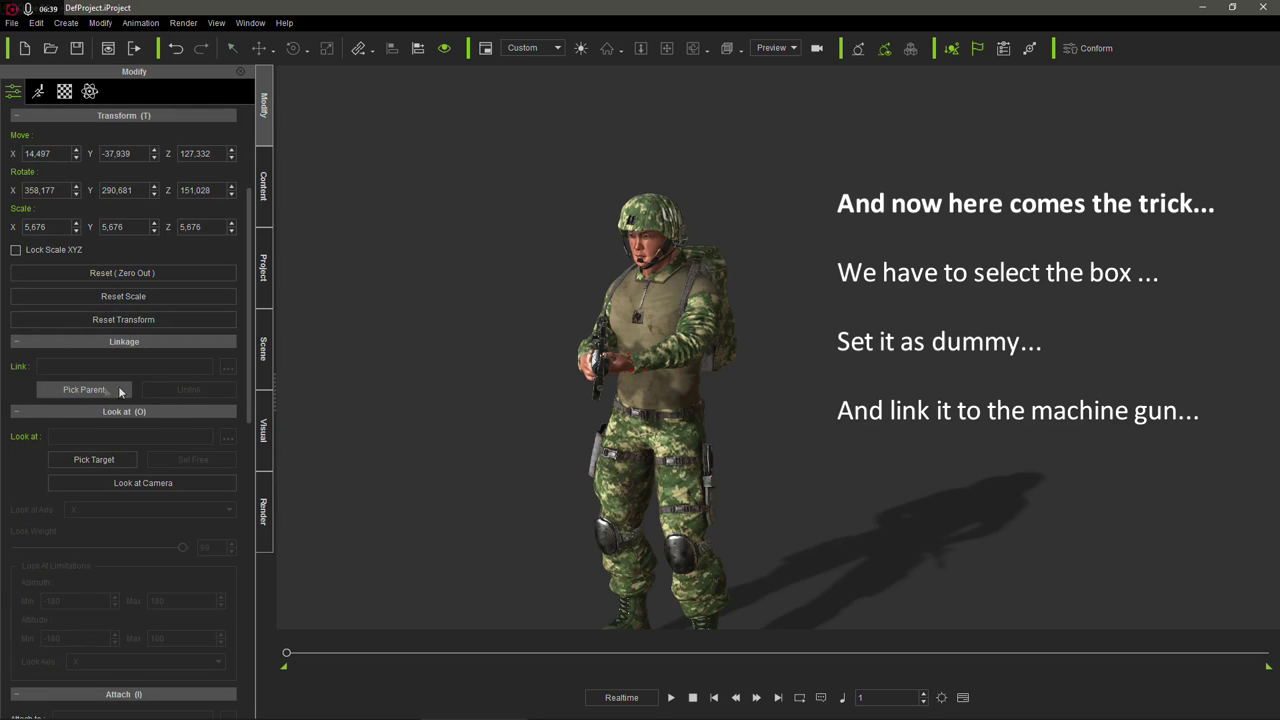
click(599, 384)
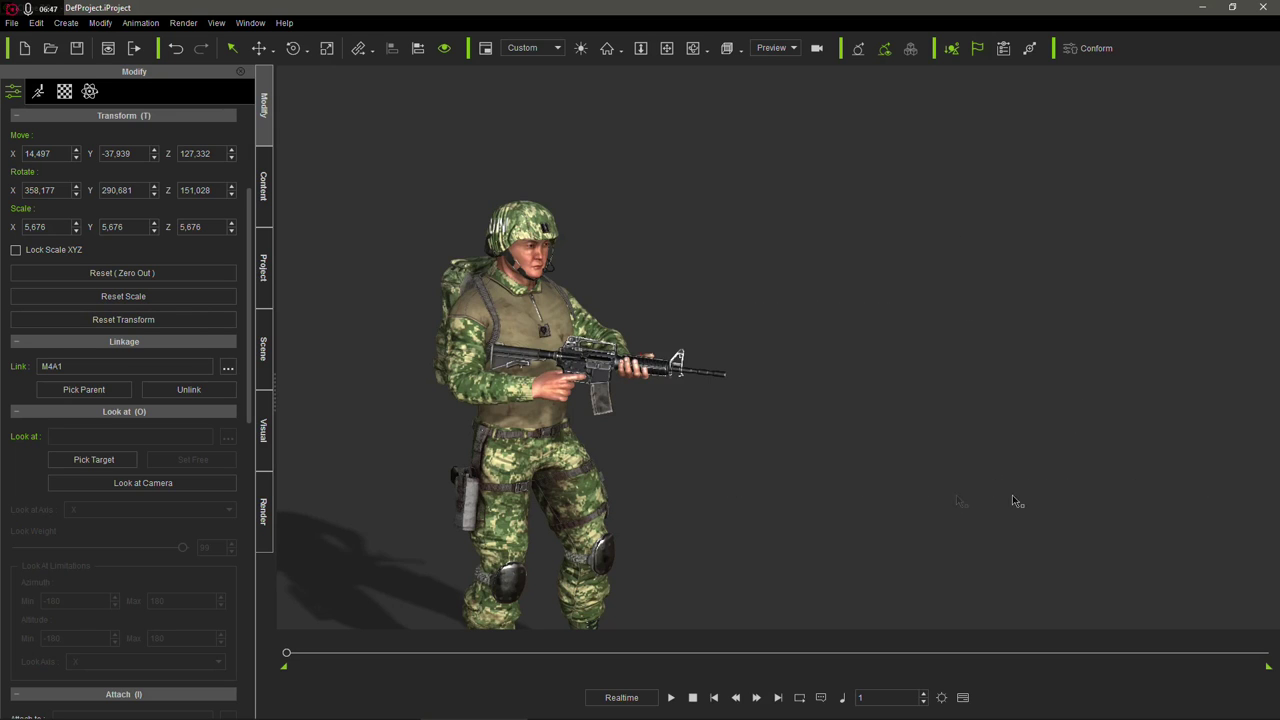
Rotate the soldier's right hand in the motion layer to re-aim the rifle, keeping Full Body keying mode
click(548, 393)
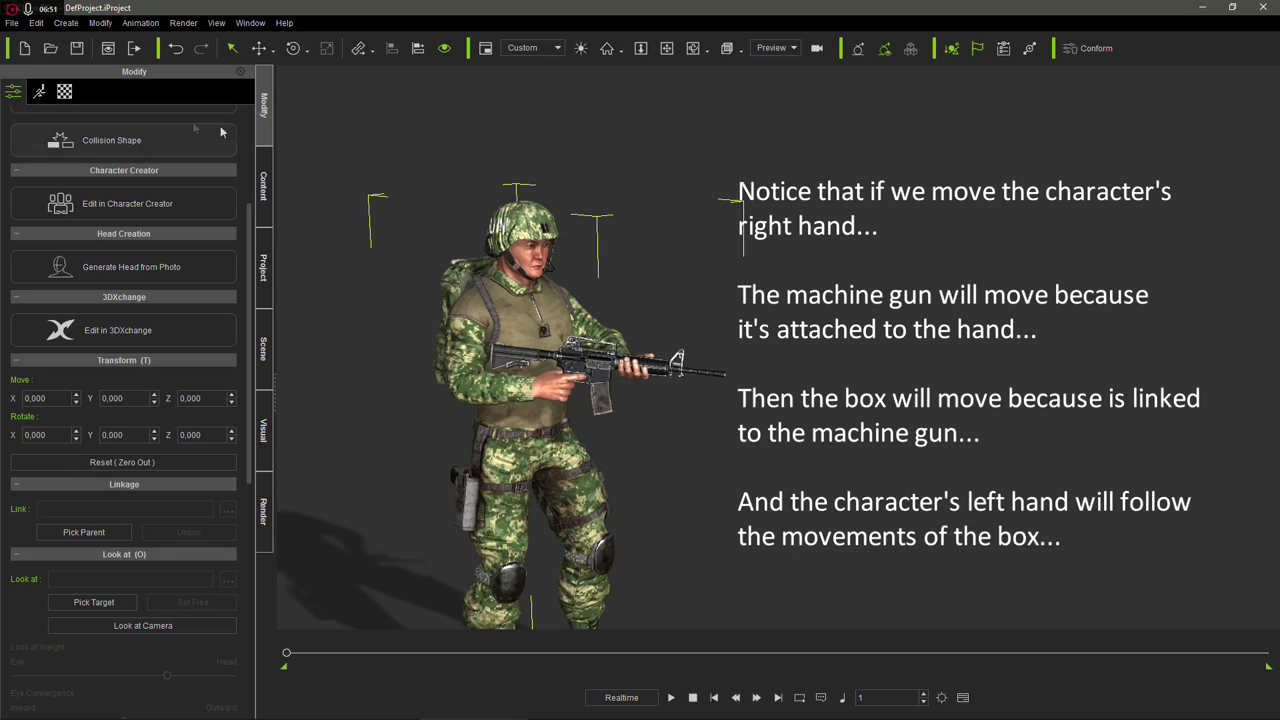
click(39, 91)
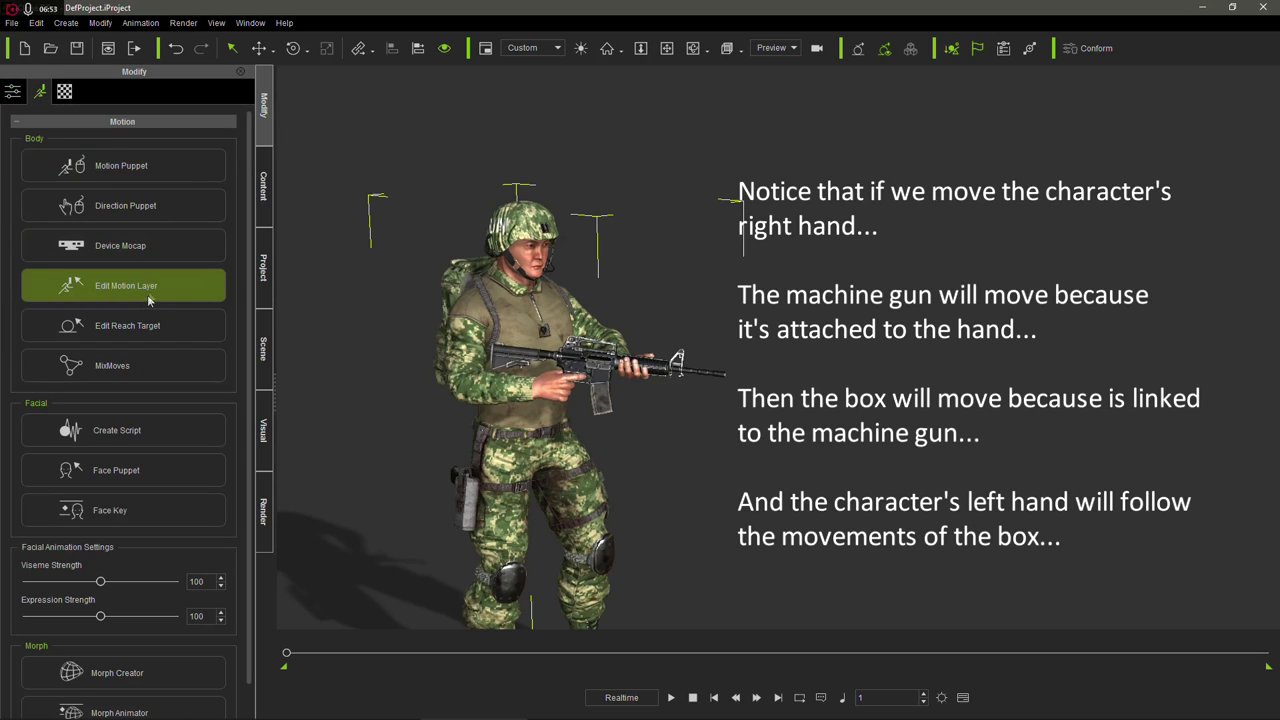
click(149, 290)
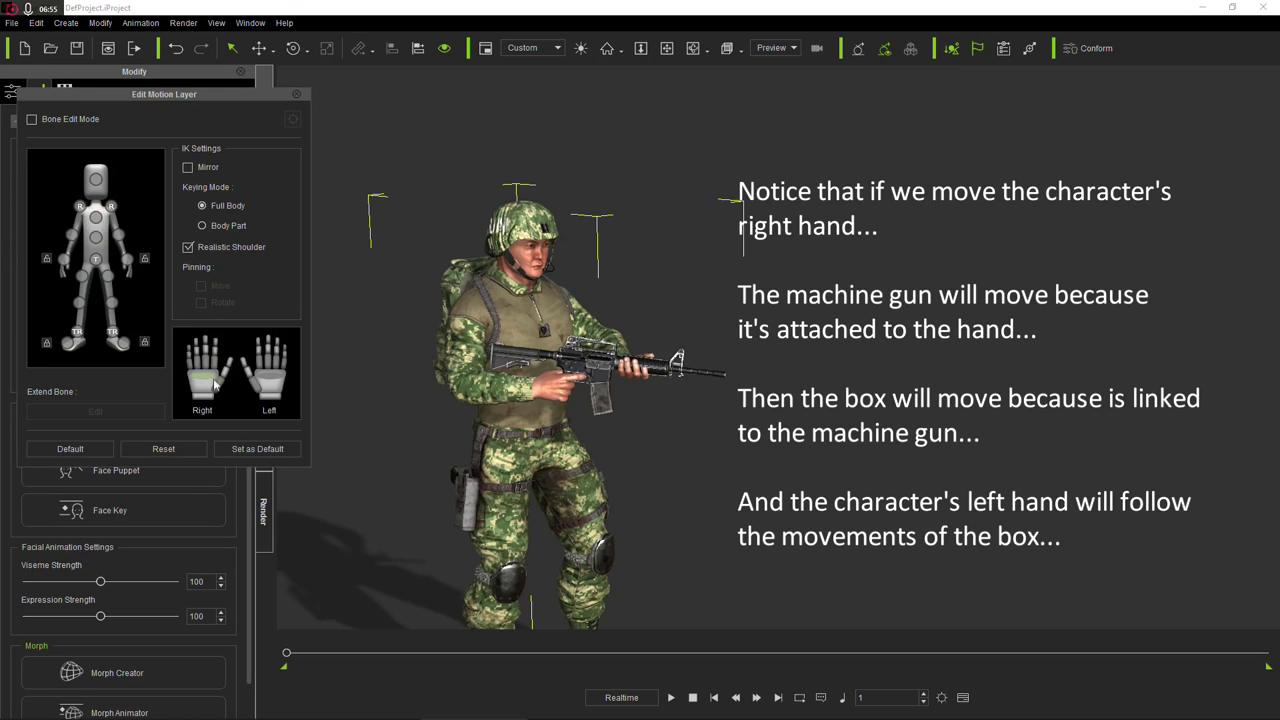
click(66, 261)
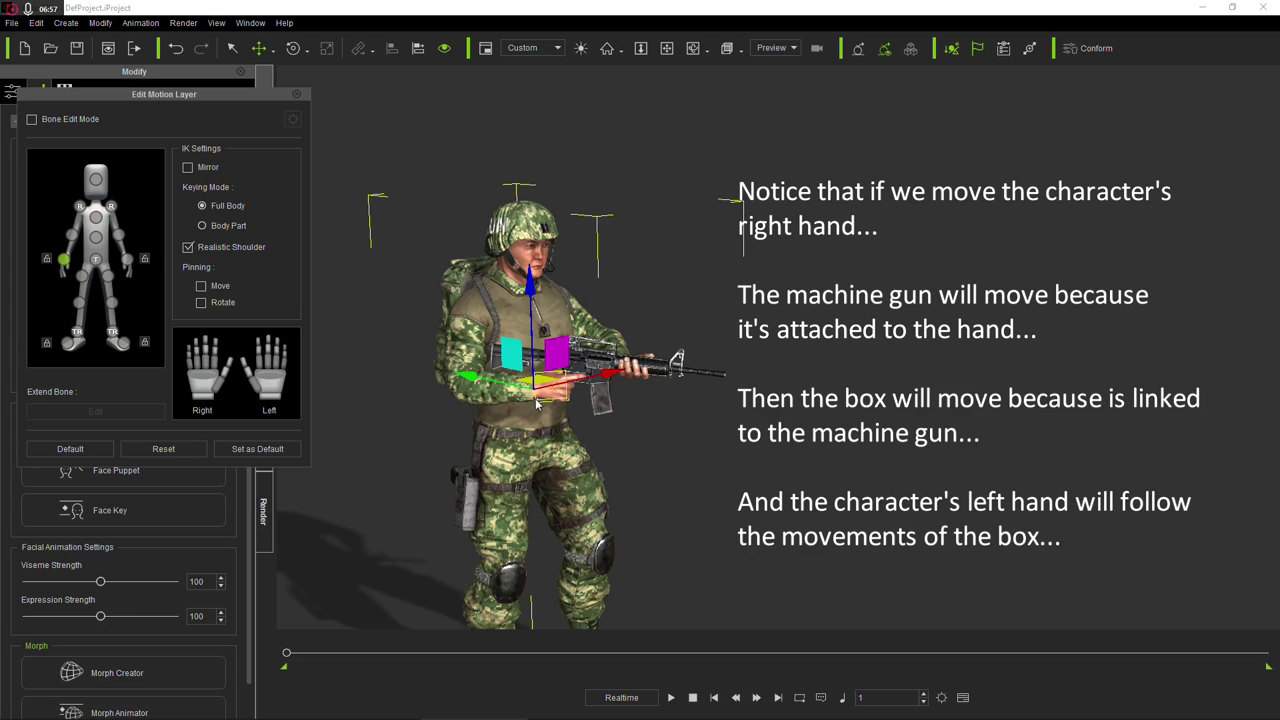
key(e)
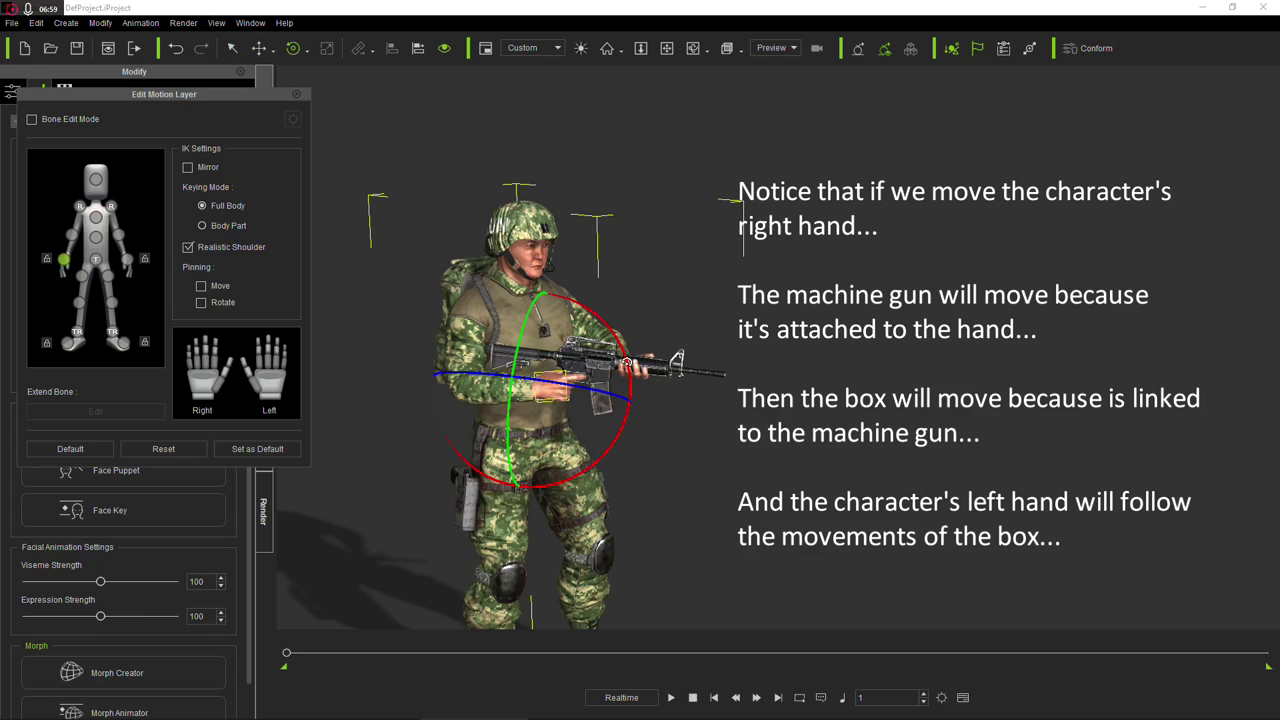
mouse_move(626, 362)
mouse_down()
mouse_move(618, 346)
mouse_move(632, 366)
mouse_move(629, 350)
mouse_up()
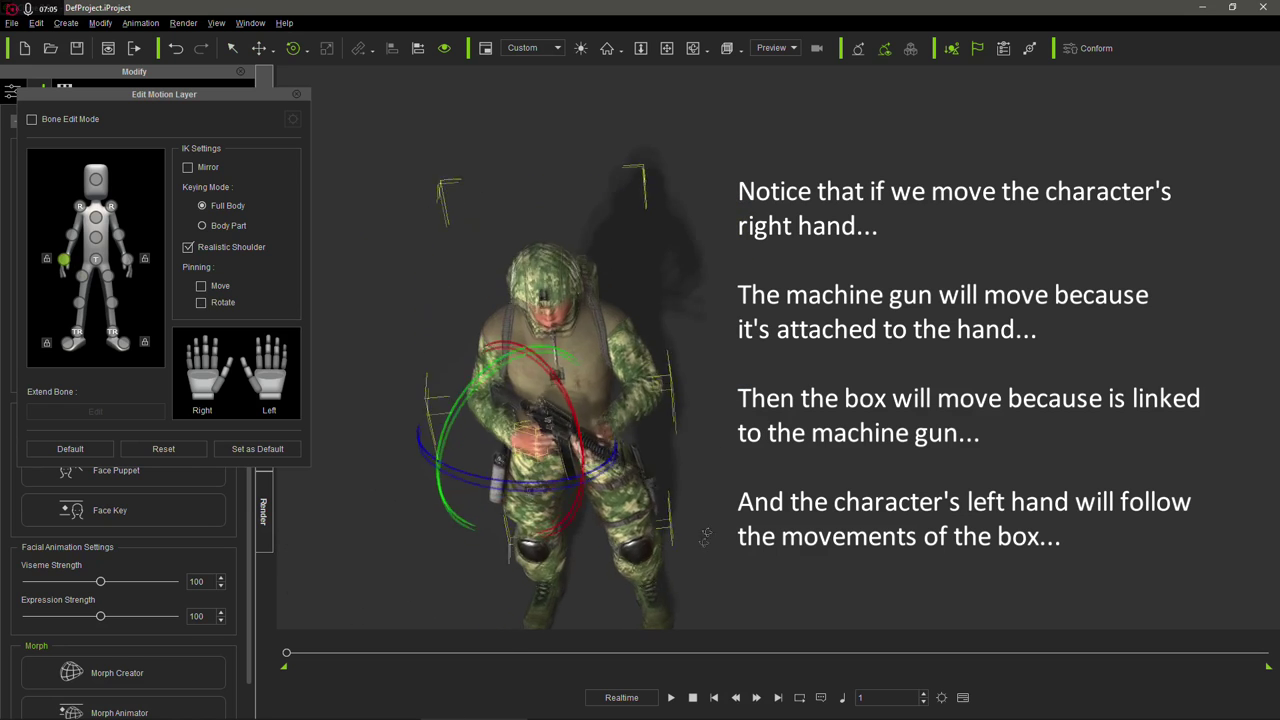
drag(575, 429, 573, 436)
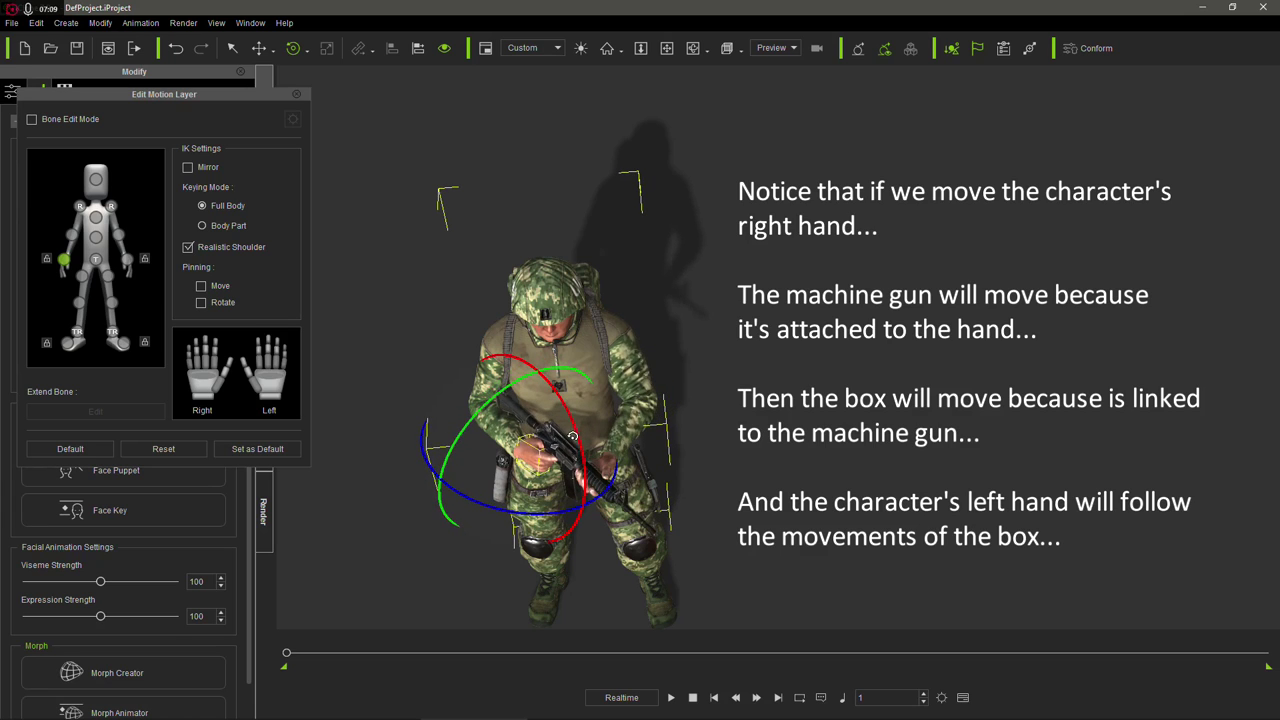
drag(527, 511, 522, 514)
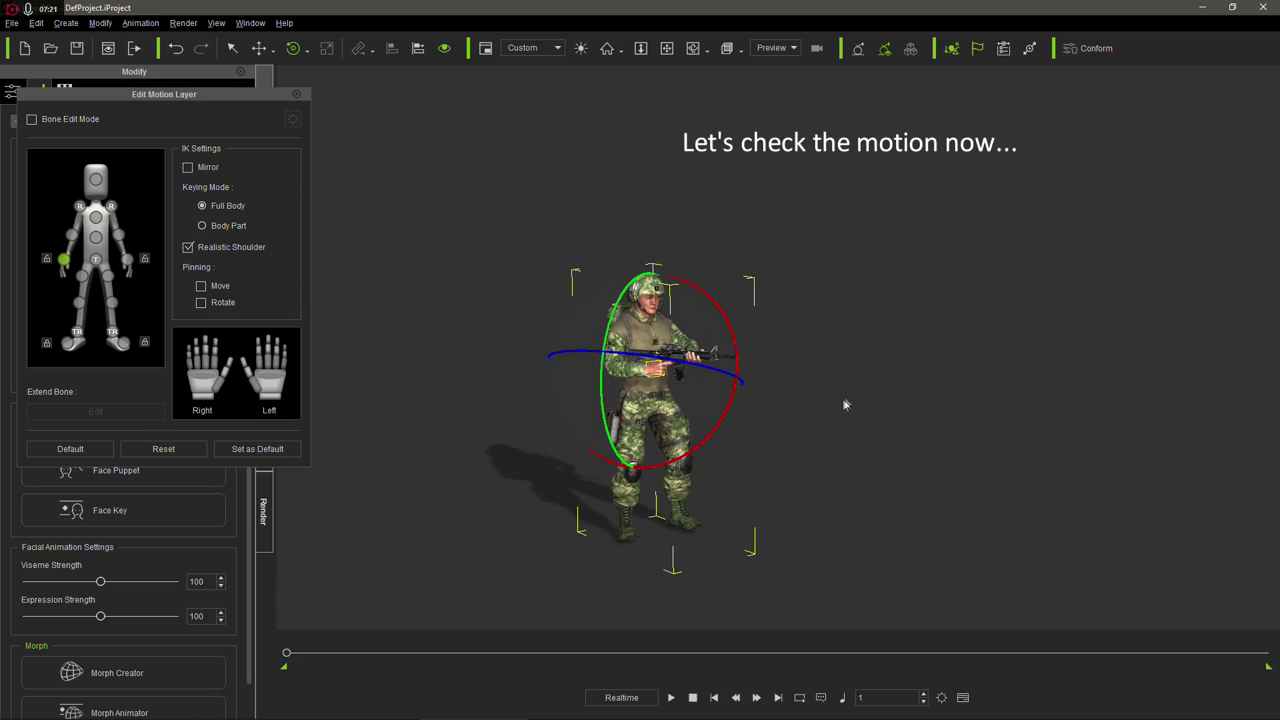
Close the motion layer editor, play the motion to check both hands on the rifle, and return to the first frame
middle_drag(844, 405, 657, 374)
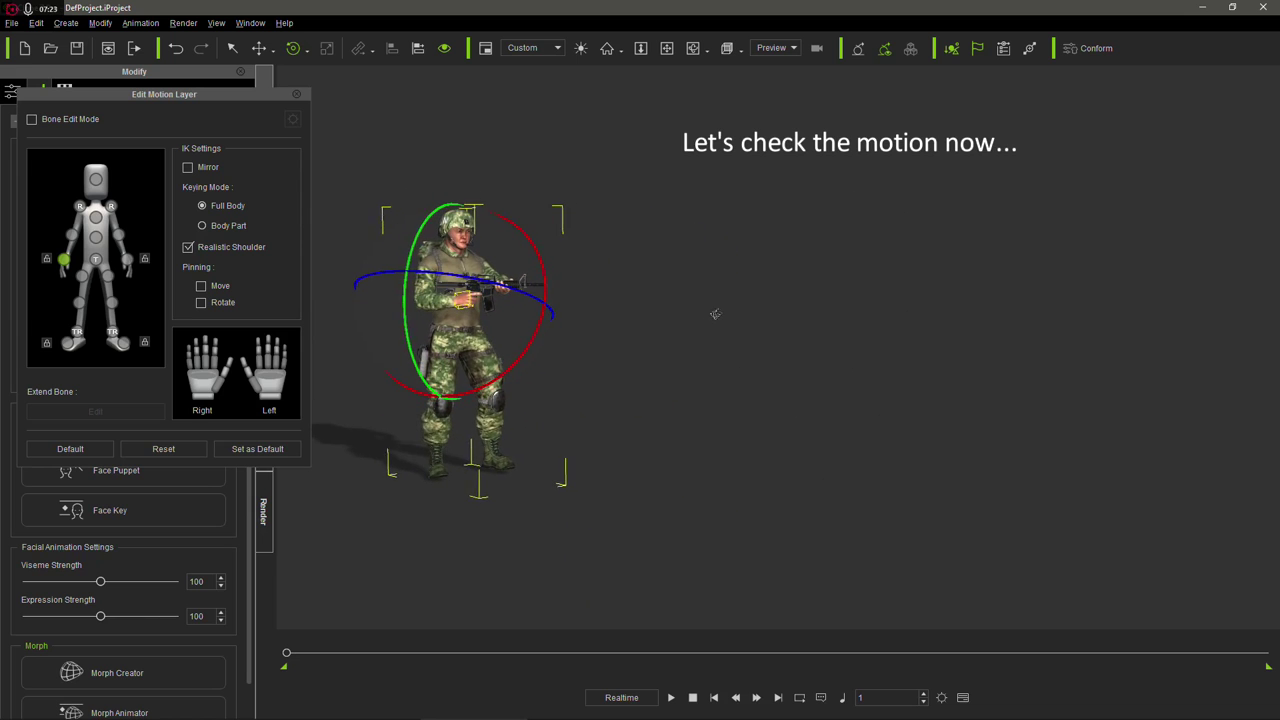
middle_drag(715, 314, 709, 326)
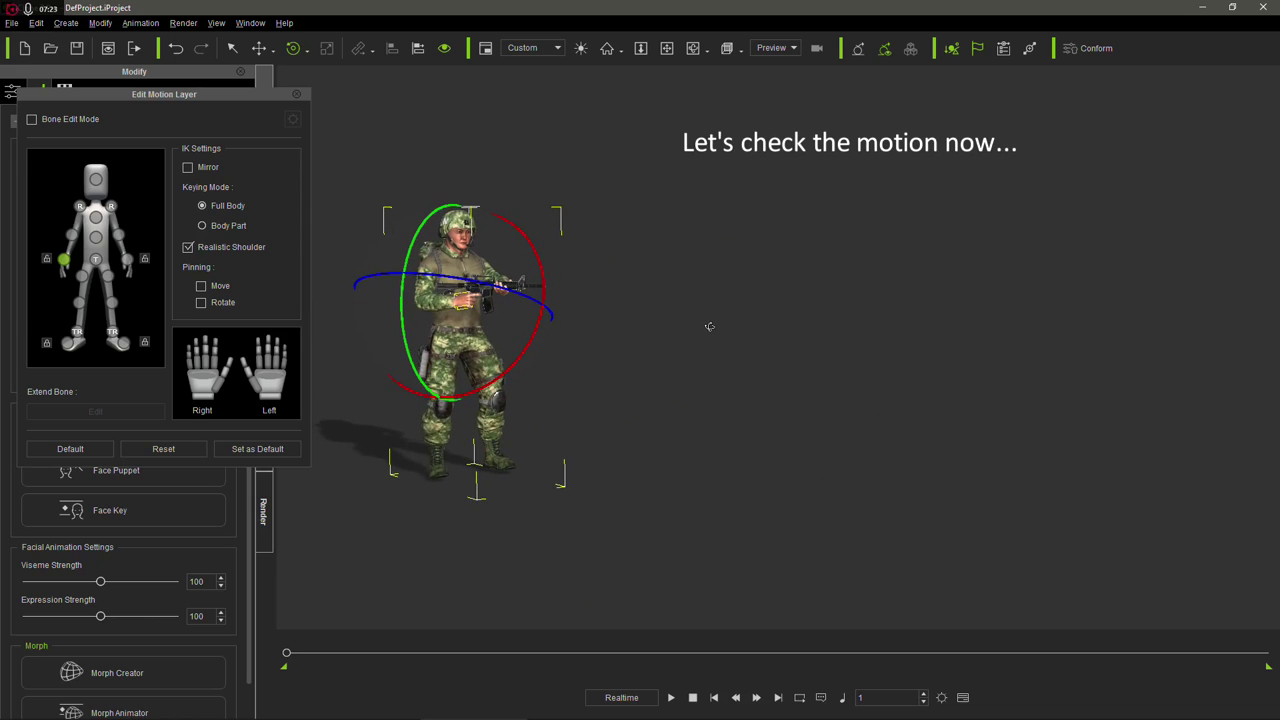
click(296, 94)
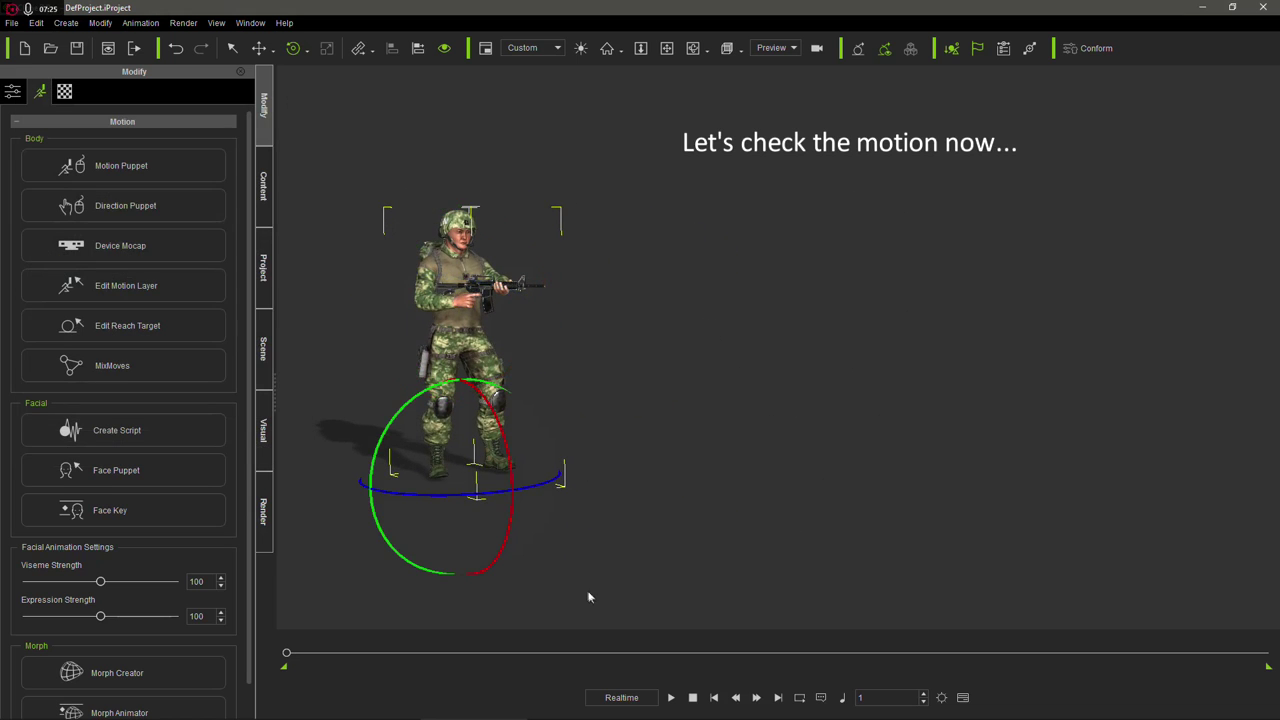
click(671, 697)
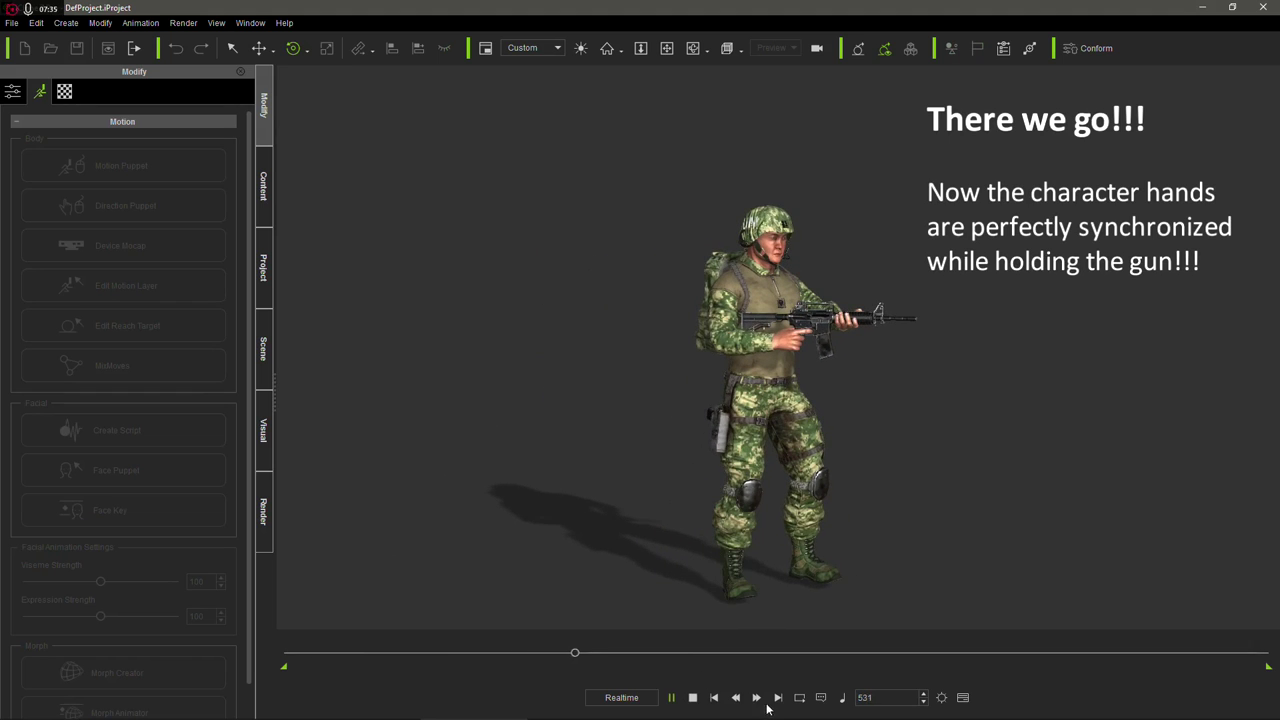
click(715, 698)
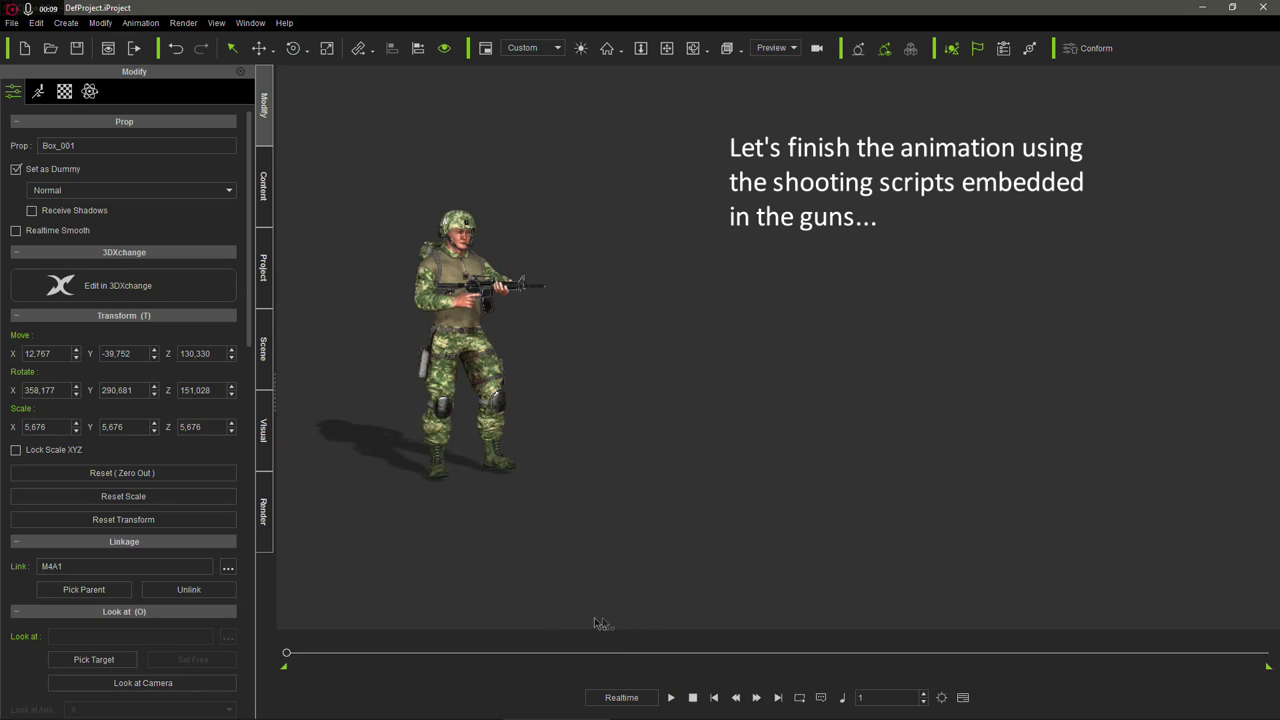
Apply the rifle's Single Shoot script at frame 135, where the soldier starts shooting
drag(286, 653, 361, 653)
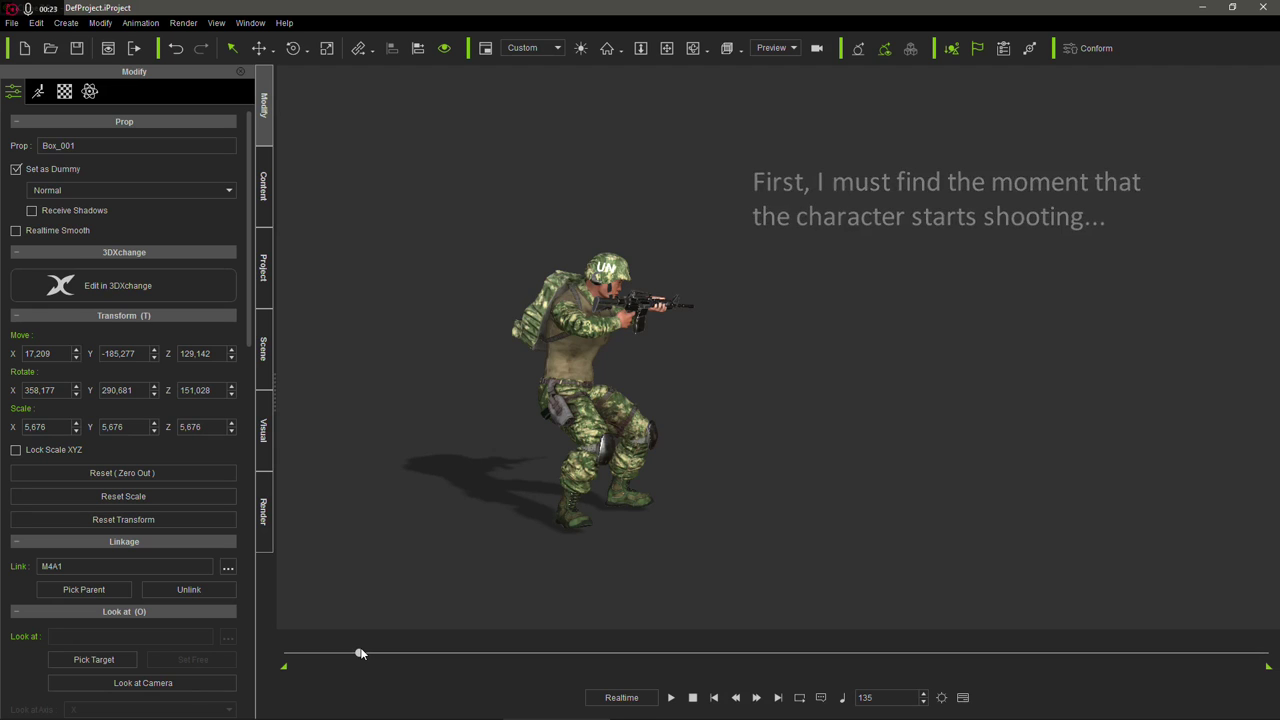
click(645, 312)
right_click(645, 312)
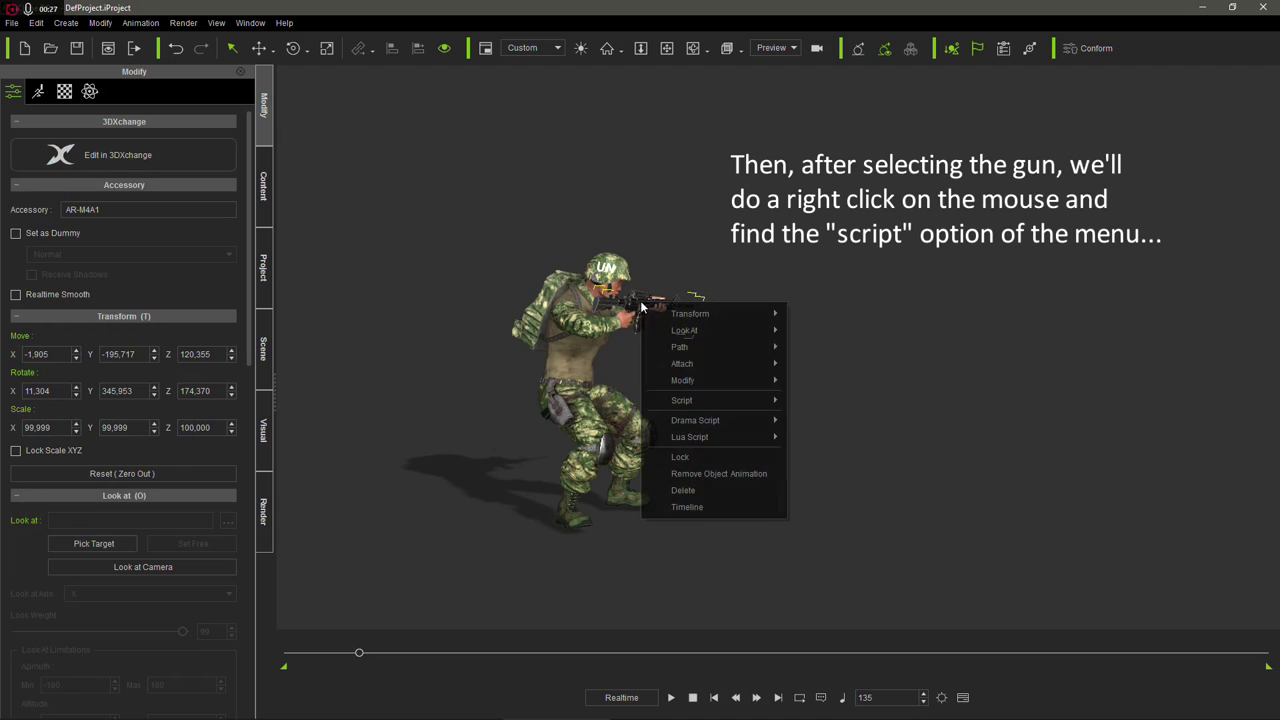
mouse_move(706, 401)
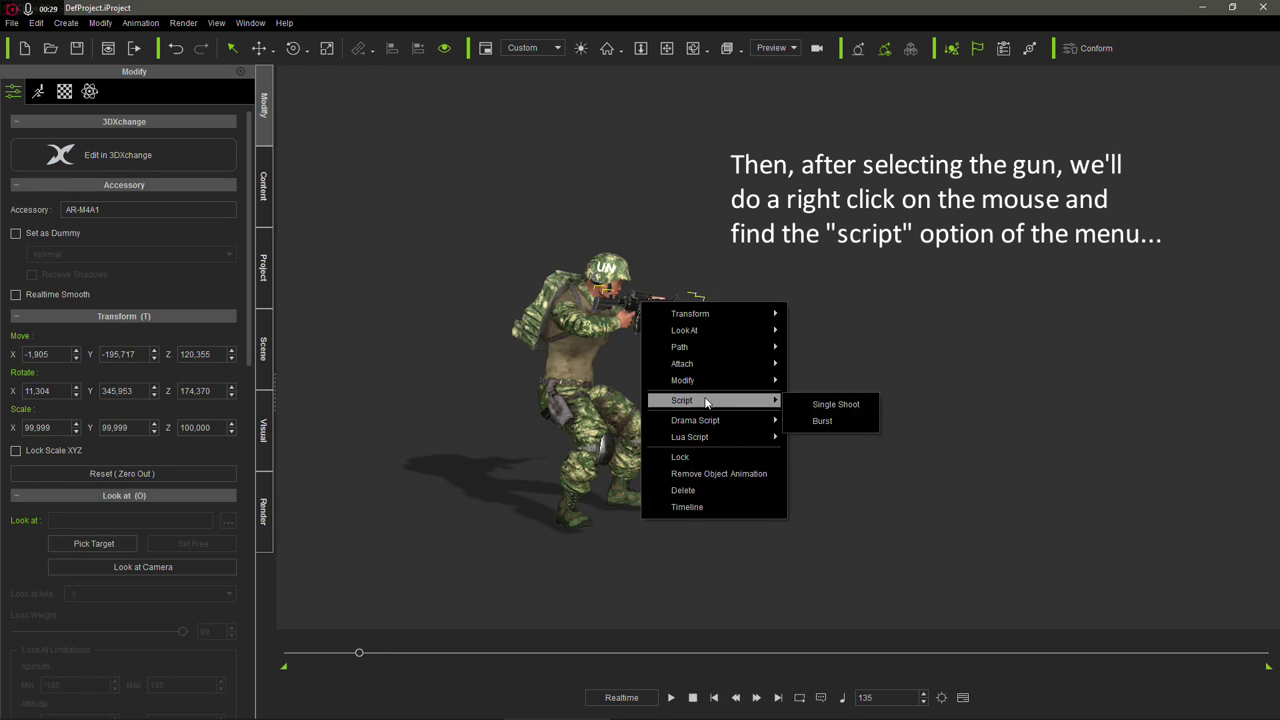
click(830, 405)
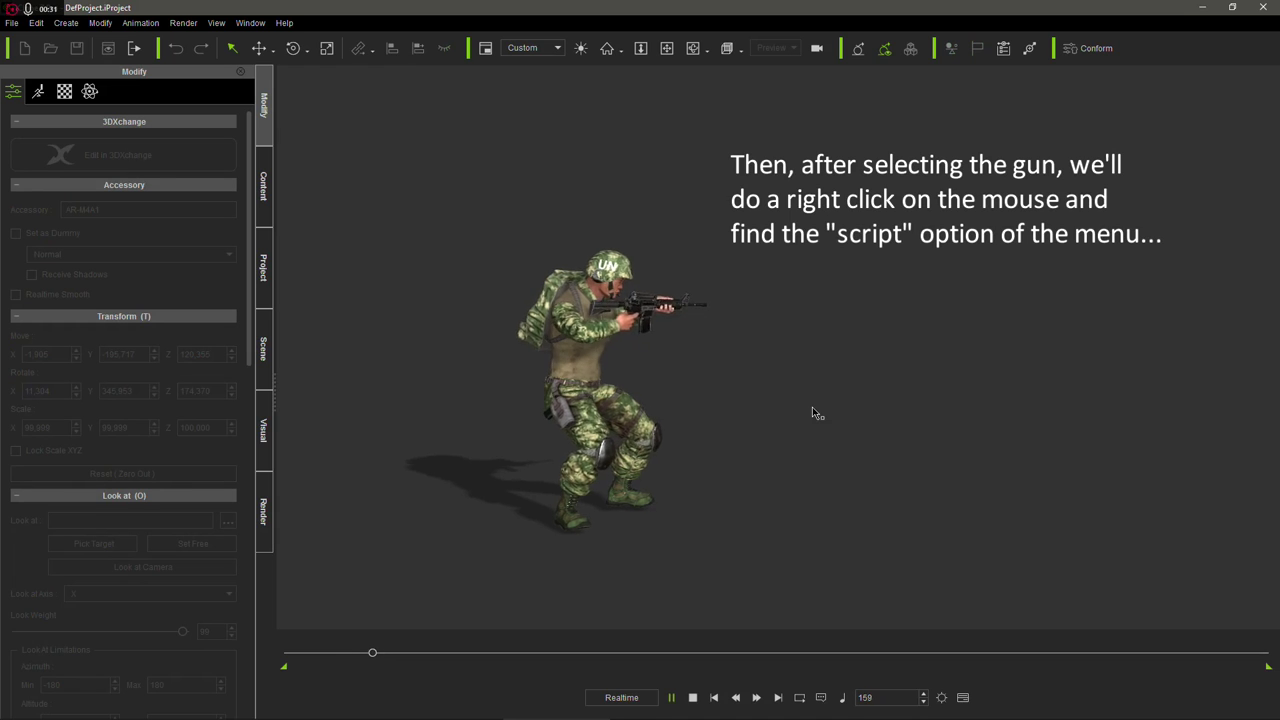
Stop the playback and apply the rifle's Single Shoot script again at frame 160
click(671, 697)
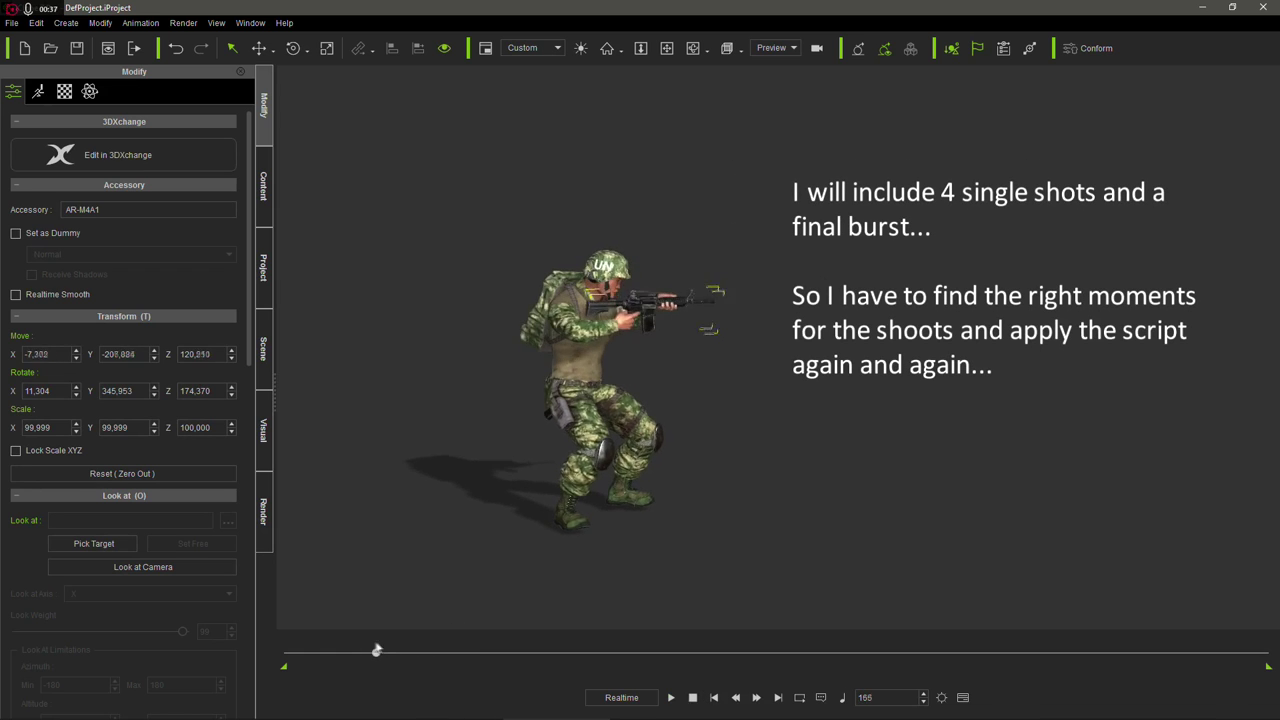
mouse_move(371, 651)
mouse_down()
mouse_move(357, 649)
mouse_move(373, 651)
mouse_up()
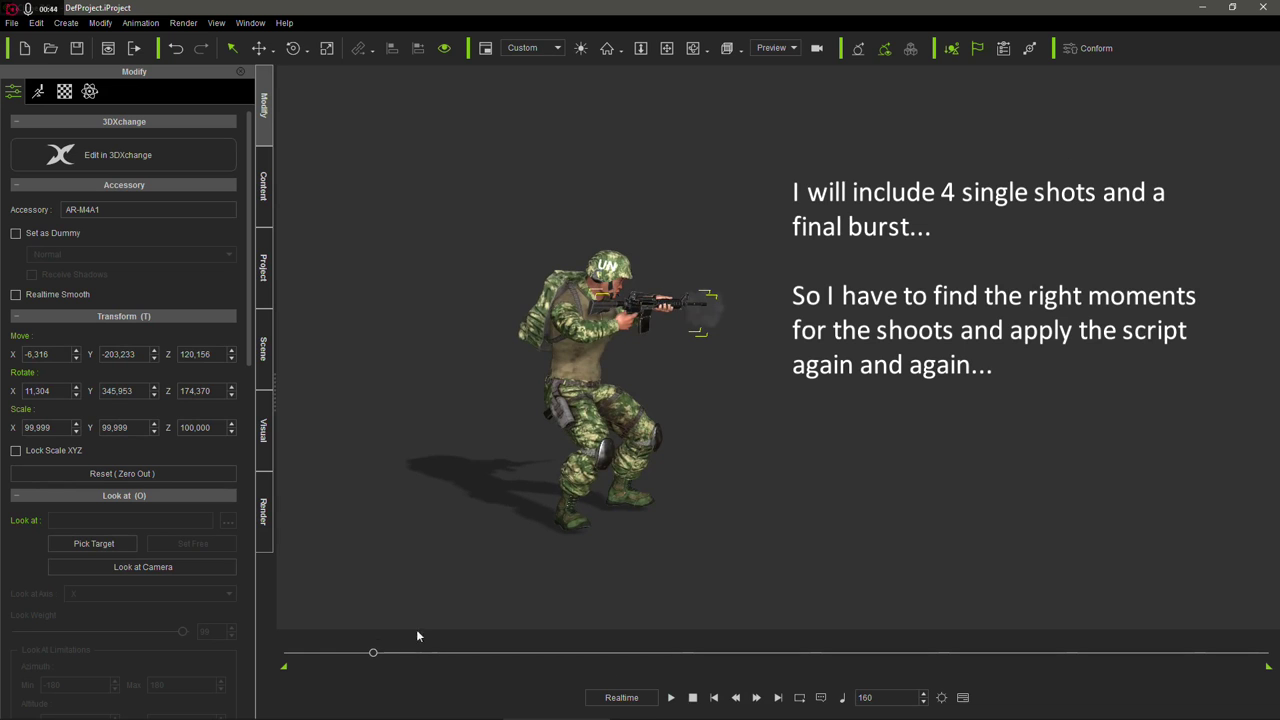
right_click(676, 309)
mouse_move(745, 400)
click(866, 401)
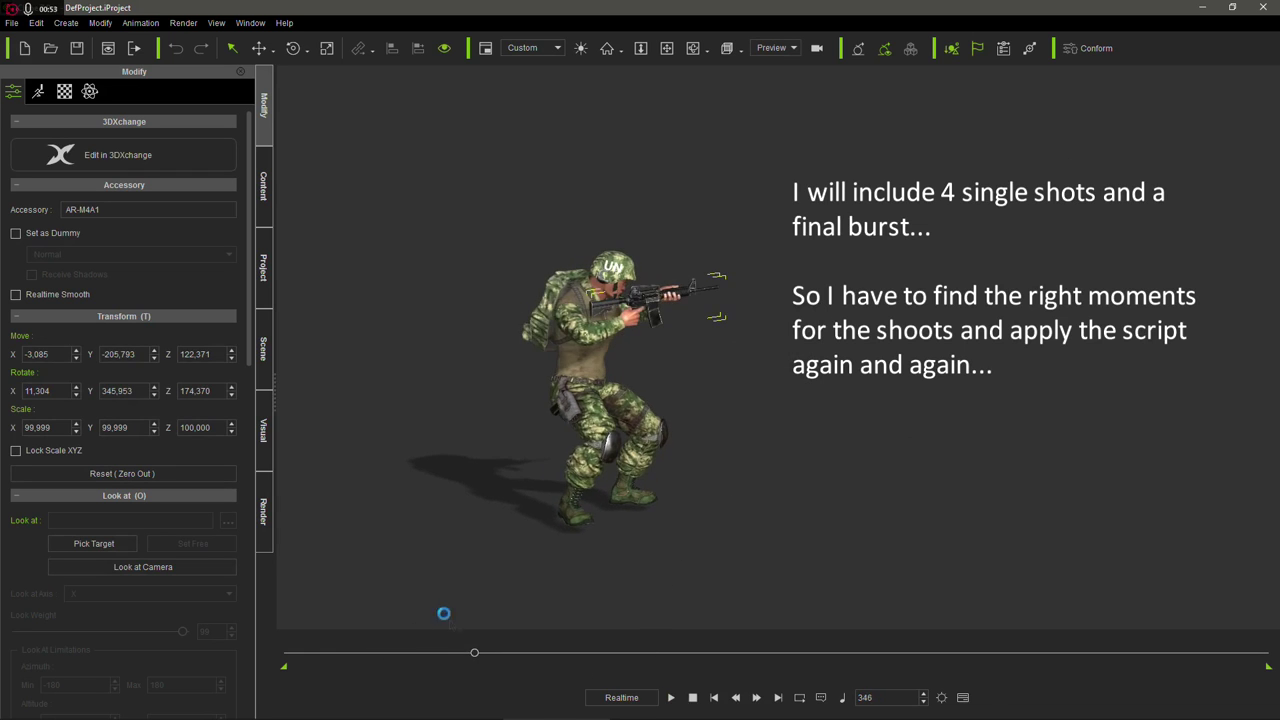
Add another Single Shoot script to the rifle at frame 176 and play back the shooting sequence
drag(438, 652, 364, 652)
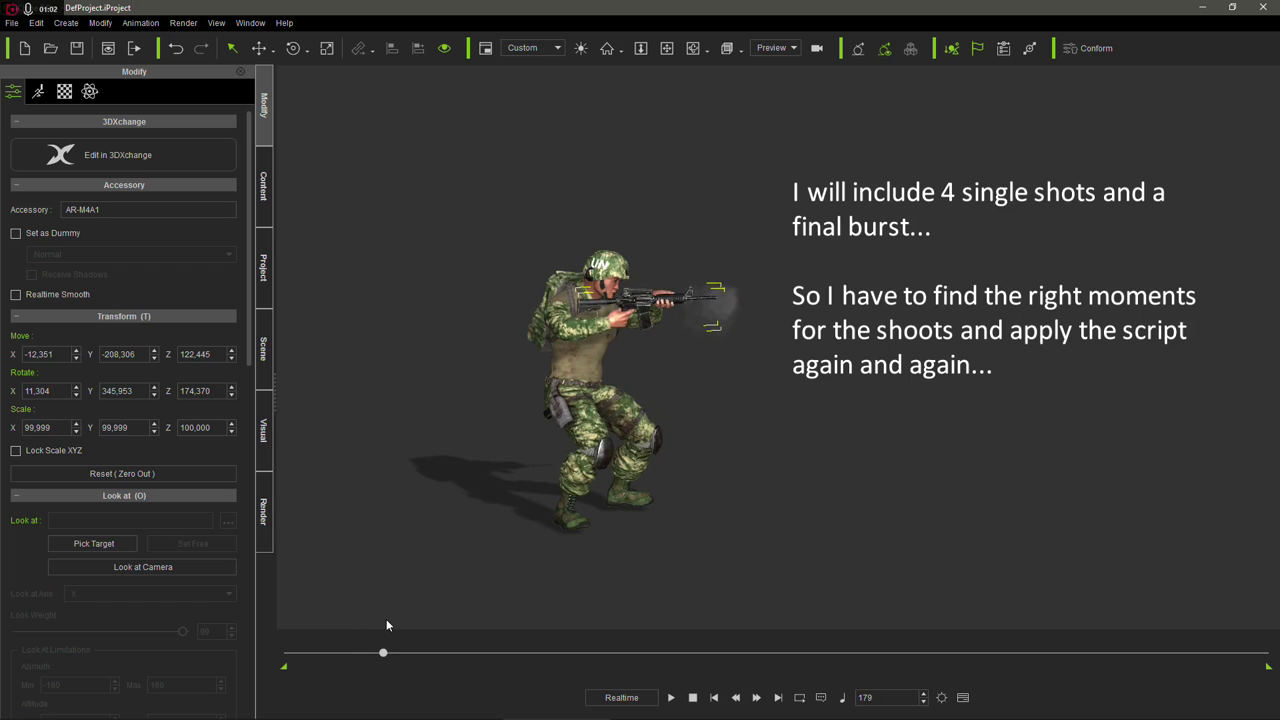
right_click(697, 314)
mouse_move(709, 397)
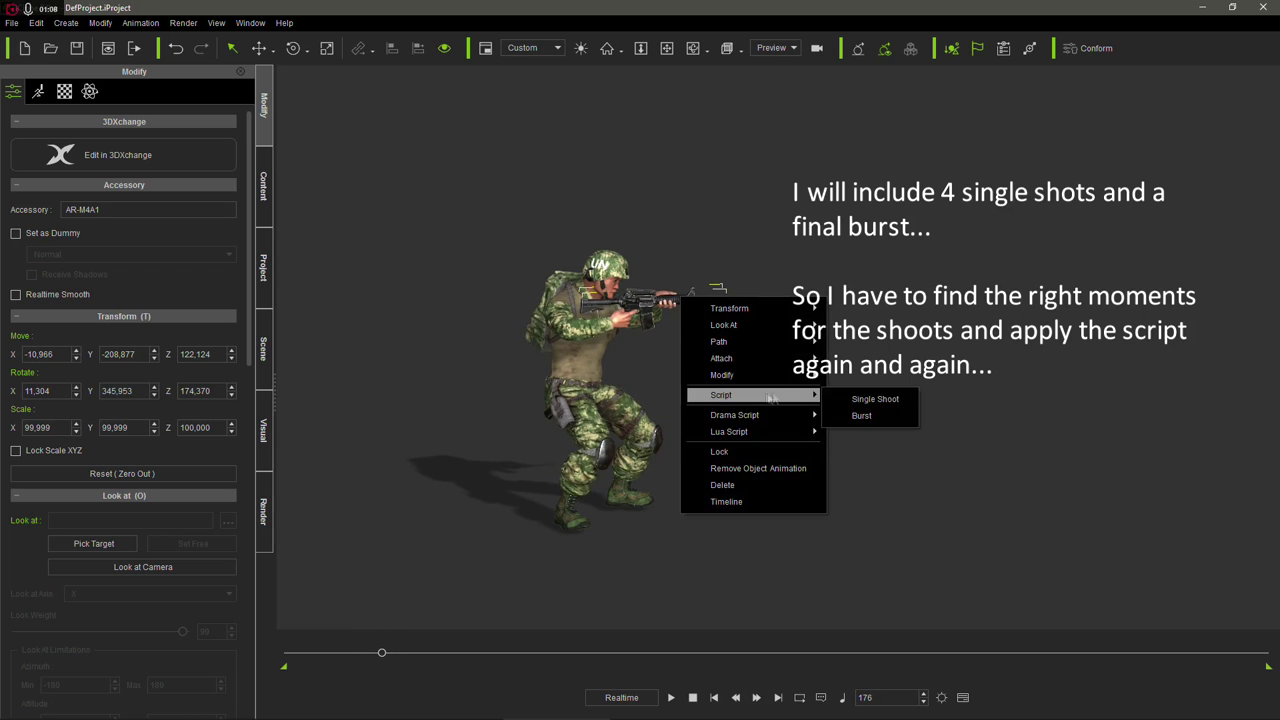
click(860, 398)
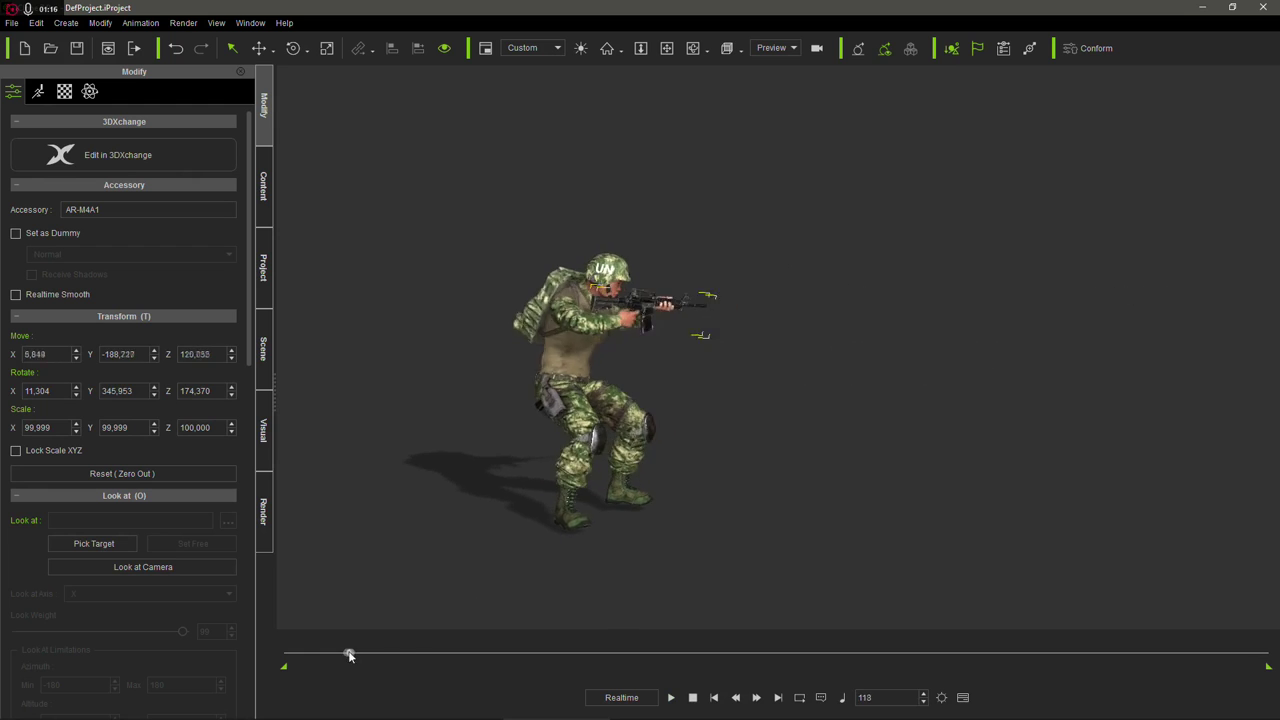
key(space)
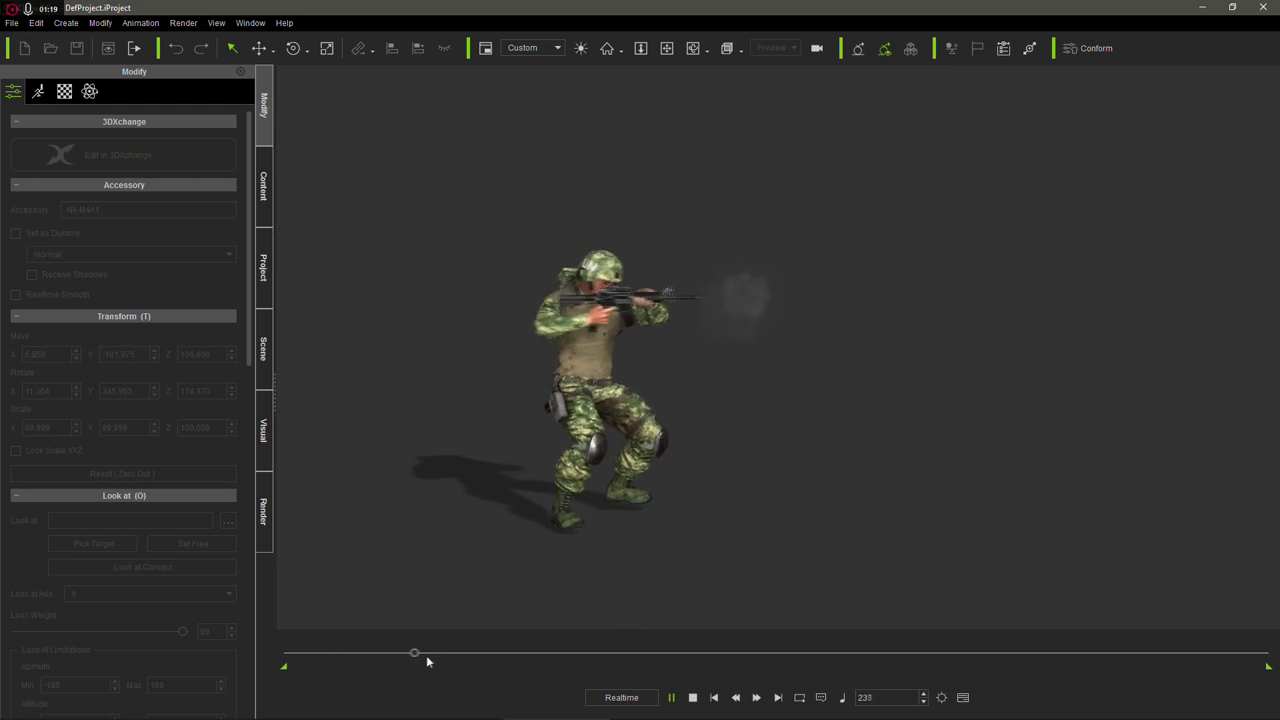
click(426, 655)
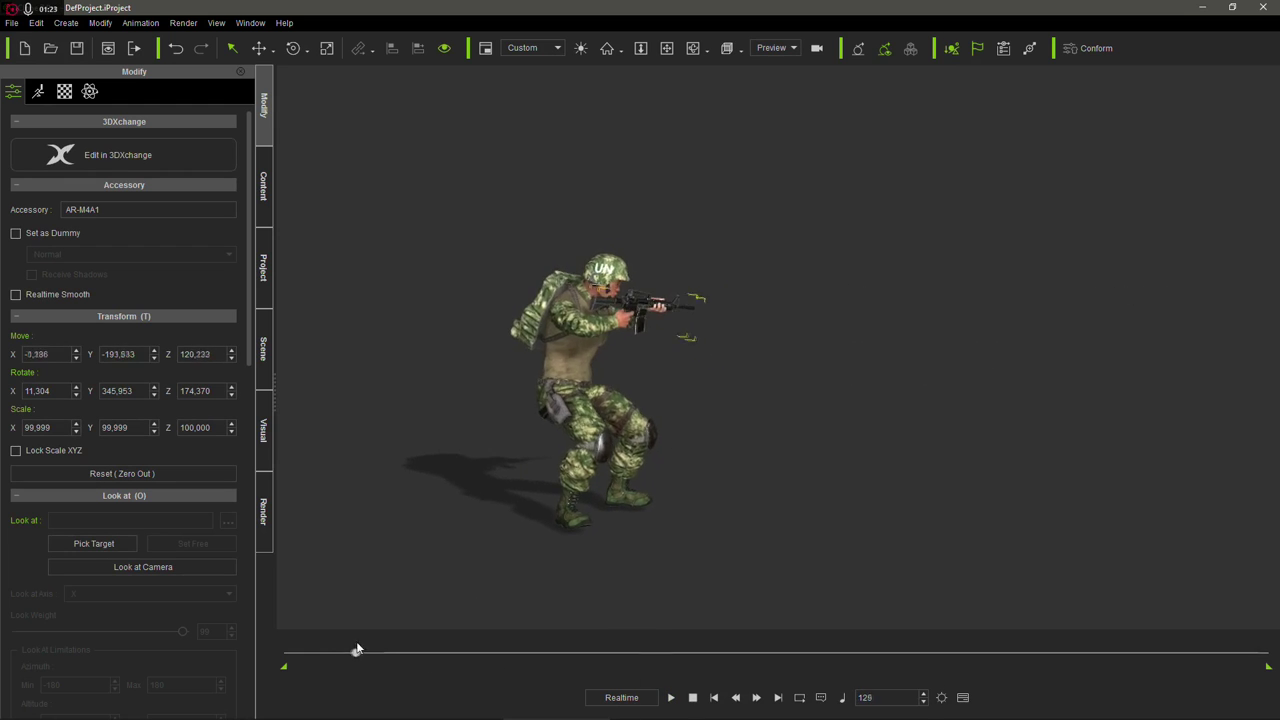
Apply a fourth Single Shoot script to the rifle just before frame 200 and a burst-fire script around frame 260
drag(357, 650, 381, 650)
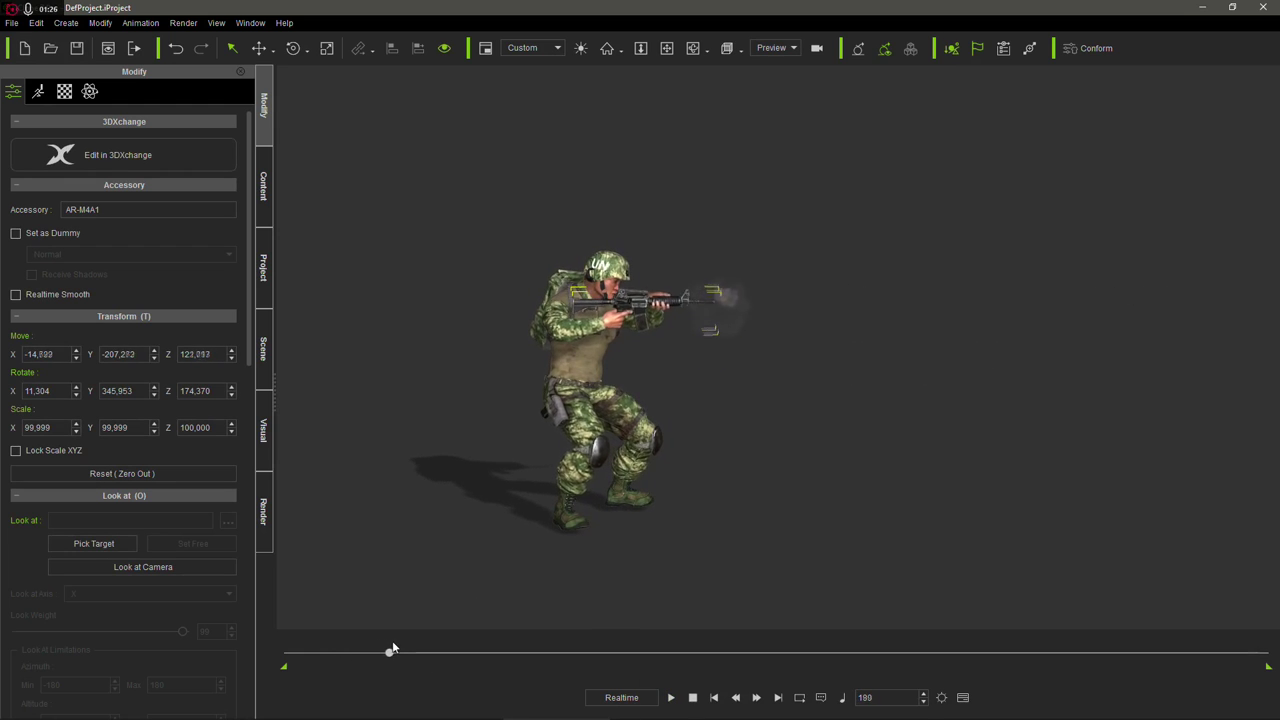
right_click(686, 305)
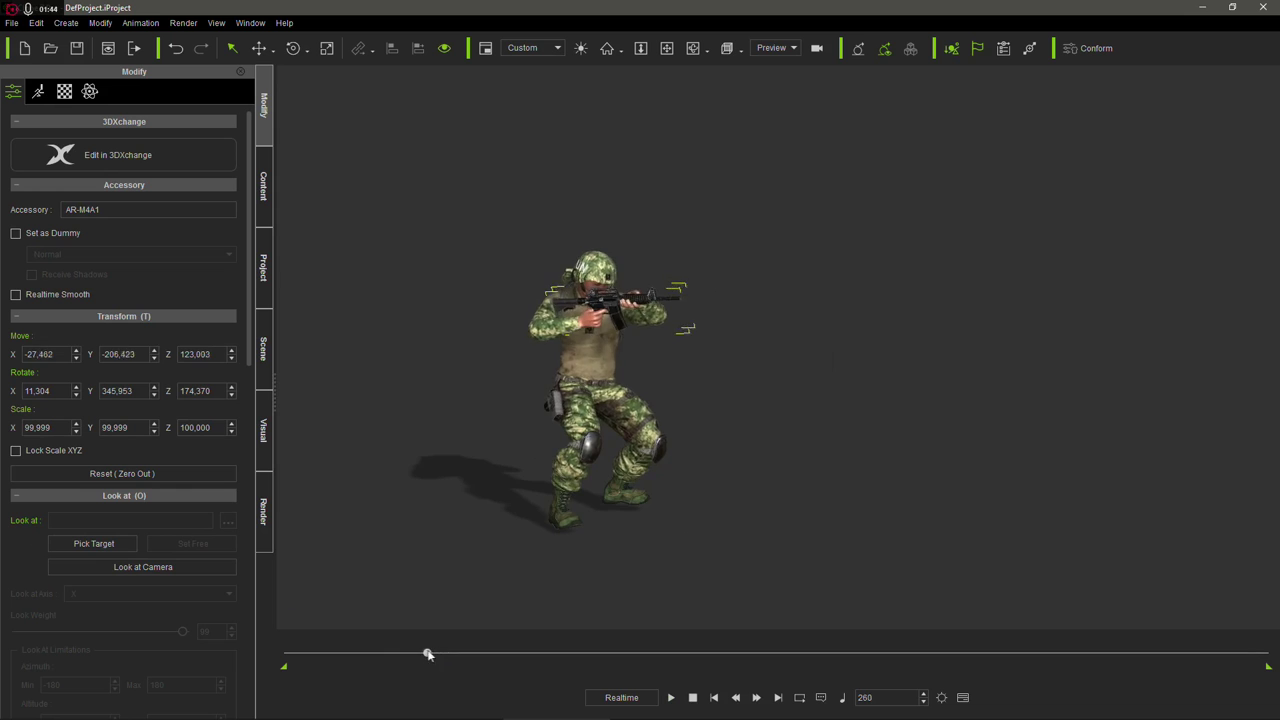
drag(426, 654, 400, 655)
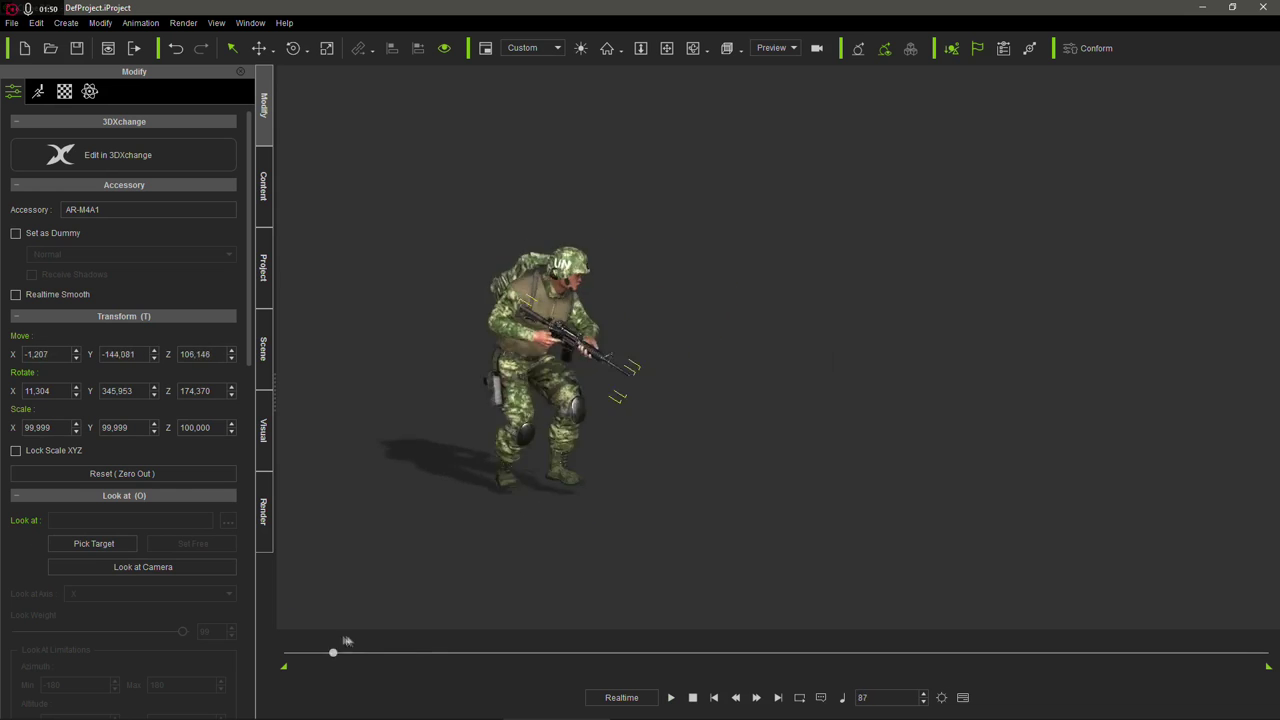
drag(337, 652, 431, 628)
right_click(750, 298)
mouse_move(778, 392)
click(826, 422)
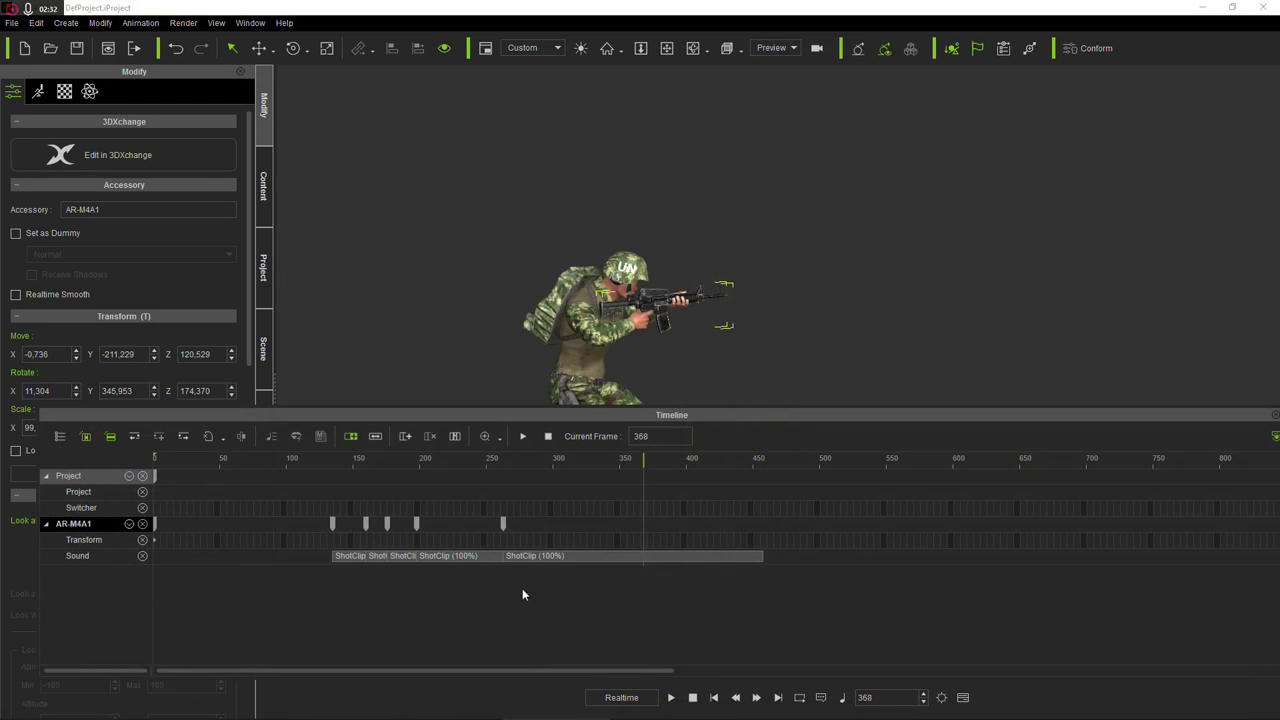
Shift the rifle's last shooting script on the timeline back to frame 246 and play back the shots
click(525, 556)
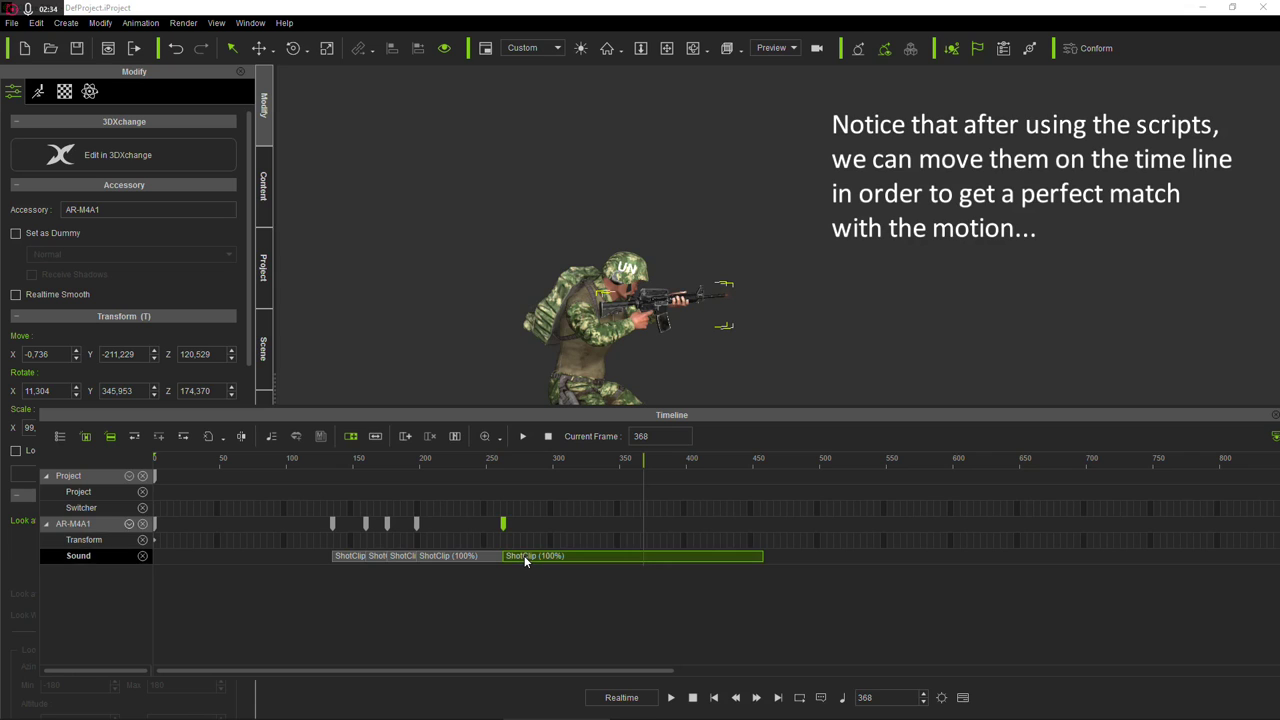
drag(524, 557, 522, 557)
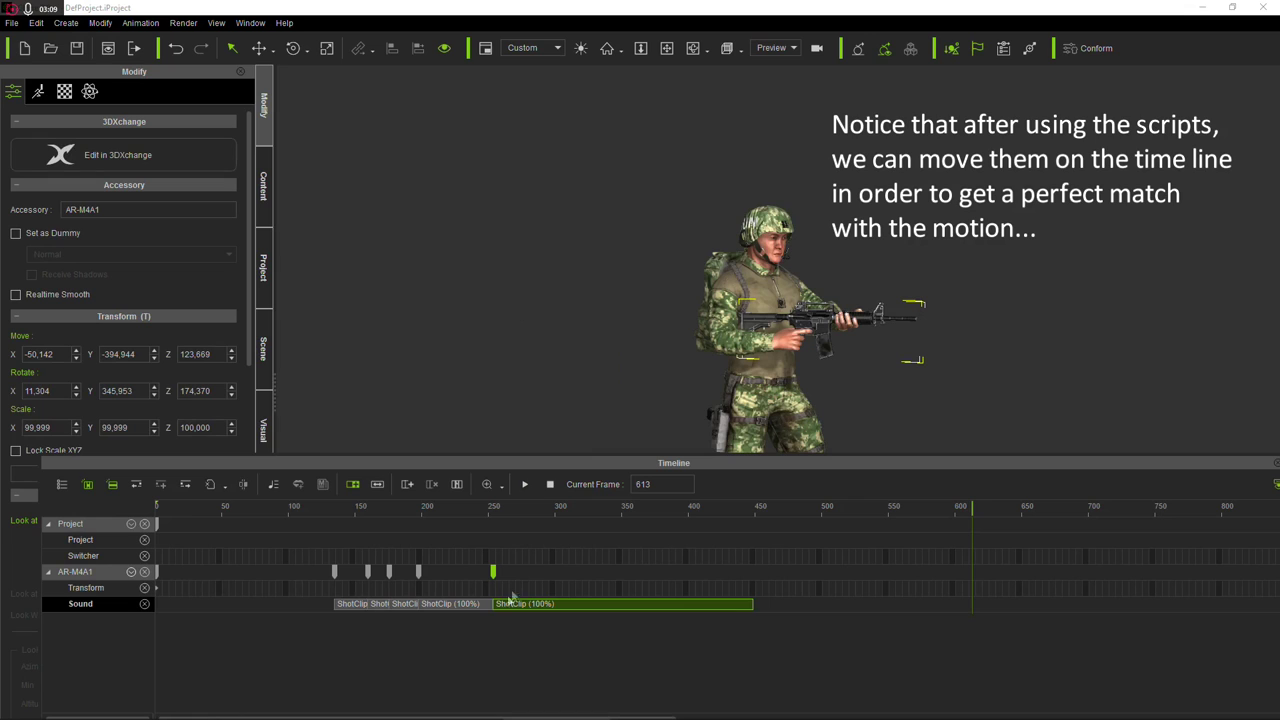
click(493, 574)
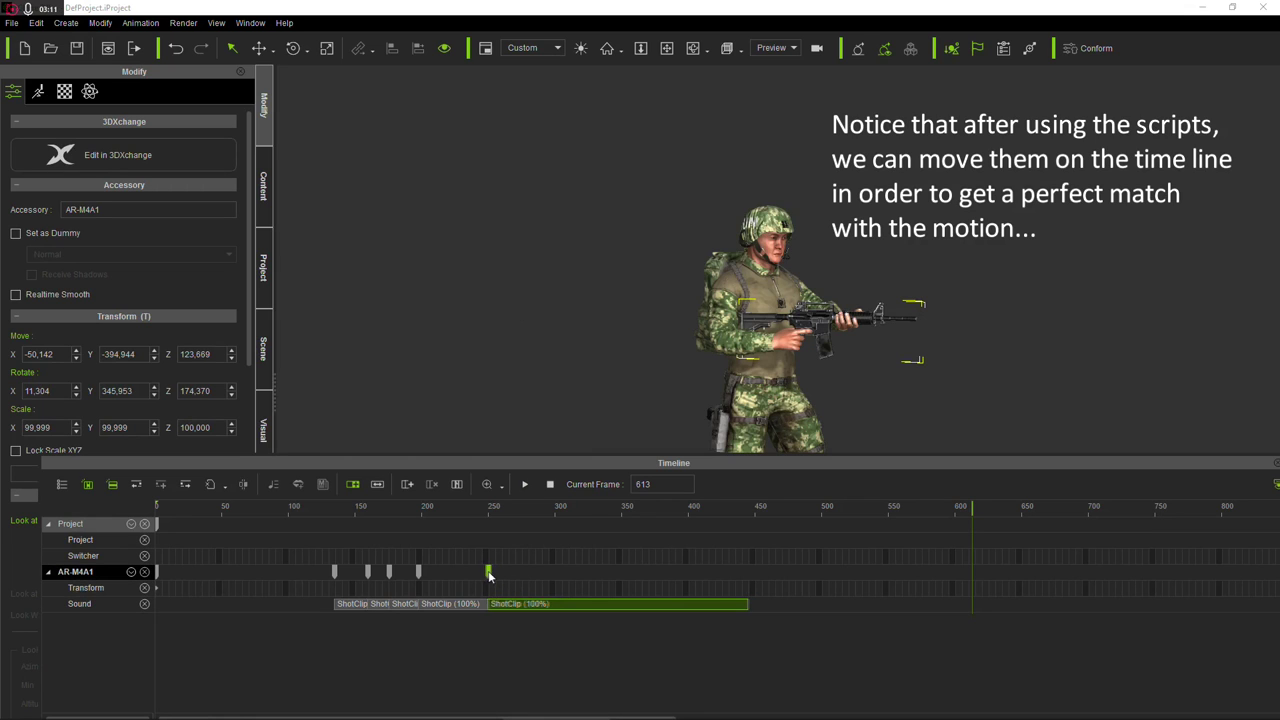
click(483, 574)
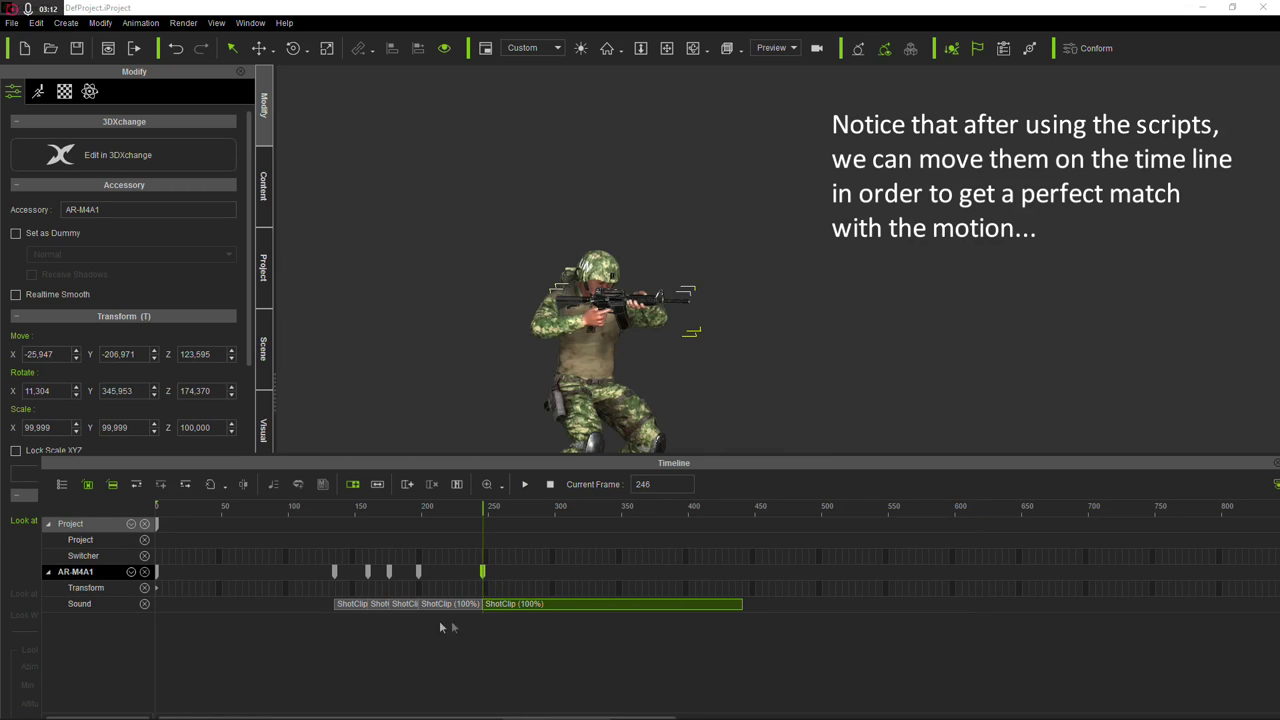
click(330, 539)
key(space)
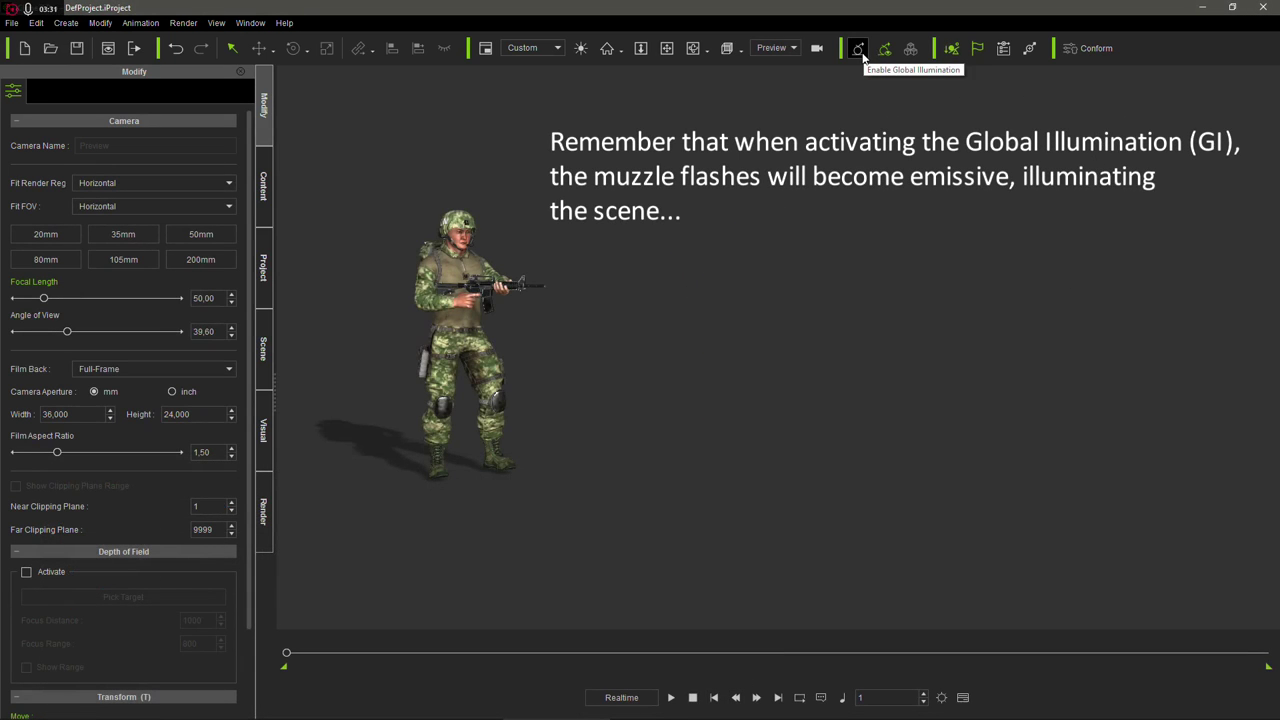
Enable Global Illumination and briefly switch the voxel view on and off to check the voxels
click(860, 52)
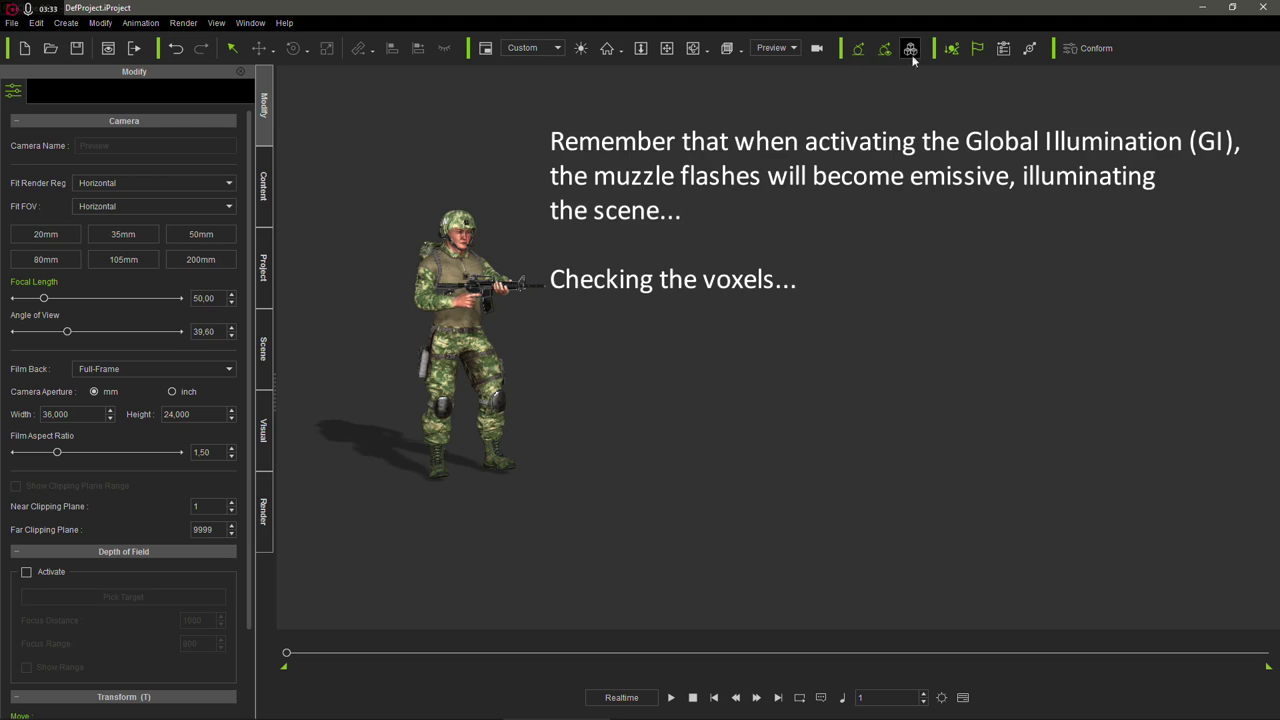
click(911, 51)
click(913, 51)
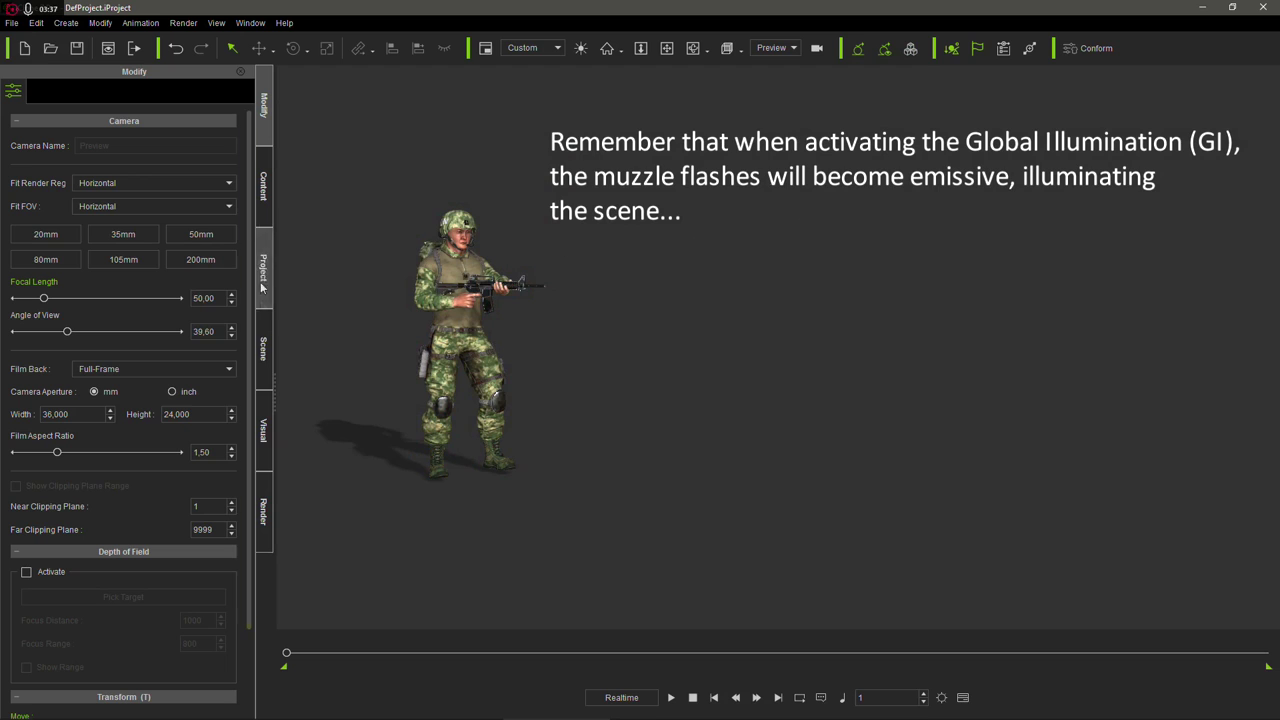
Set the scene's shadow bias to -1
click(267, 405)
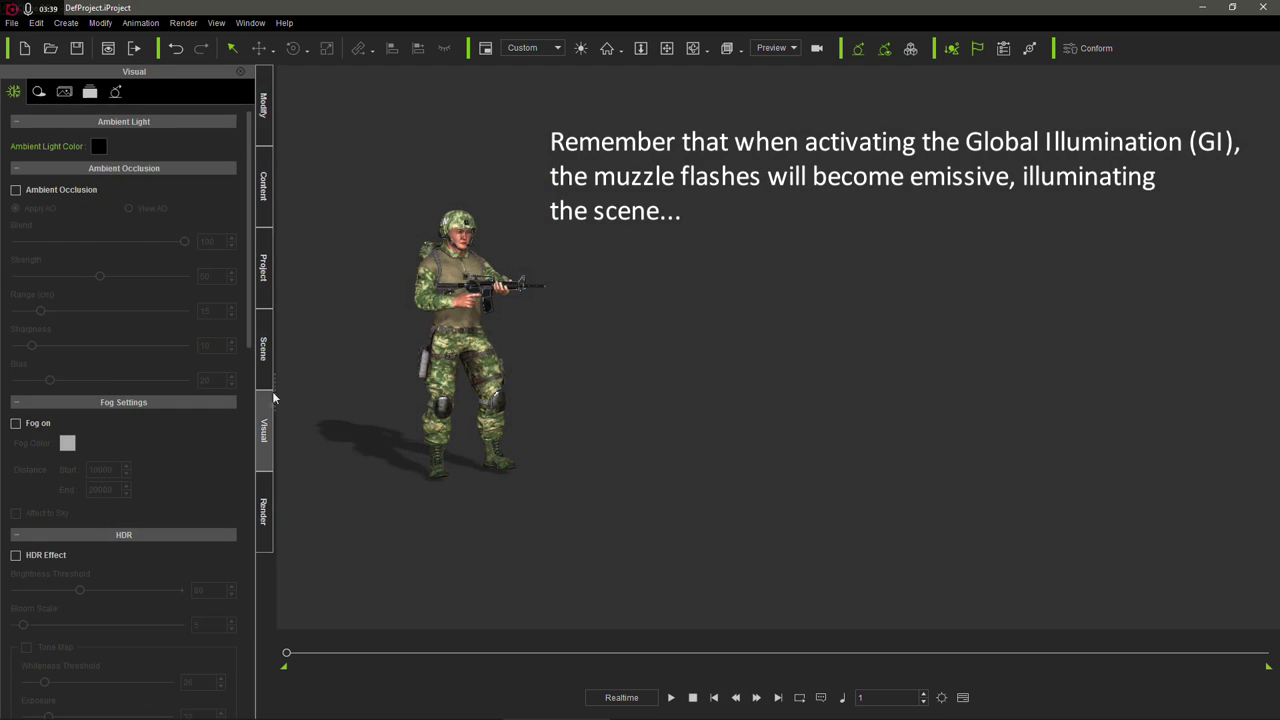
click(39, 93)
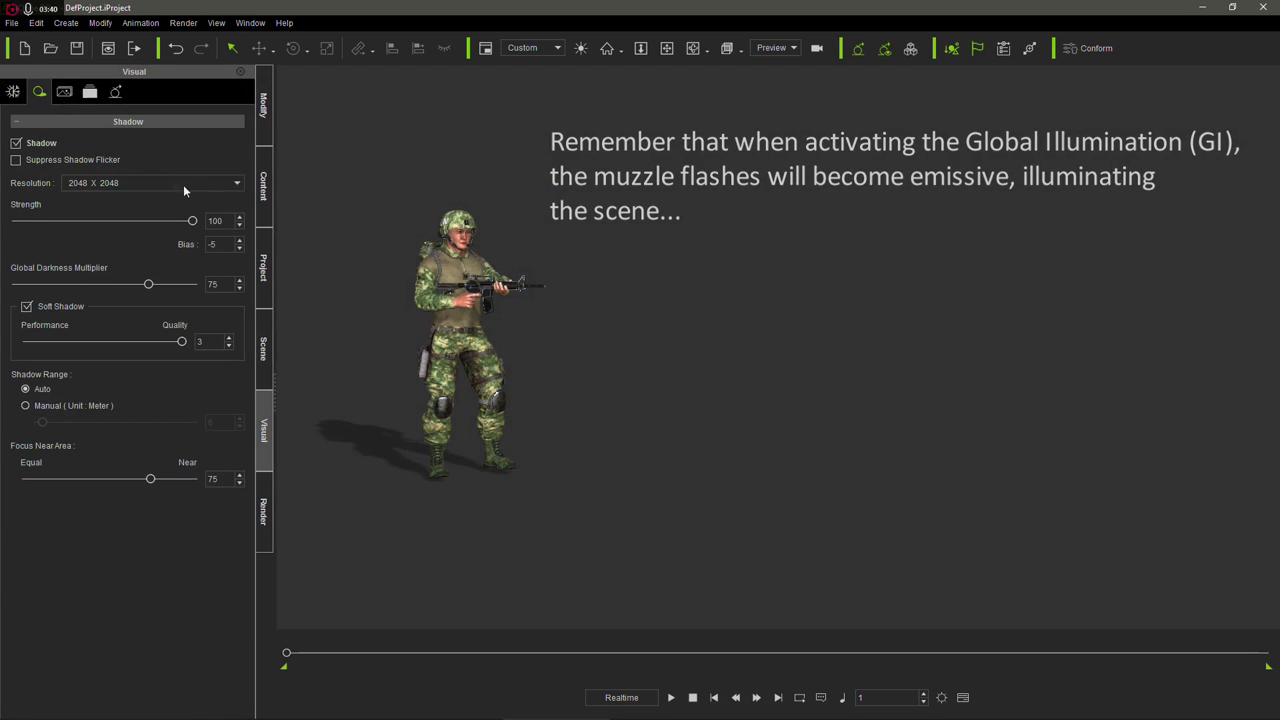
double_click(212, 244)
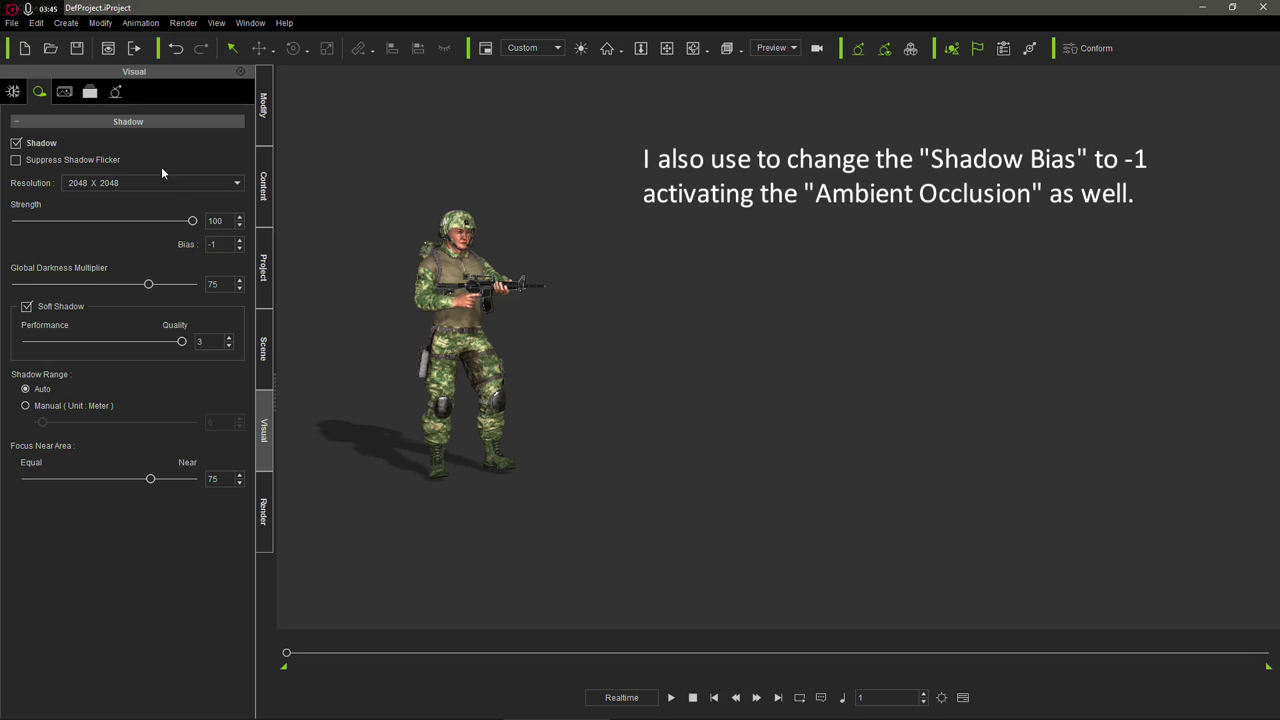
Enable Ambient Occlusion and raise the diffuse bounce strength of the Global Illumination to about 4.3
click(14, 92)
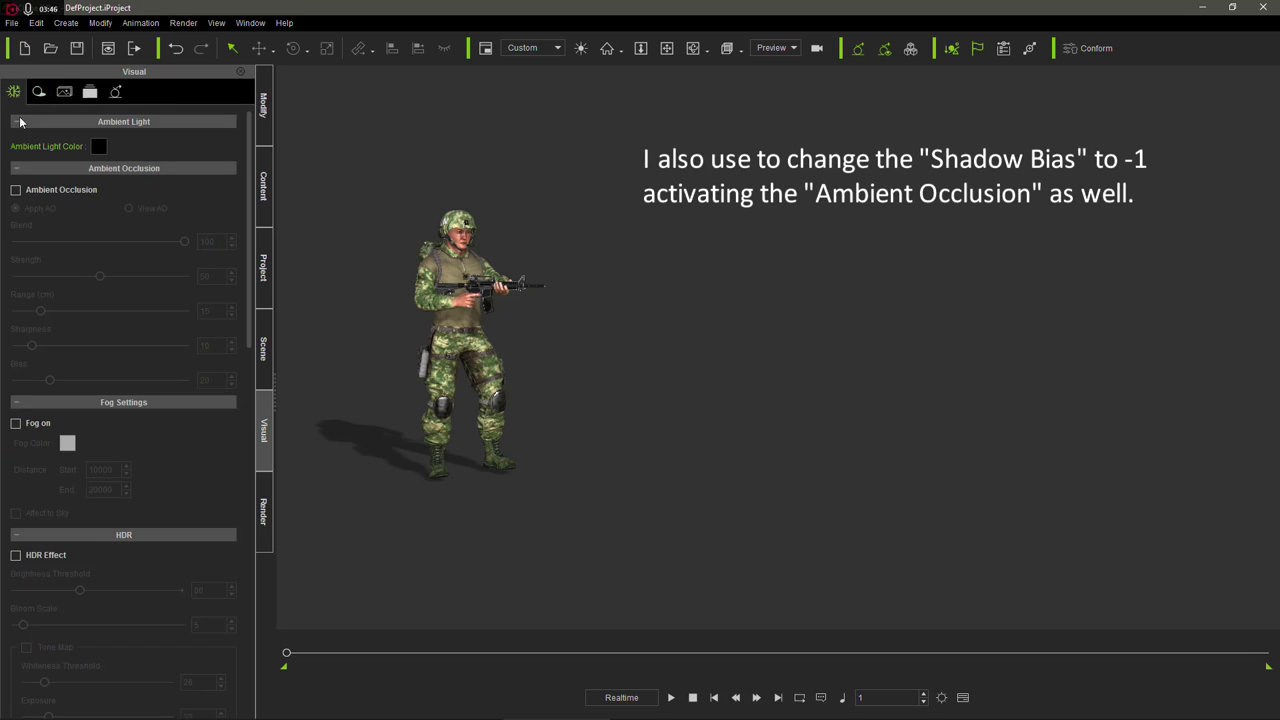
click(62, 190)
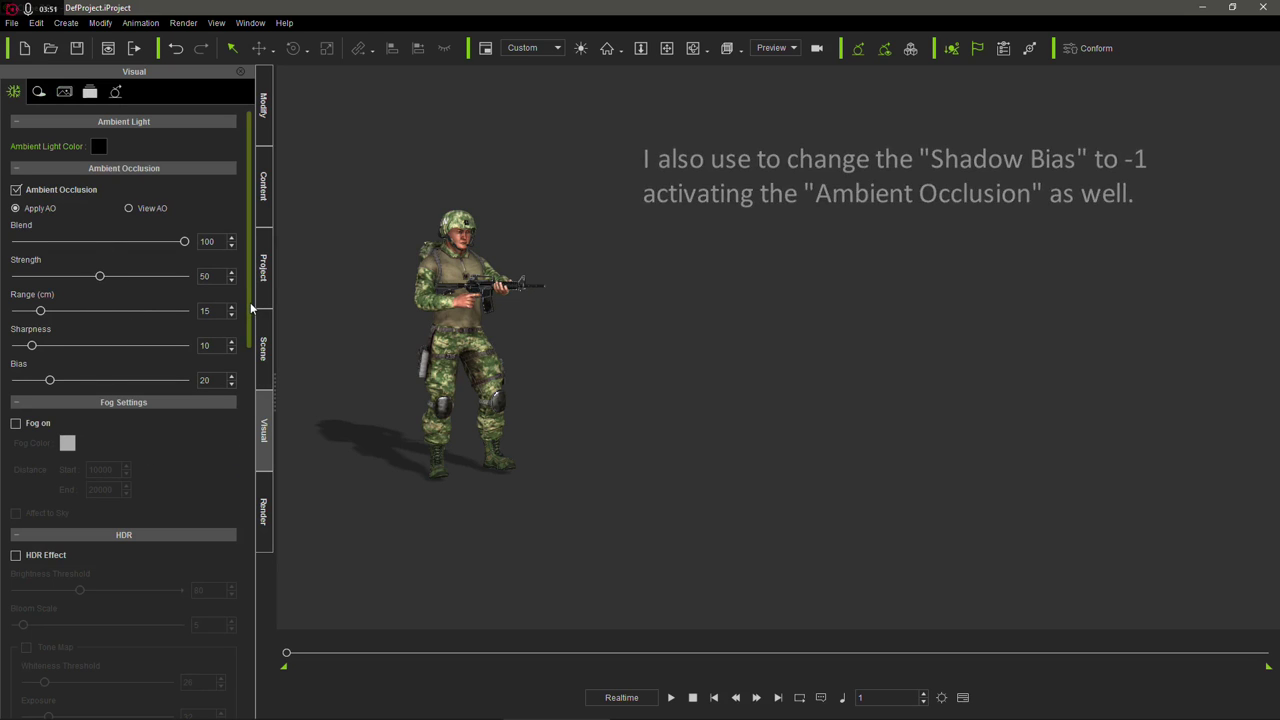
click(116, 92)
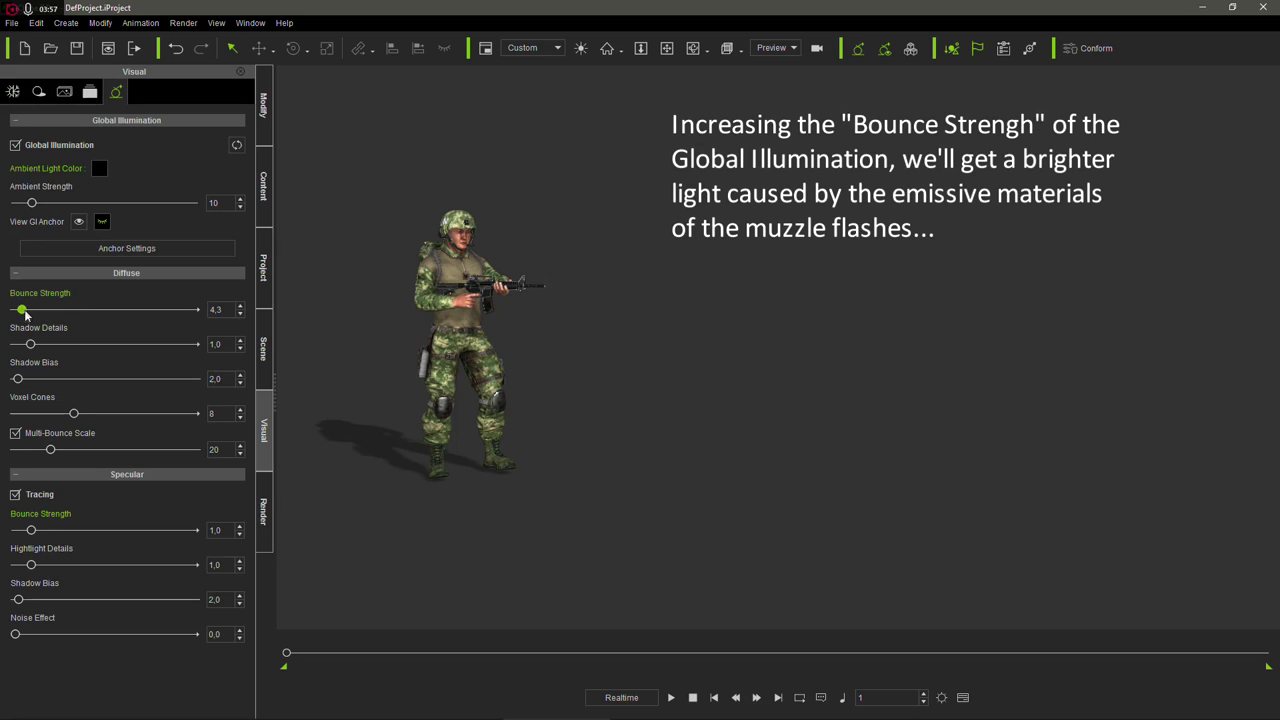
Enable the HDR effect and set its bloom scale to 1
click(13, 92)
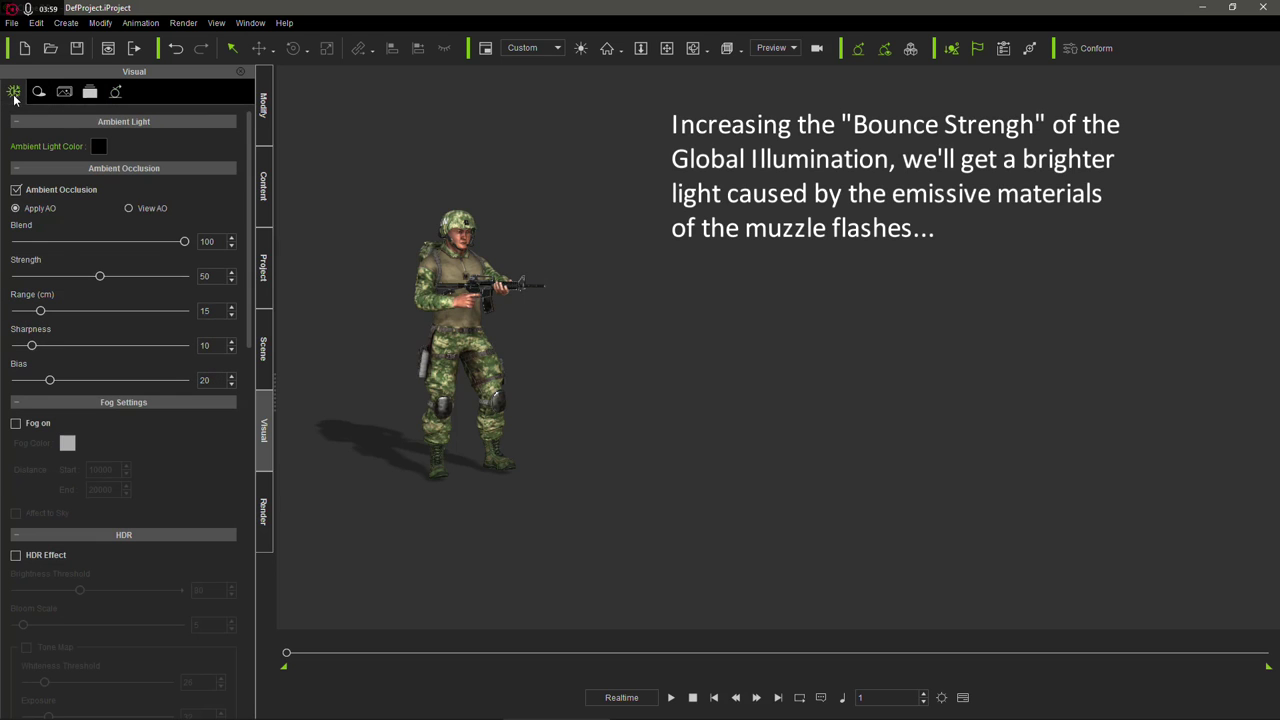
drag(246, 297, 251, 420)
click(40, 243)
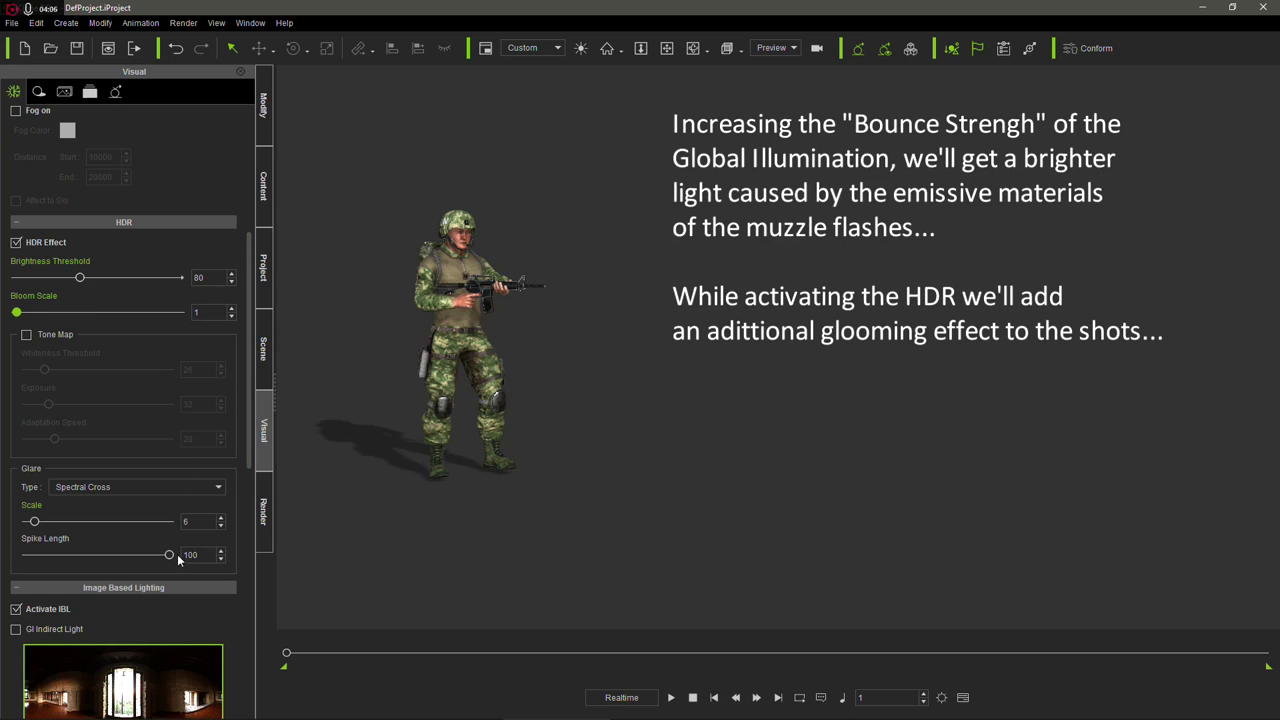
Set the HDR glare to Cheap Lens with scale 1 and spike length 9, and enable the tone map with whiteness threshold 92 and exposure 46
click(214, 490)
click(185, 522)
click(27, 335)
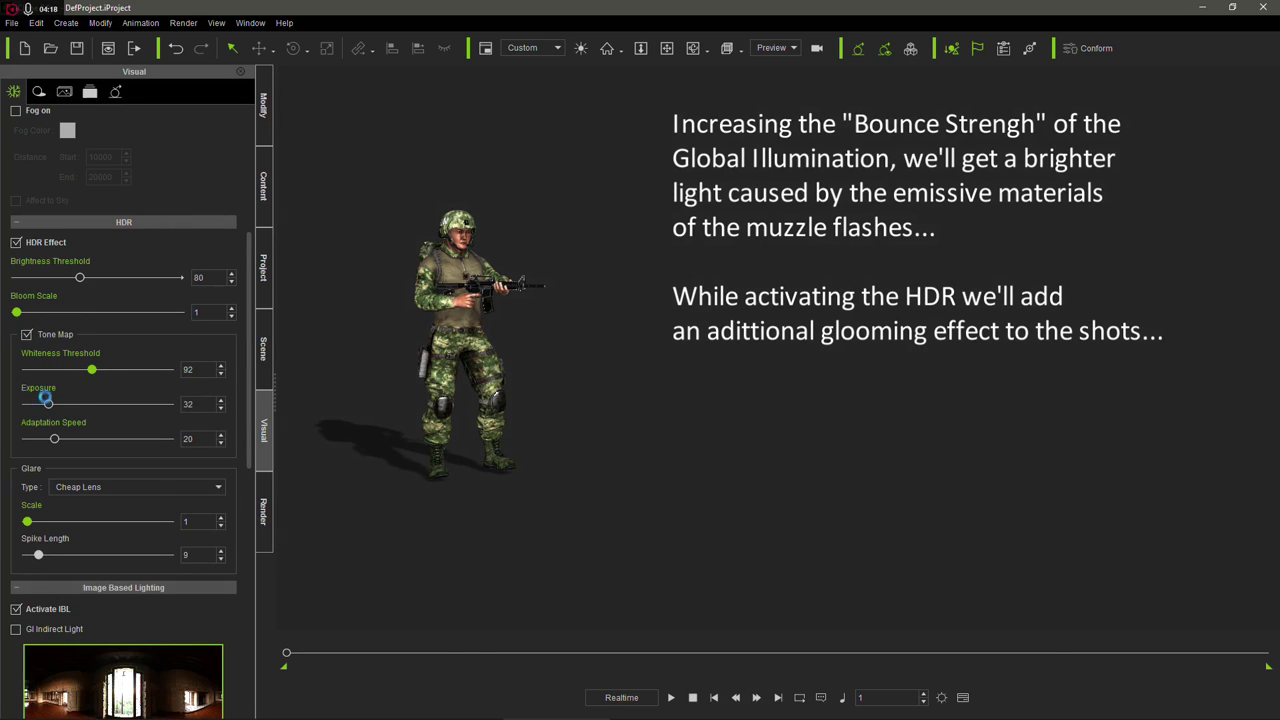
drag(48, 401, 57, 404)
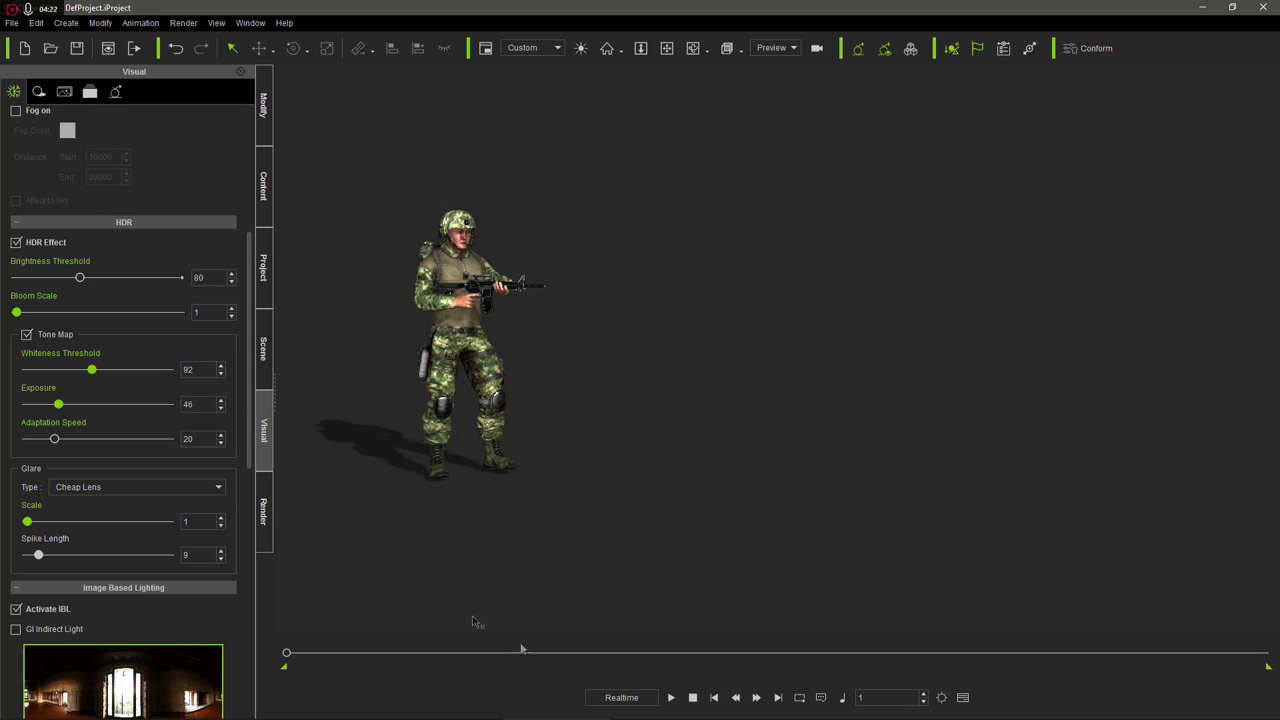
Play back the shooting sequence to check the muzzle flashes with the new lighting effects
click(670, 697)
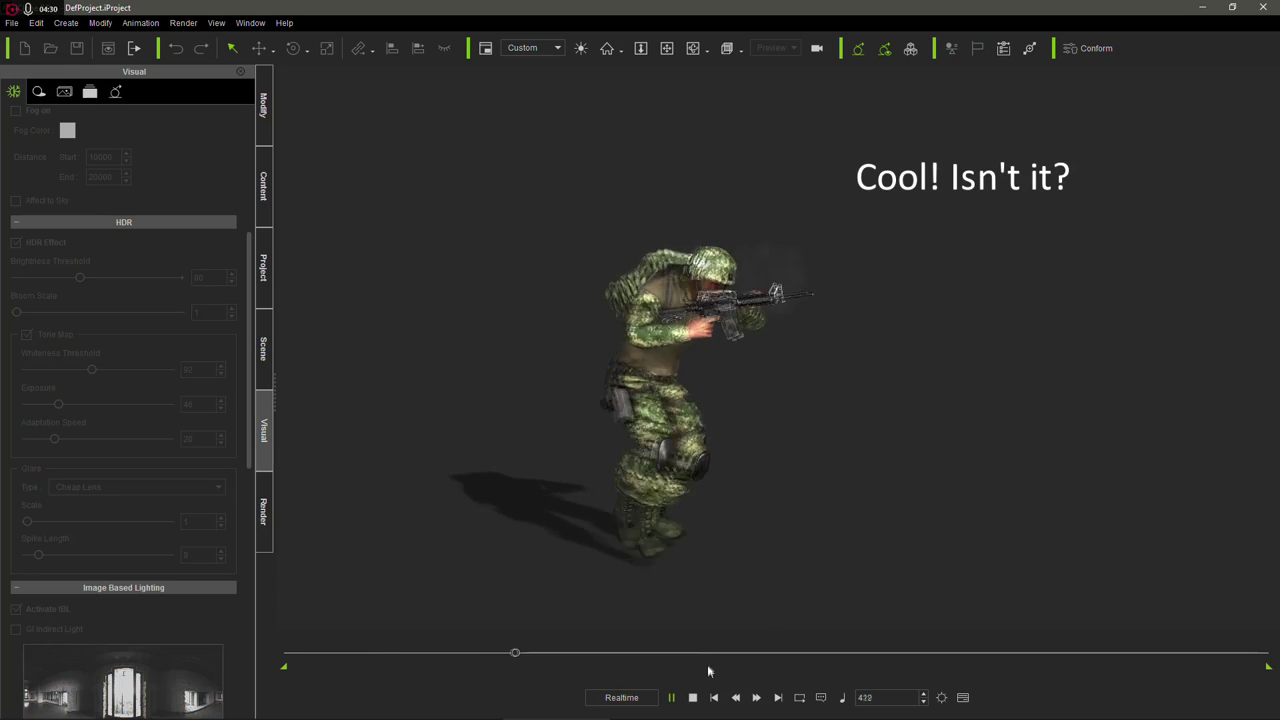
mouse_move(714, 705)
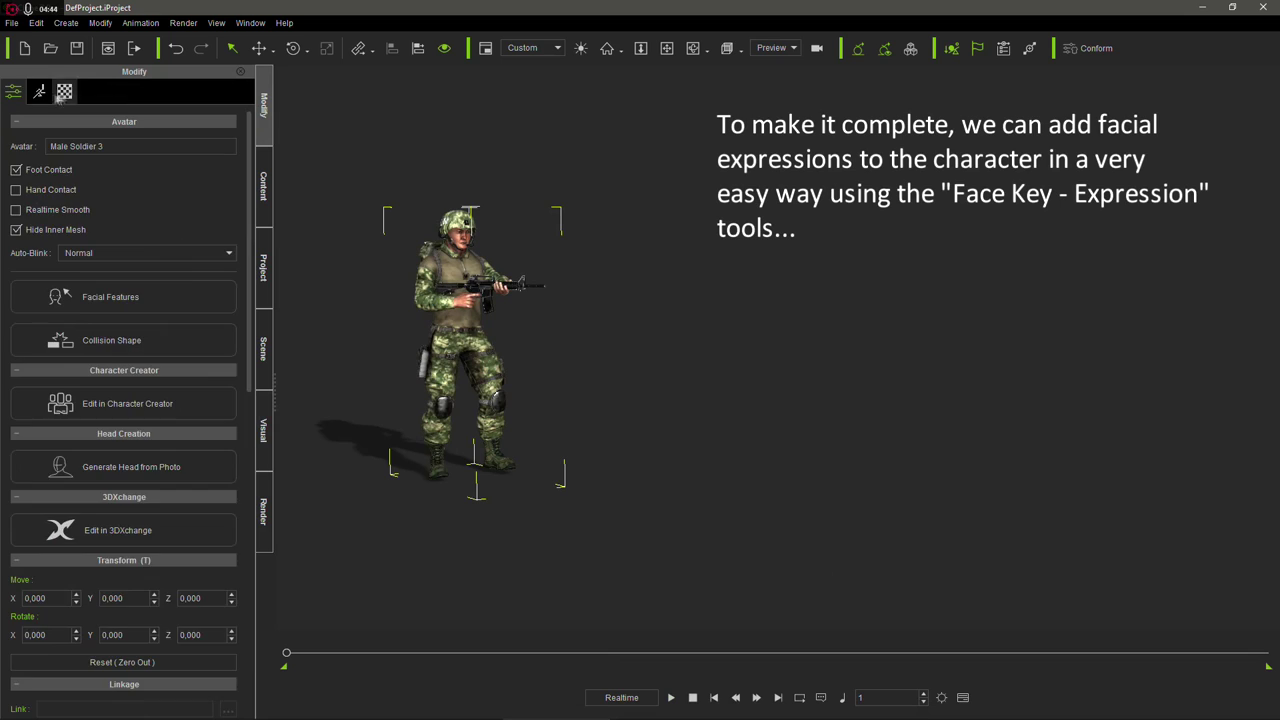
Give the soldier the Angry_11 face key expression from the 03-Angry style at the first frame, with expressiveness at about 56
click(39, 91)
click(123, 510)
click(205, 249)
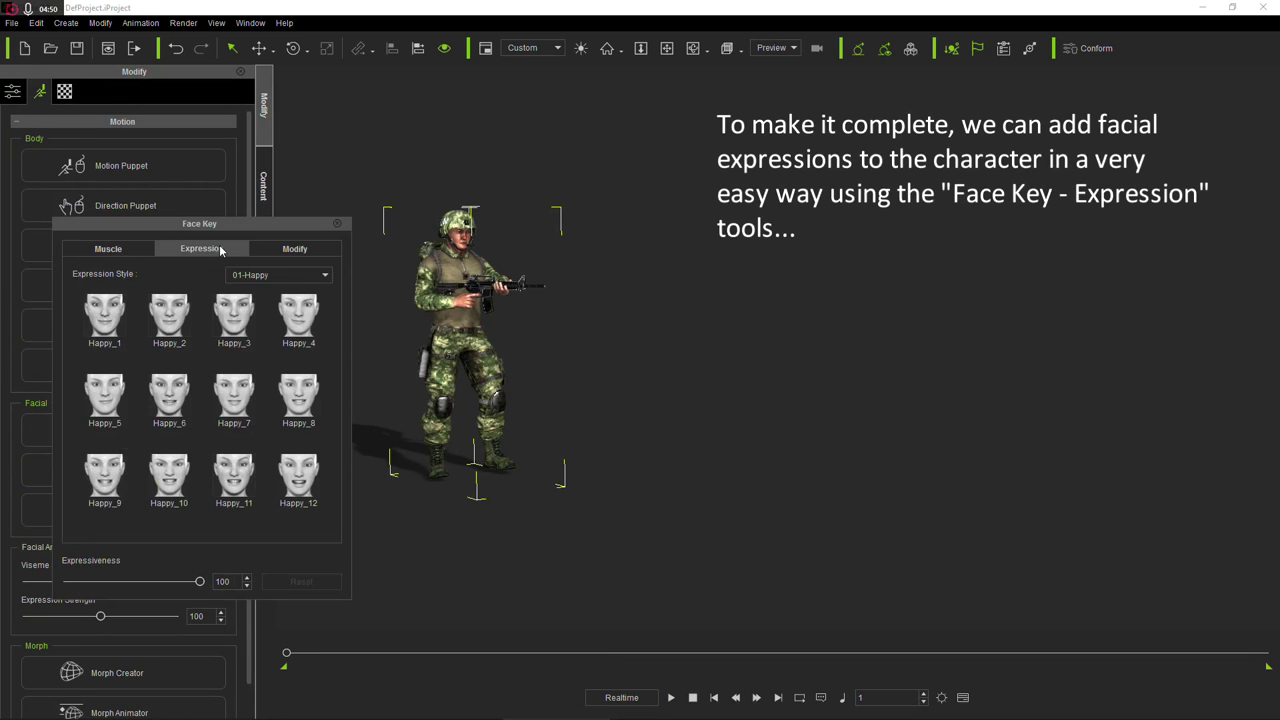
click(280, 274)
click(260, 302)
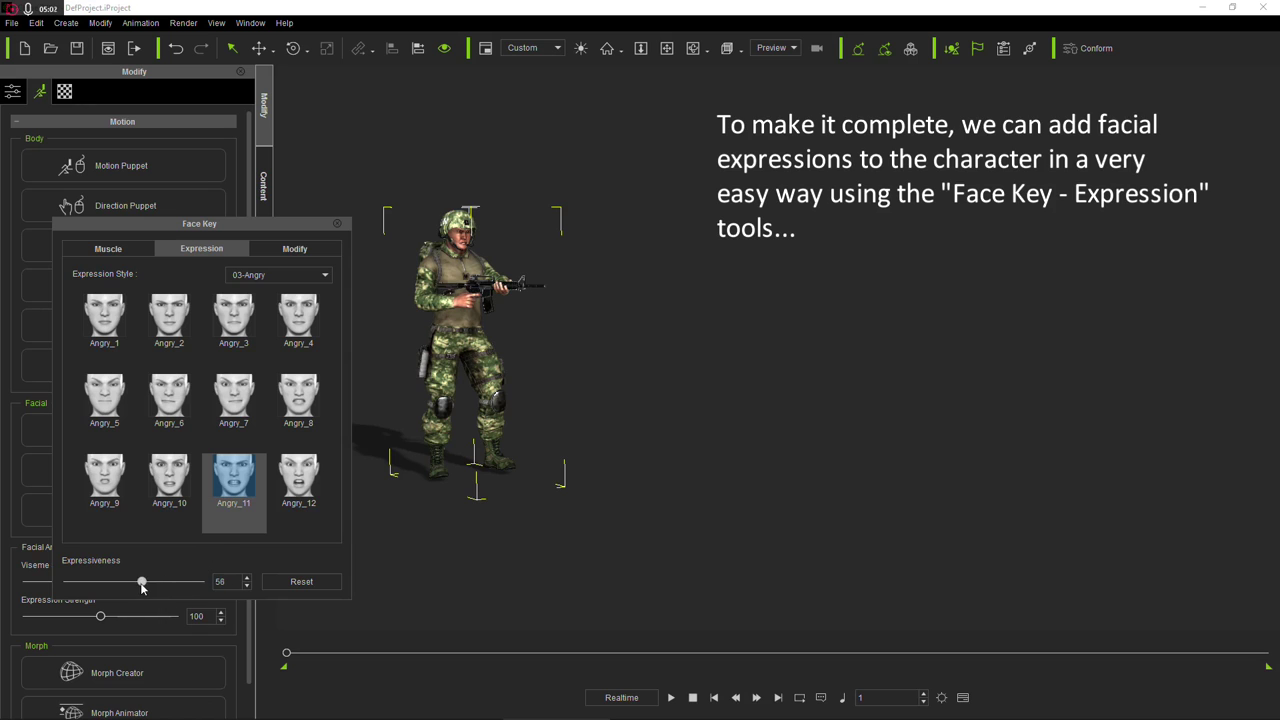
Play back the animation to check the soldier's facial expression while shooting
key(space)
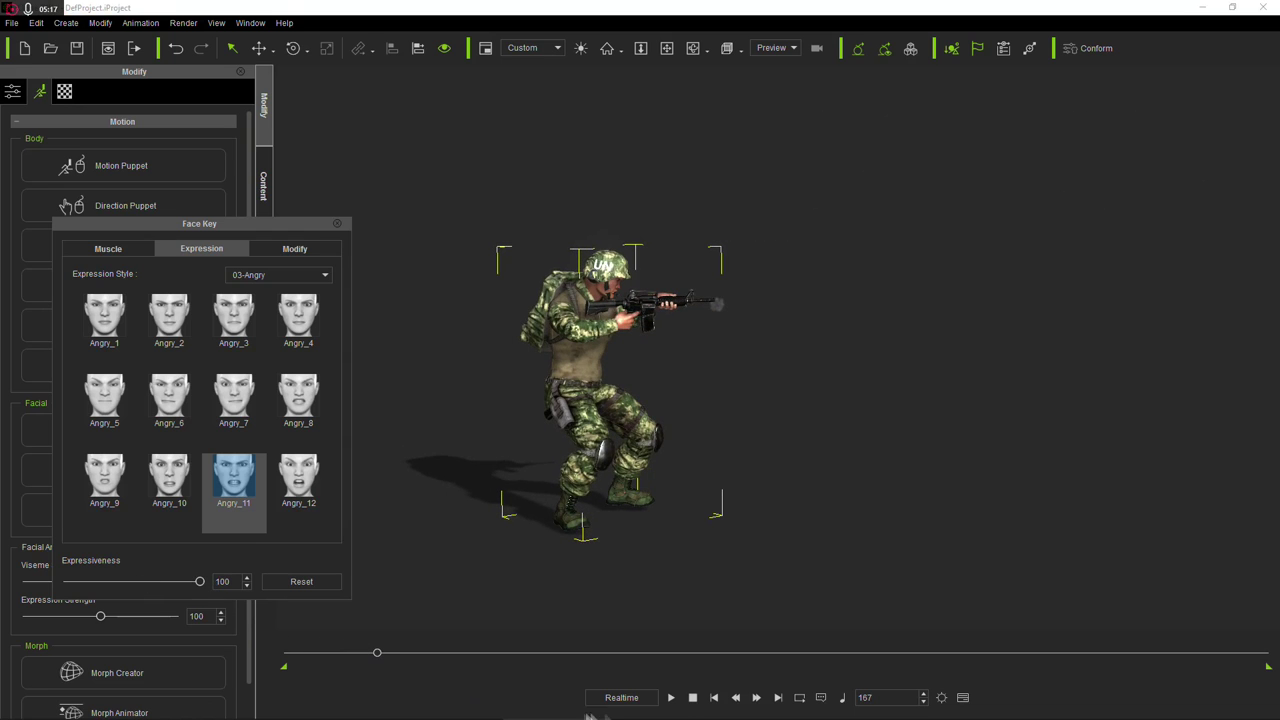
click(671, 697)
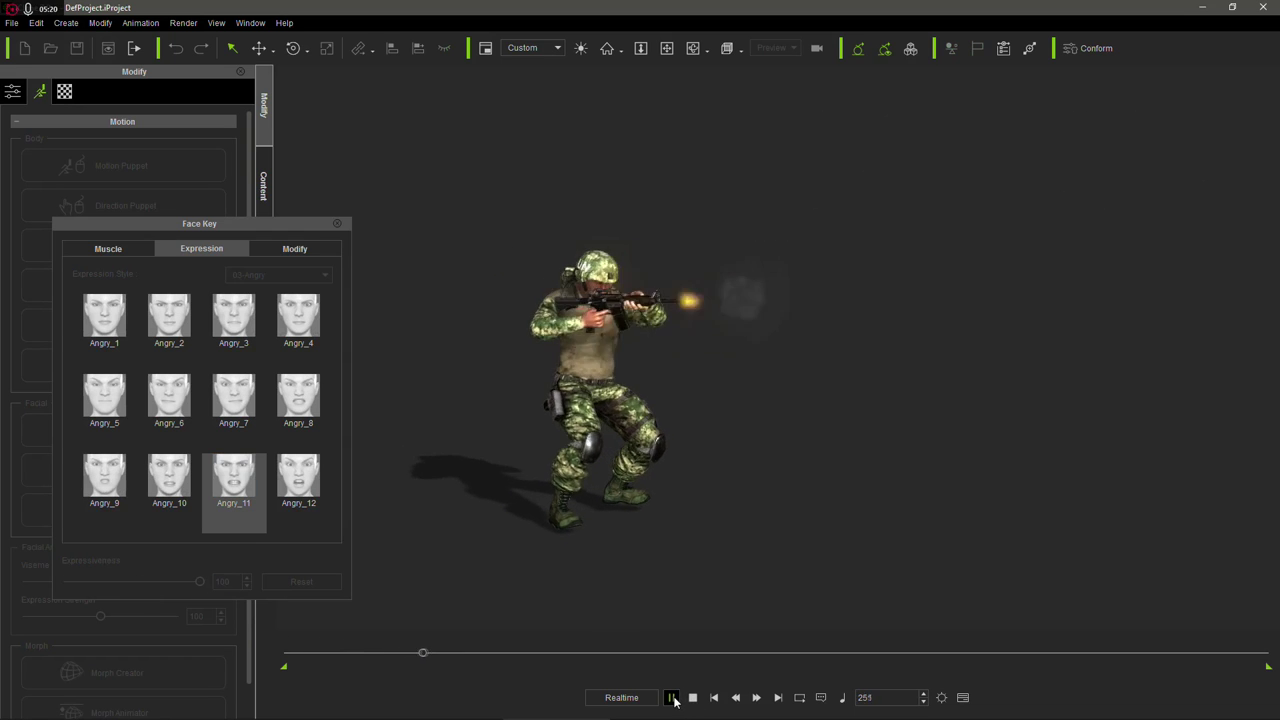
click(671, 697)
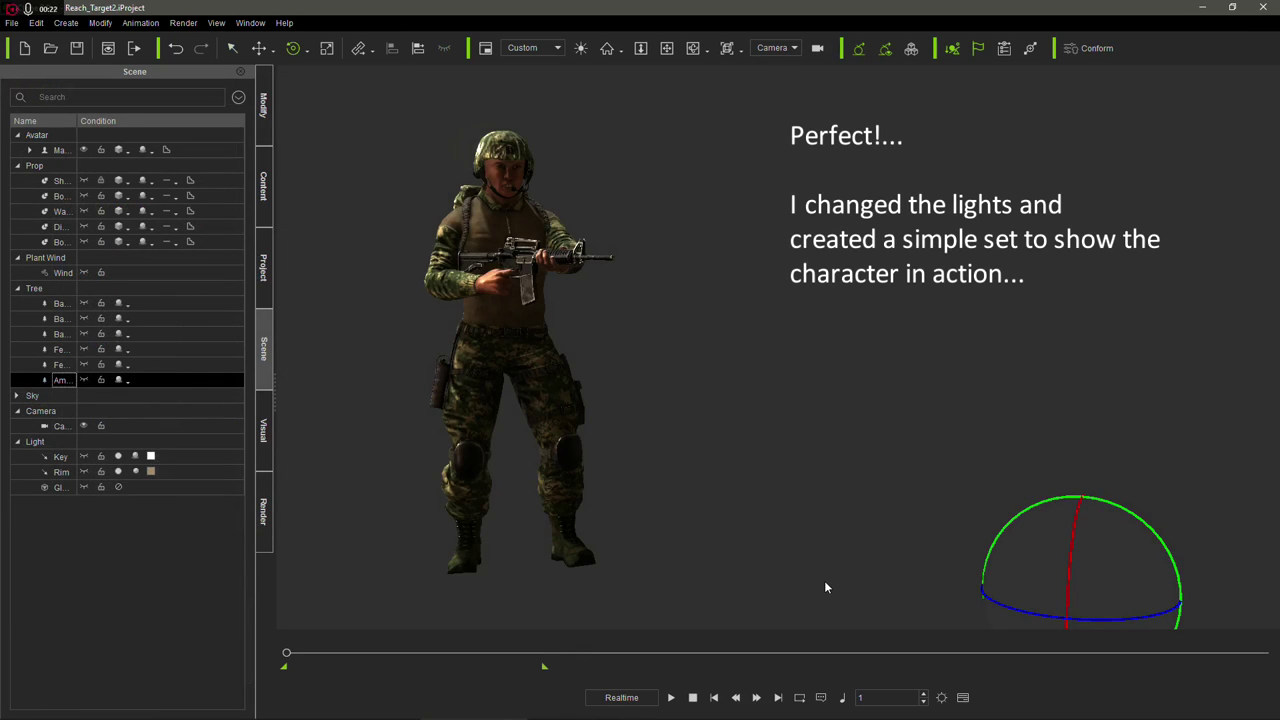
Show the hidden set props in the Reach_Target2 scene, including the wall and the ground
click(83, 191)
click(86, 213)
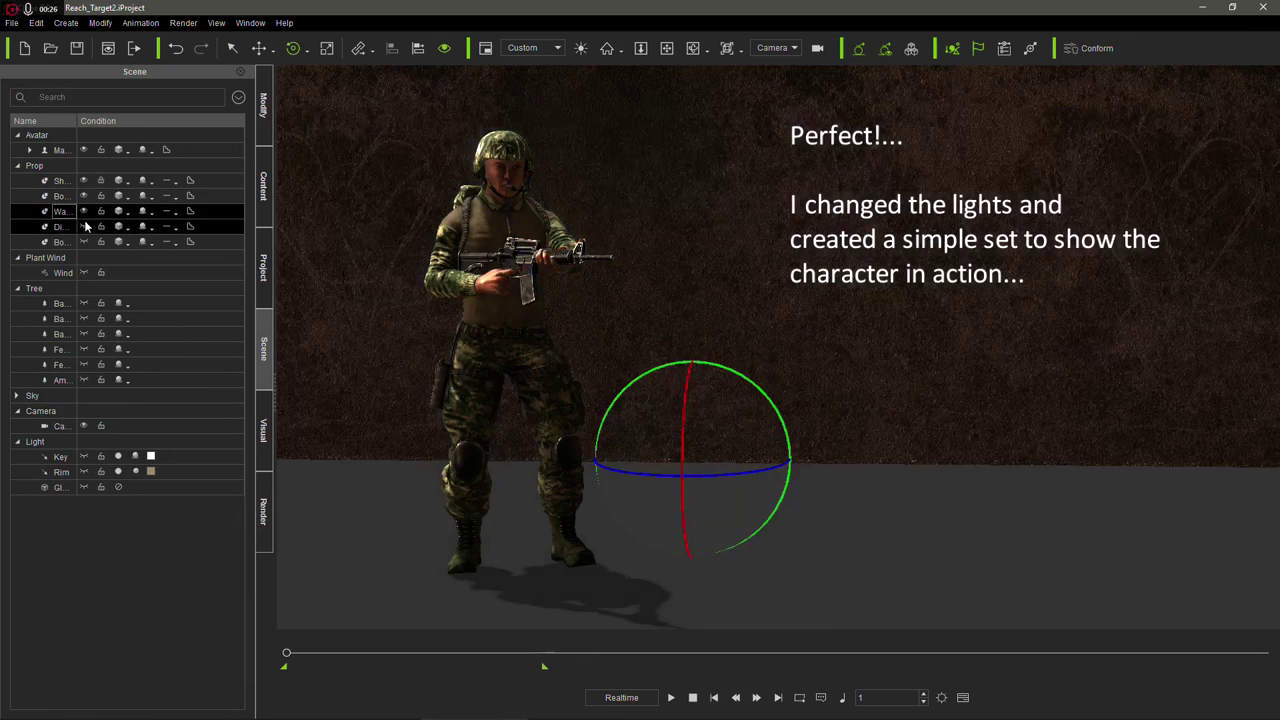
click(86, 226)
click(84, 242)
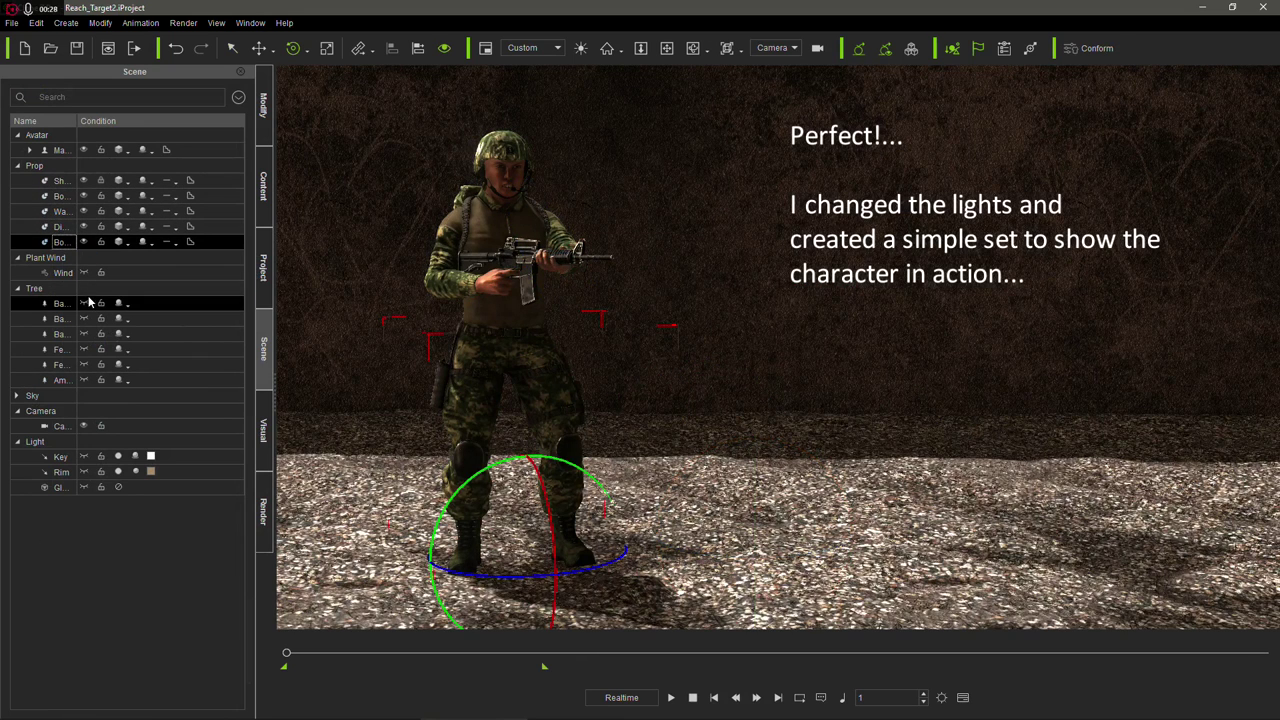
Show all six hidden tree and plant objects in the scene
click(84, 303)
click(84, 318)
click(84, 333)
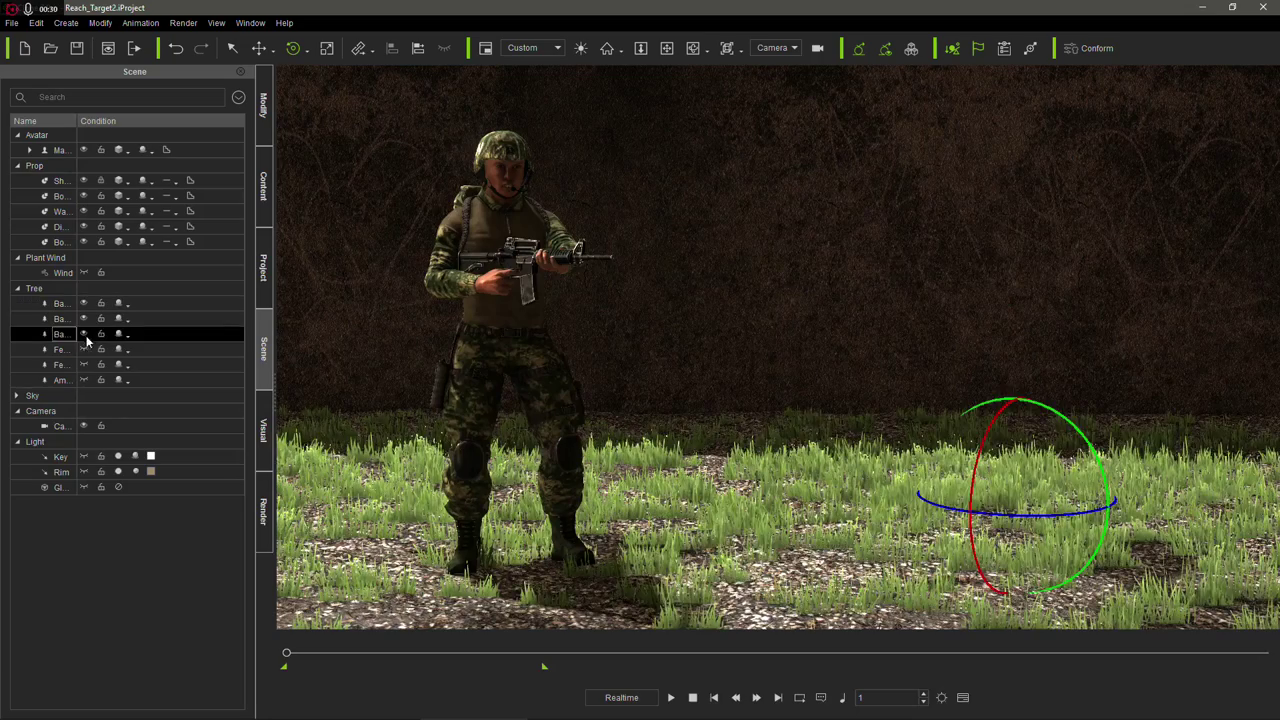
click(84, 349)
click(84, 364)
click(84, 380)
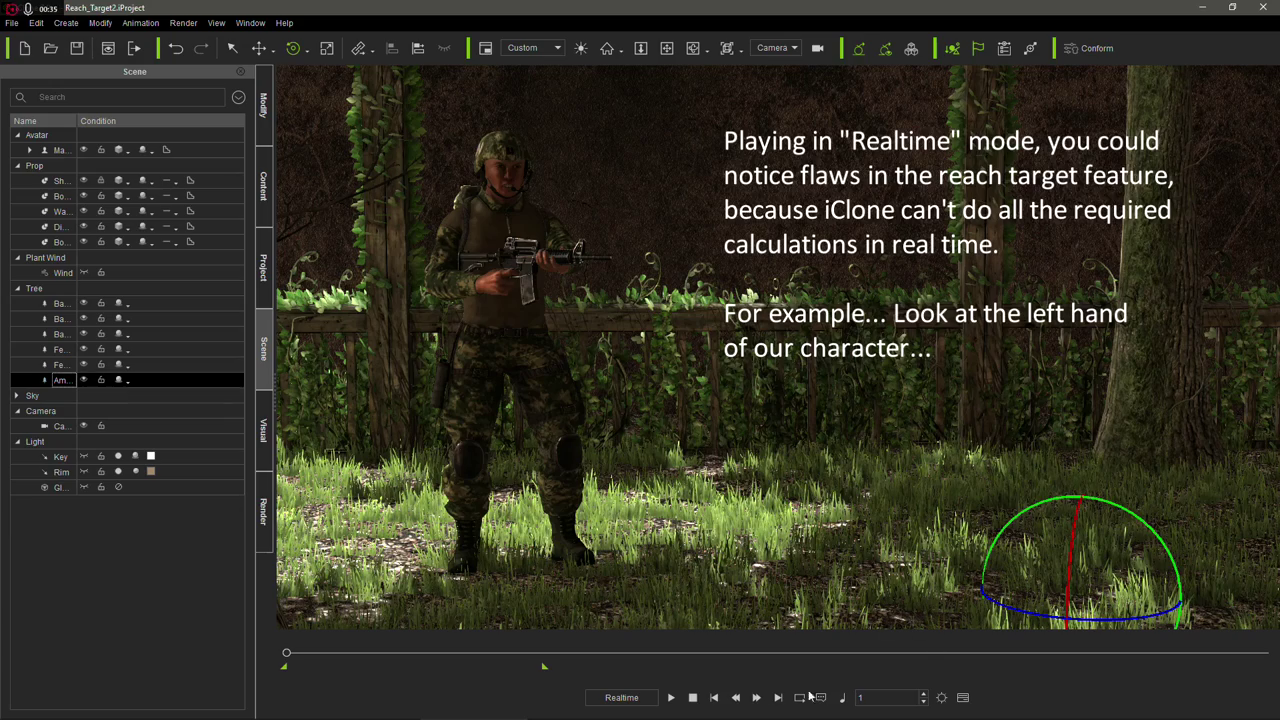
Play the sequence in Realtime mode to check the left hand on the rifle, stop it and return to the first frame
click(671, 697)
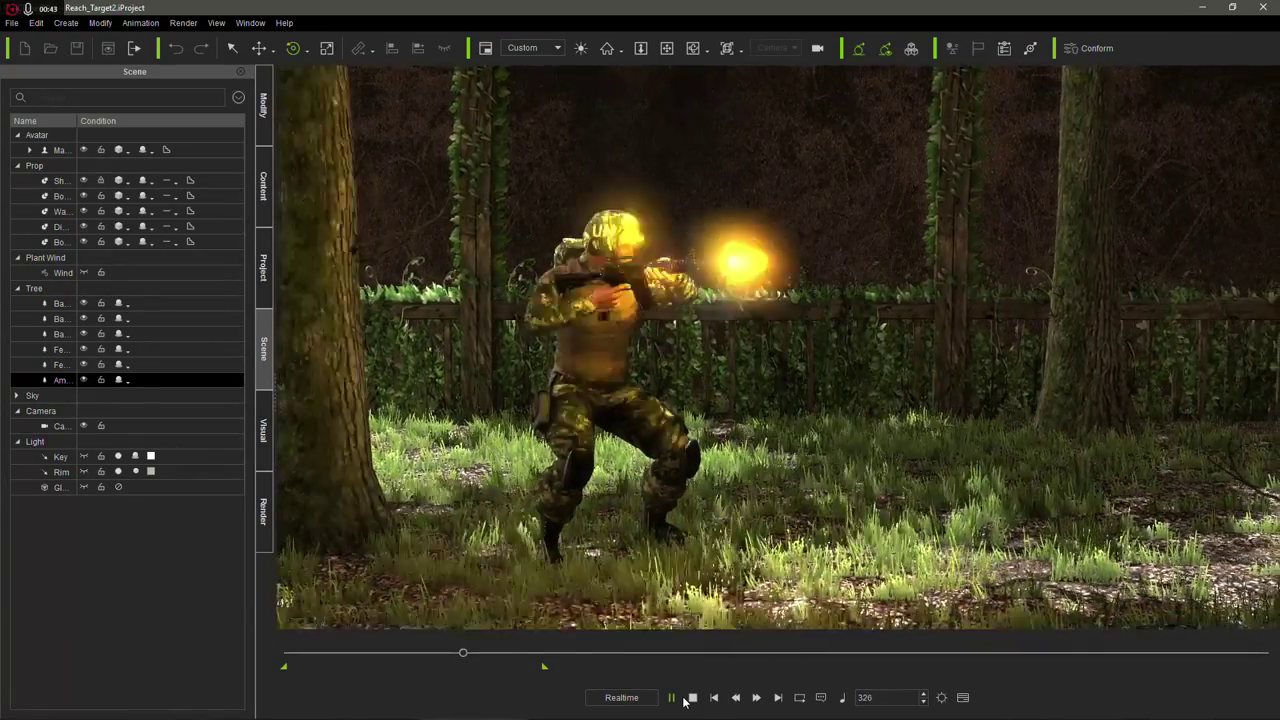
click(704, 698)
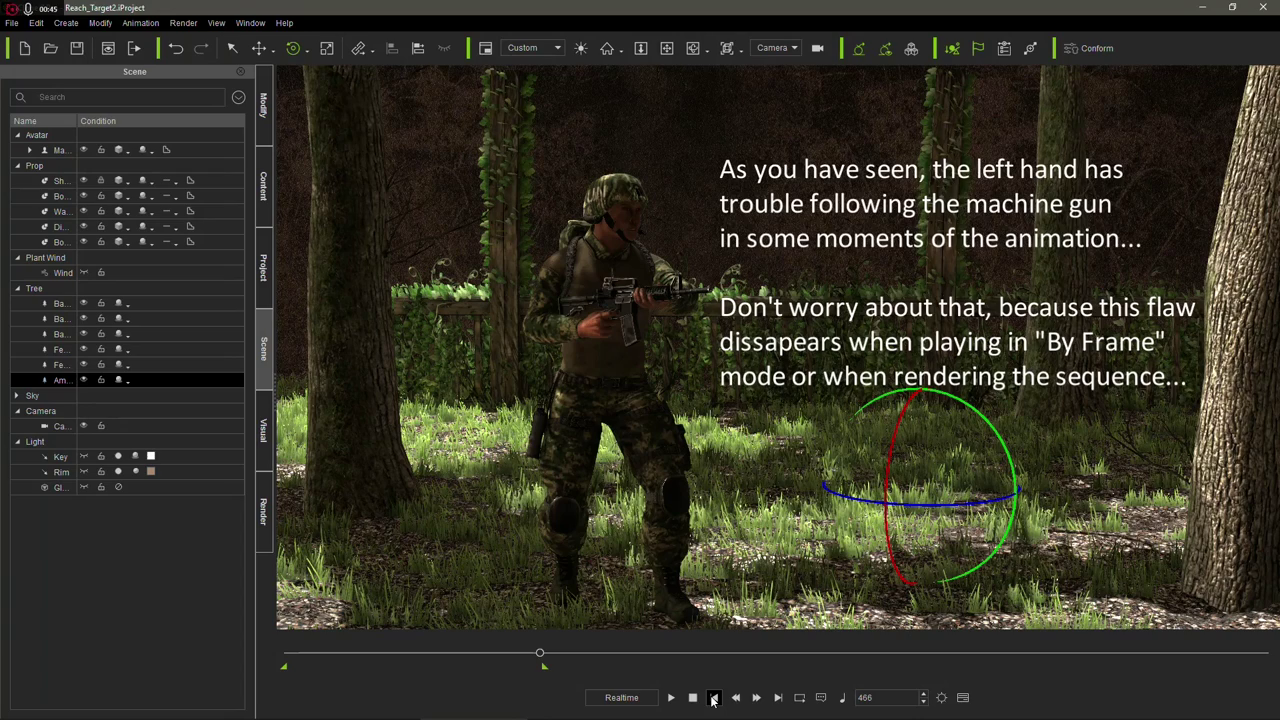
click(713, 698)
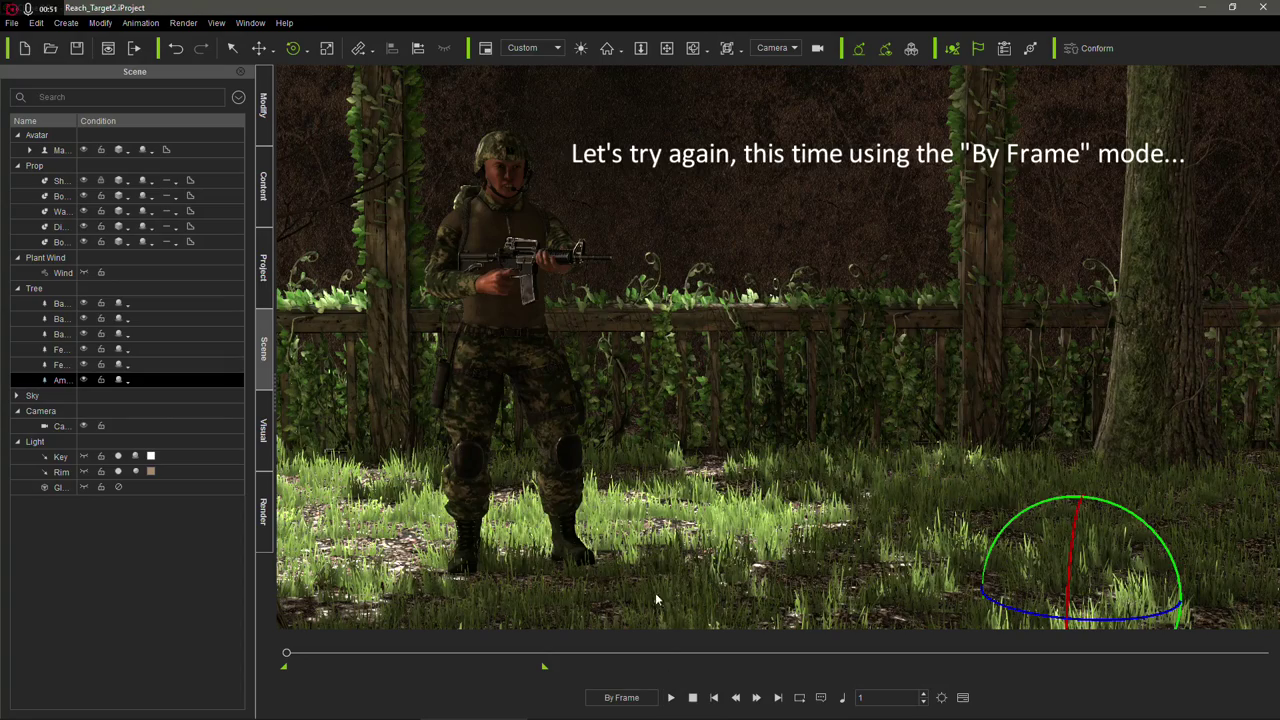
Play the soldier's shooting animation in By Frame mode to check the left hand on the rifle
click(671, 698)
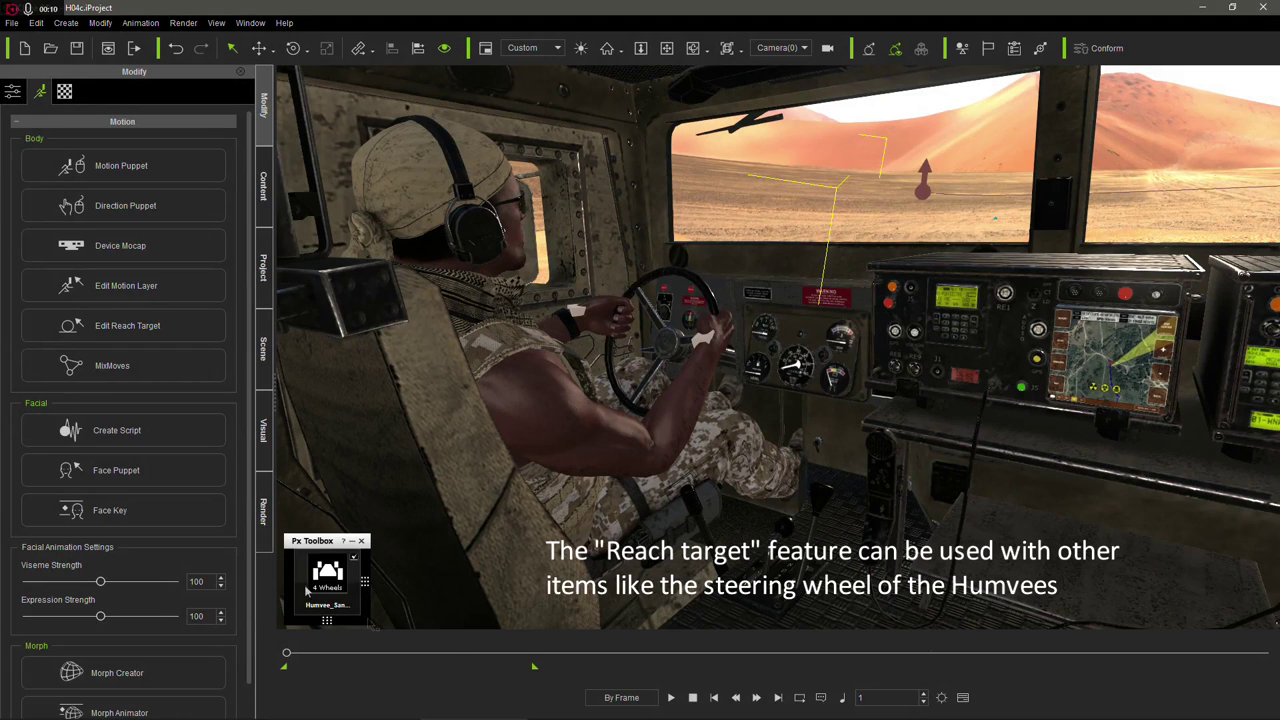
Inspect the driver's hand reach targets in the Humvee scene, checking which dummy object the hand is linked to, and close the settings
click(150, 338)
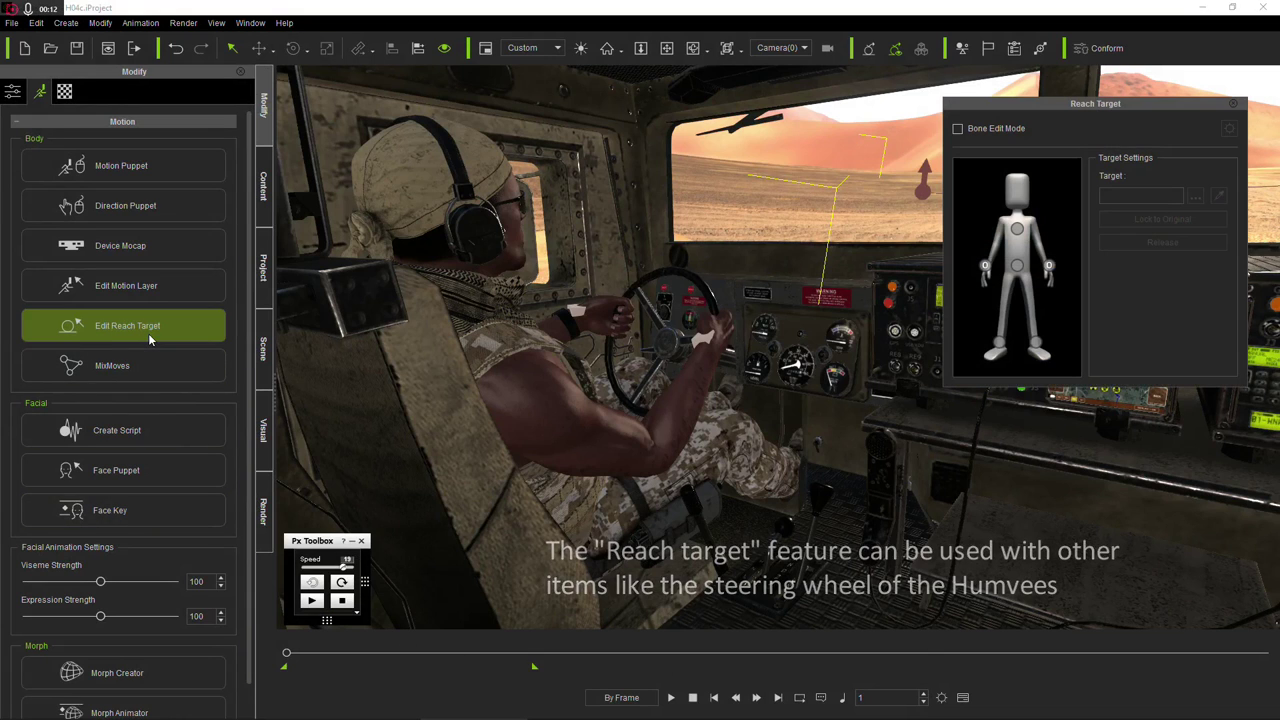
click(1049, 268)
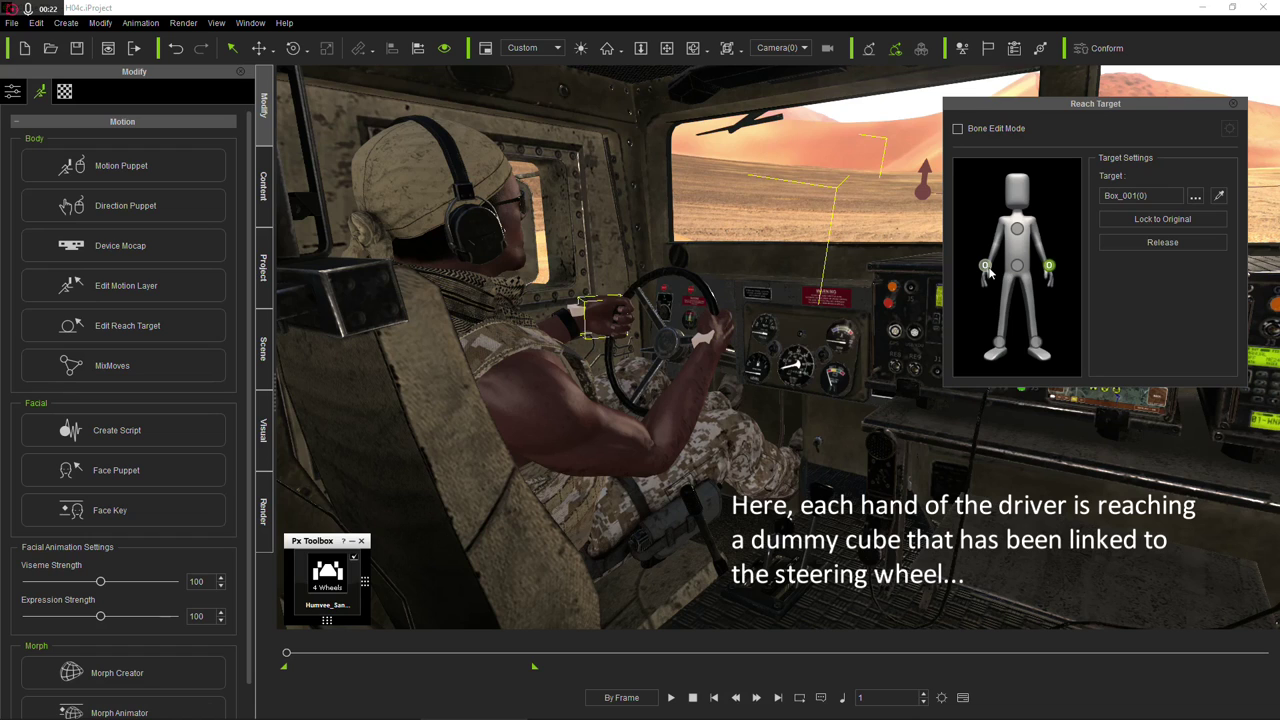
click(1233, 103)
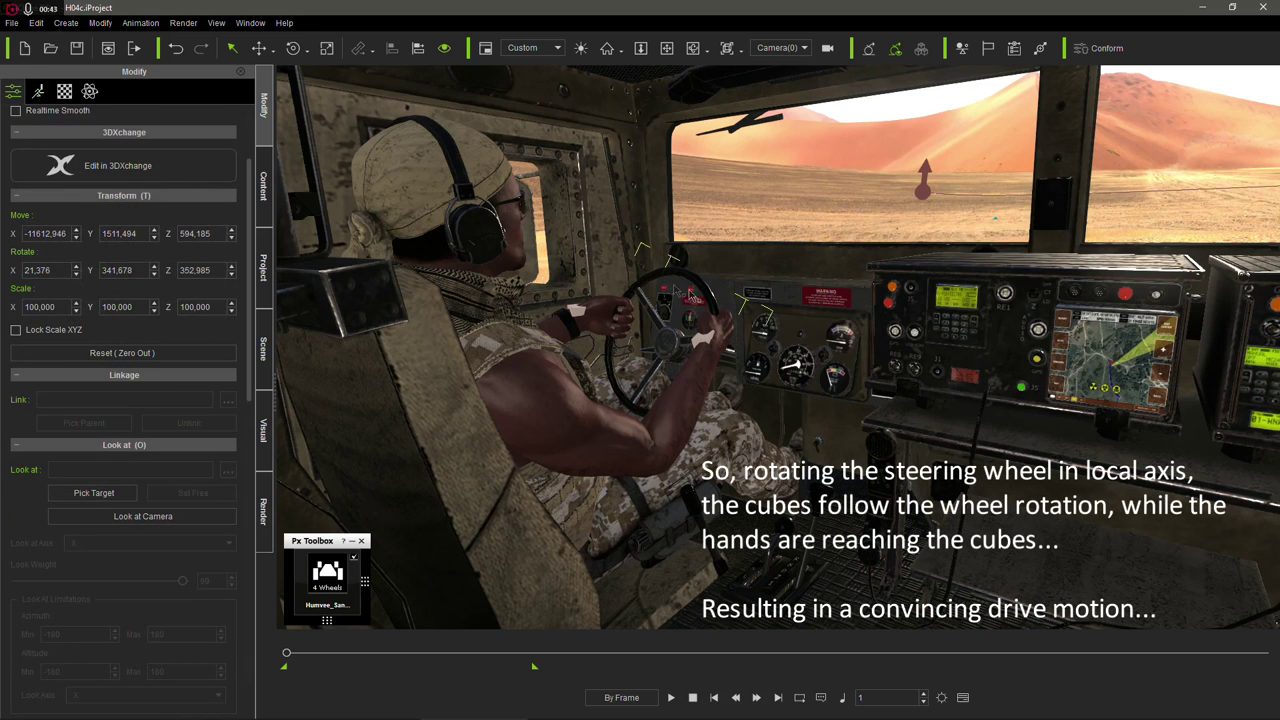
Rotate the Humvee's steering wheel freehand about its local axis to about X 21.8, Y 338.7, Z 351.7
click(731, 296)
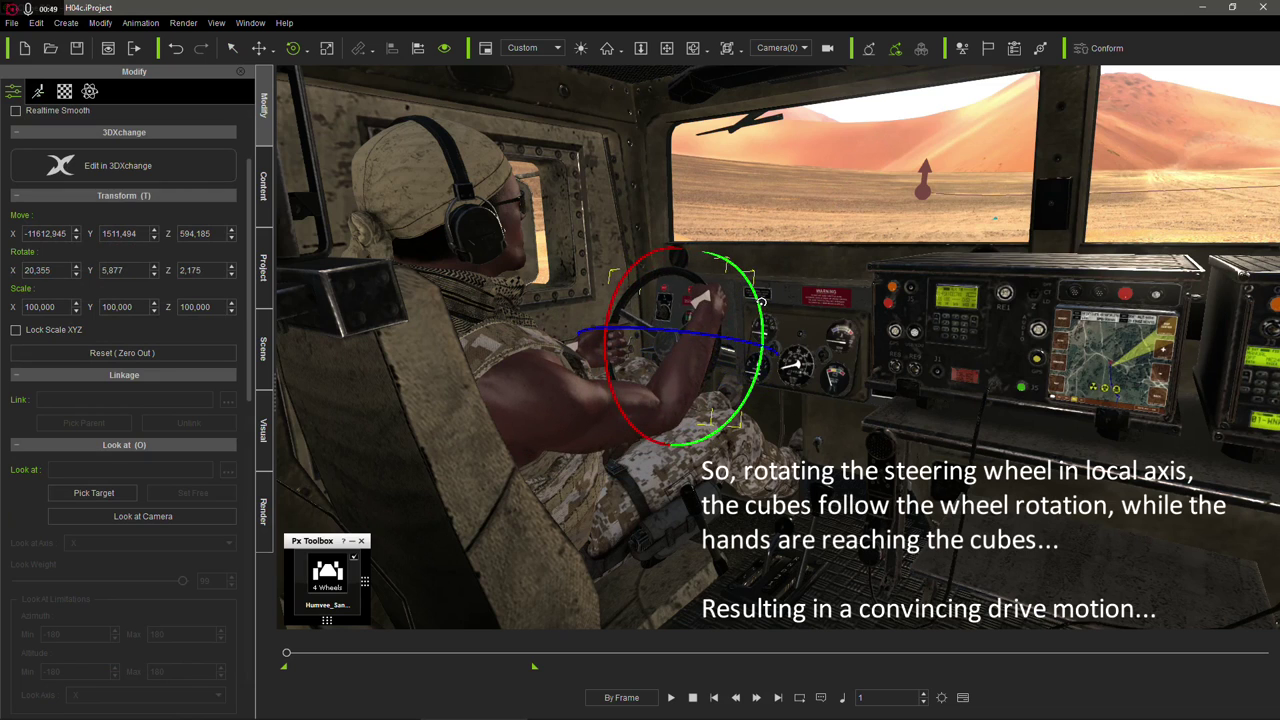
mouse_move(762, 310)
mouse_down()
mouse_move(762, 346)
mouse_move(762, 322)
mouse_up()
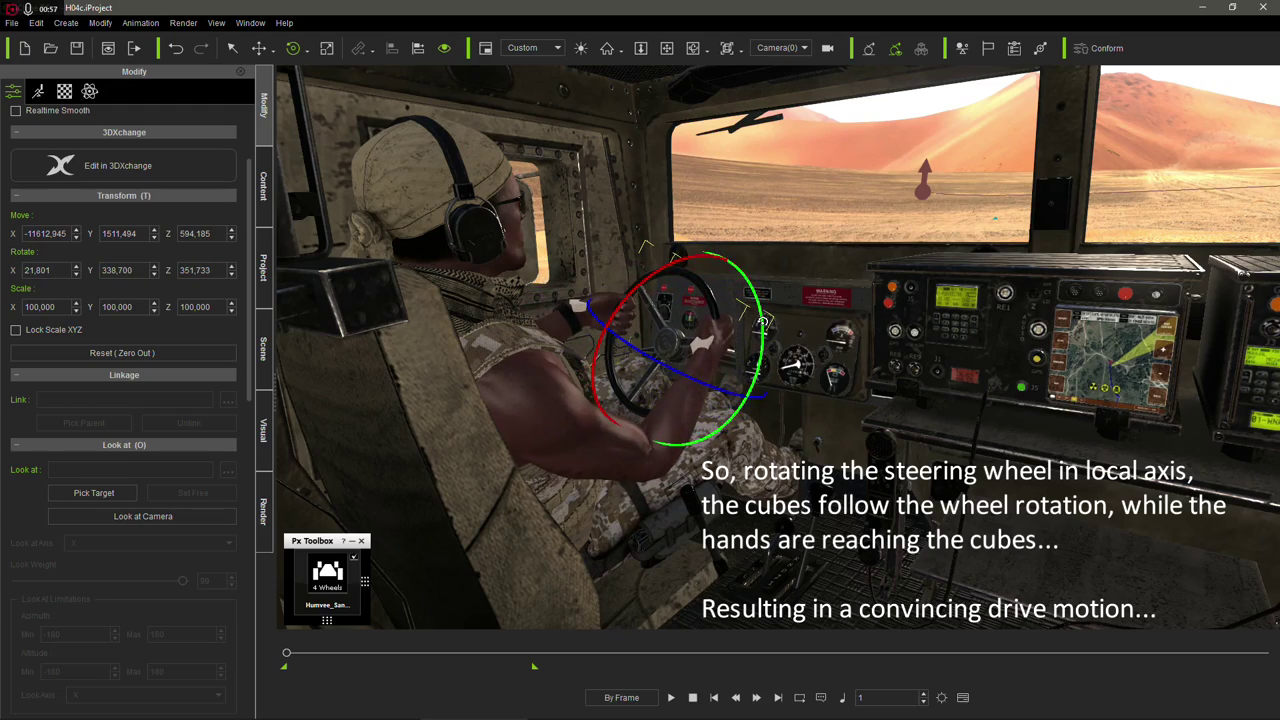